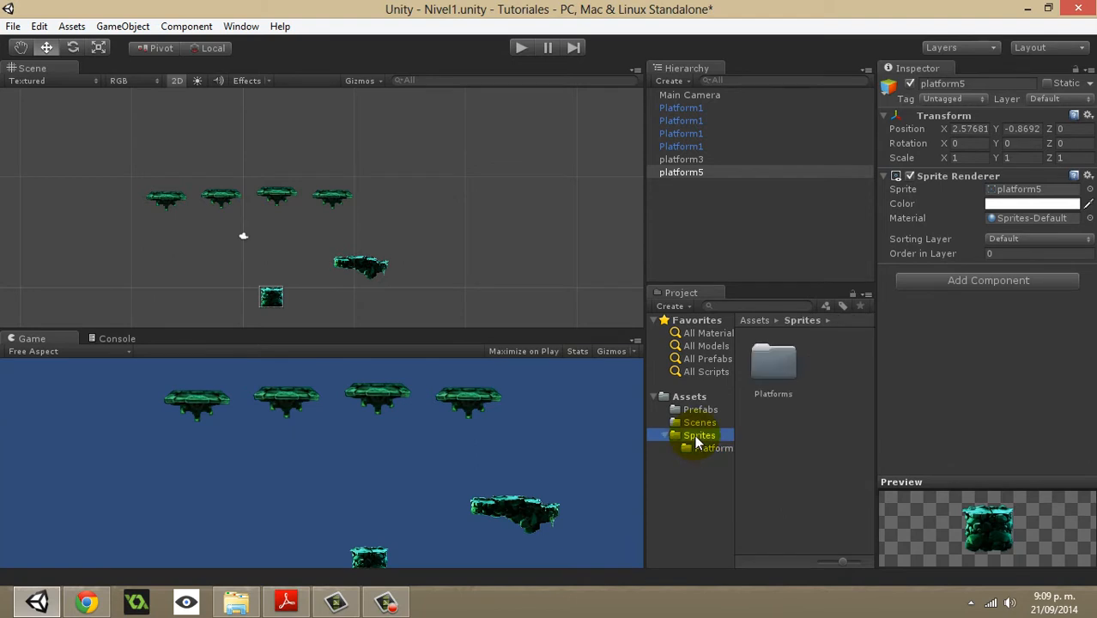
Open a file explorer window and browse drive D: through Trabajo, Drekers, Development and 2D Project to the Characters folder.
{"action": "key", "text": "super+e"}
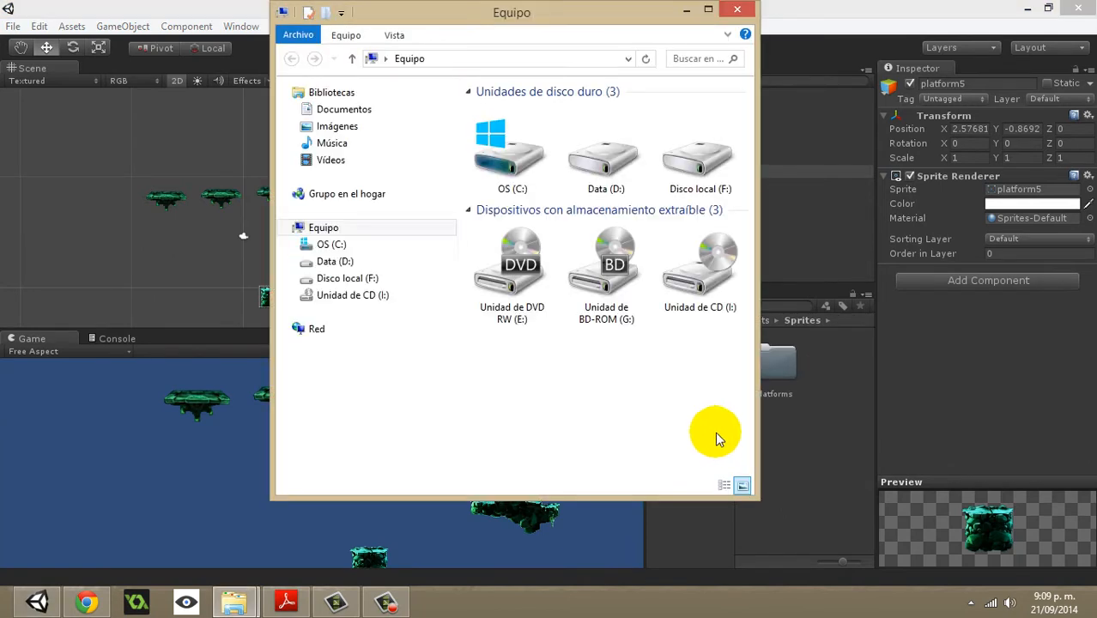
{"action": "left_click", "coordinate": [582, 163]}
{"action": "double_click", "coordinate": [583, 163]}
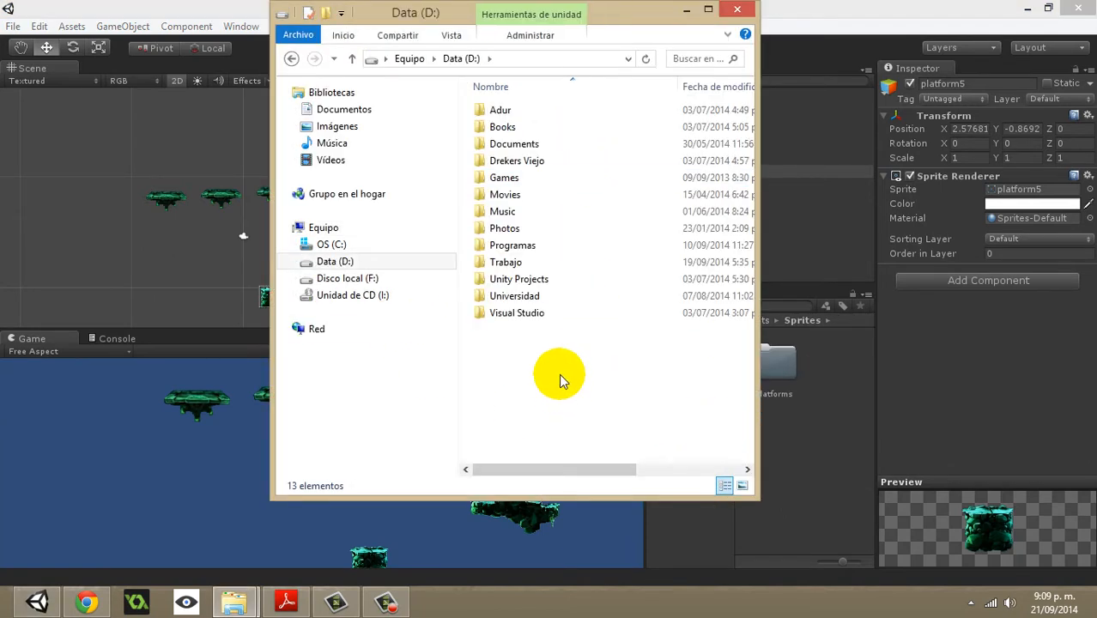
{"action": "double_click", "coordinate": [474, 259]}
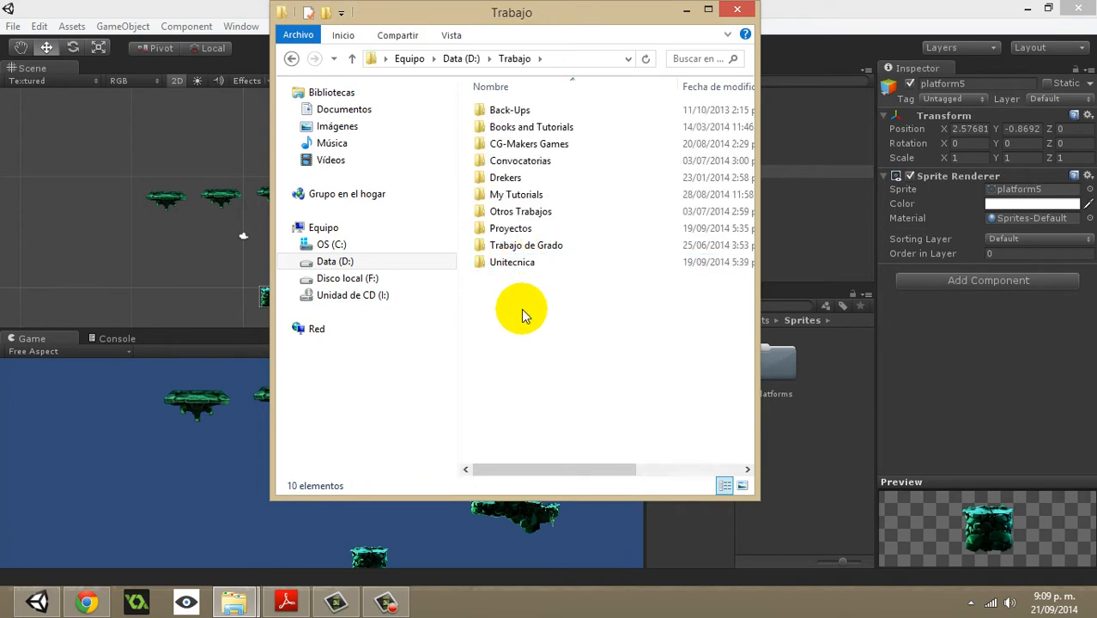
{"action": "double_click", "coordinate": [525, 179]}
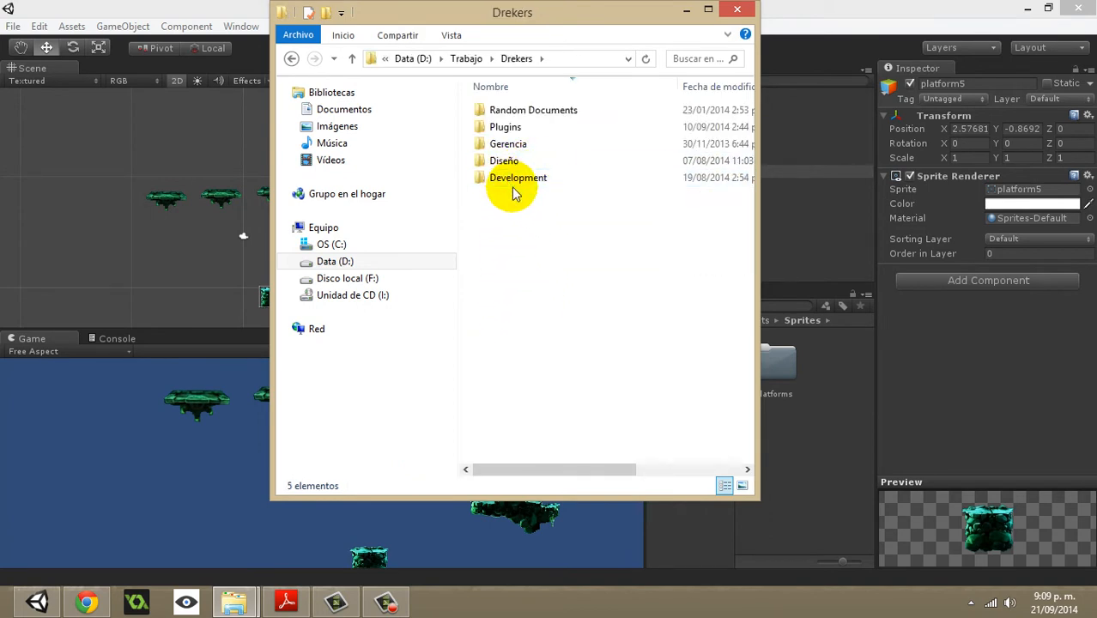
{"action": "double_click", "coordinate": [516, 179]}
{"action": "double_click", "coordinate": [515, 110]}
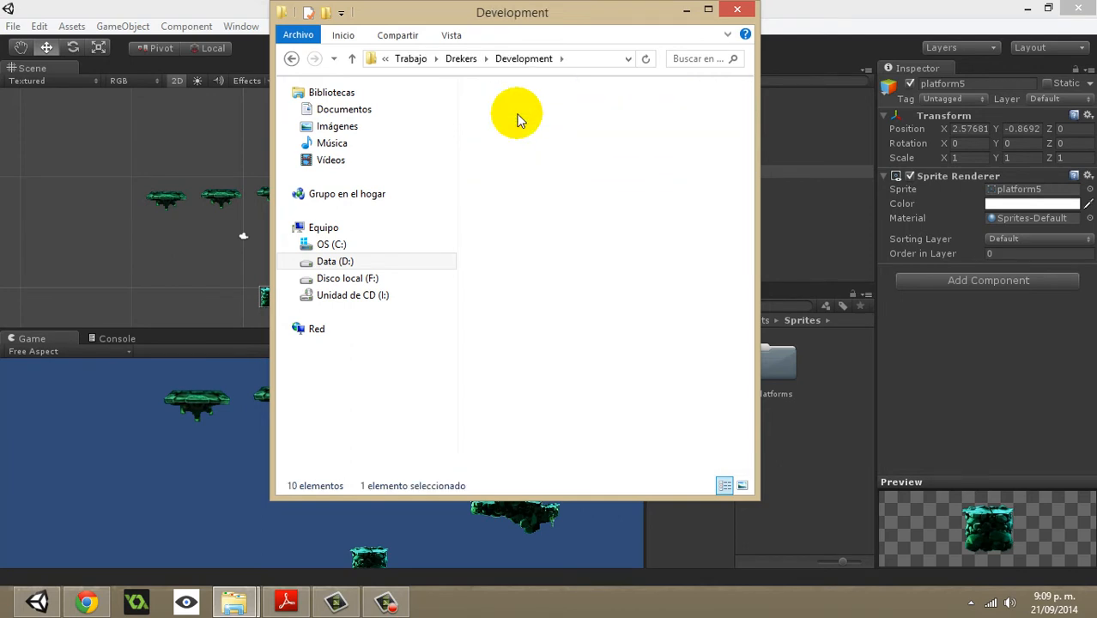
{"action": "double_click", "coordinate": [508, 127]}
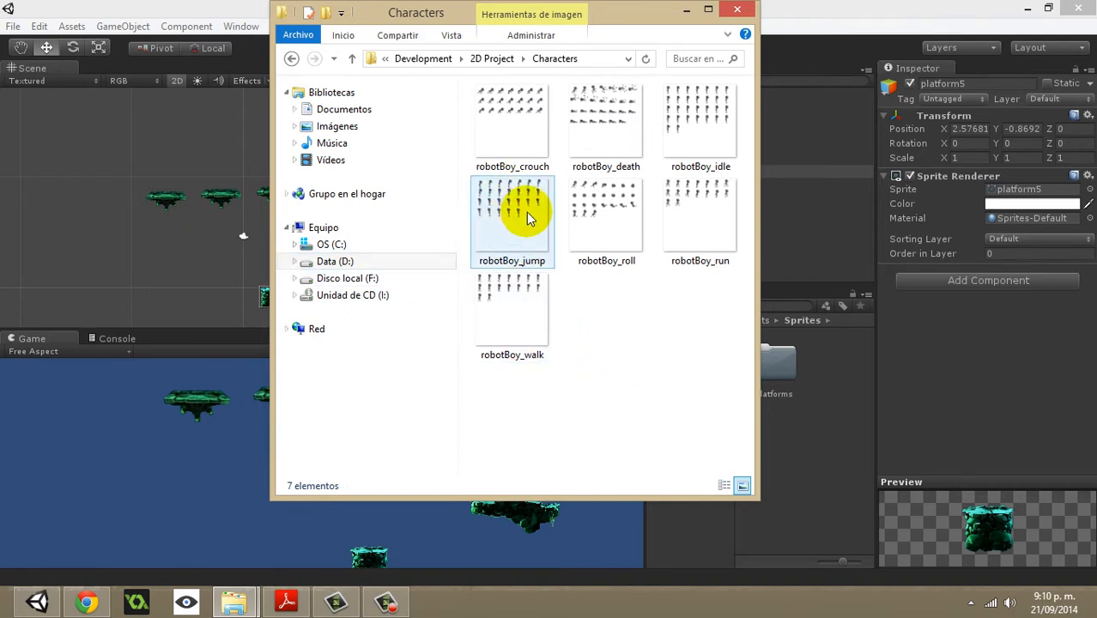
Examine the character frames in the robotBoy_jump image at different zoom levels and close the image viewer.
{"action": "left_click", "coordinate": [503, 224]}
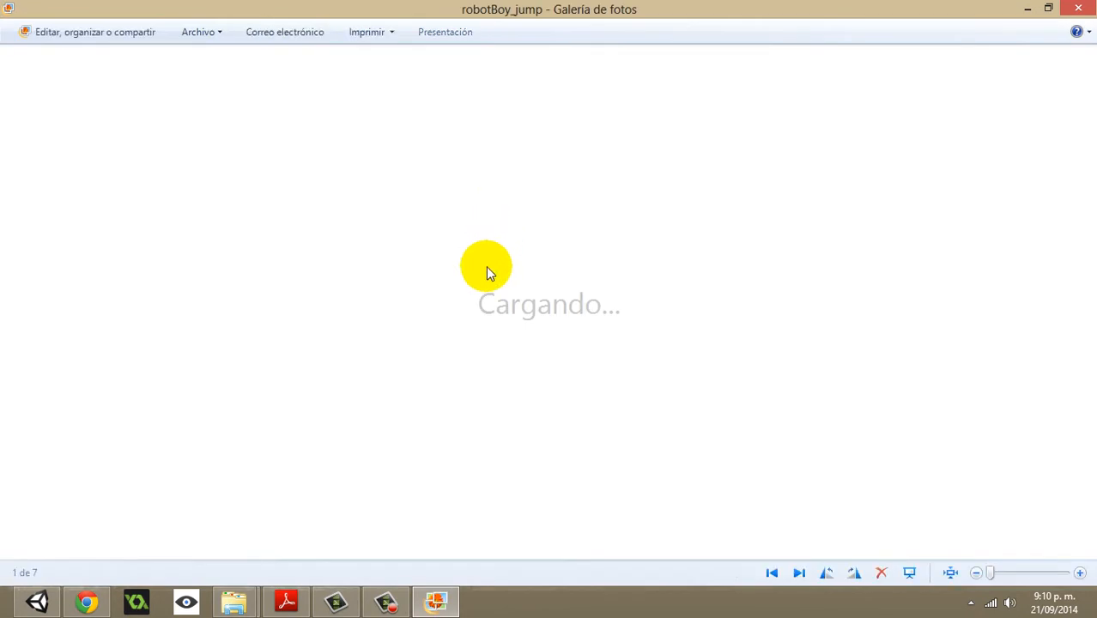
{"action": "scroll", "coordinate": [301, 116], "scroll_direction": "up", "scroll_amount": 3}
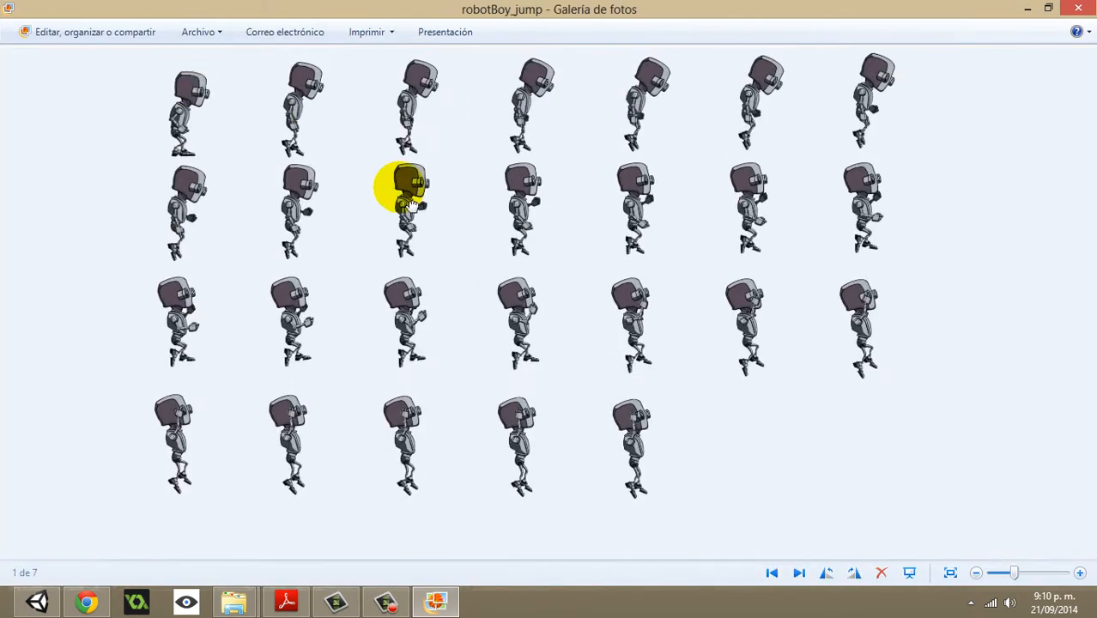
{"action": "scroll", "coordinate": [171, 137], "scroll_direction": "up", "scroll_amount": 2}
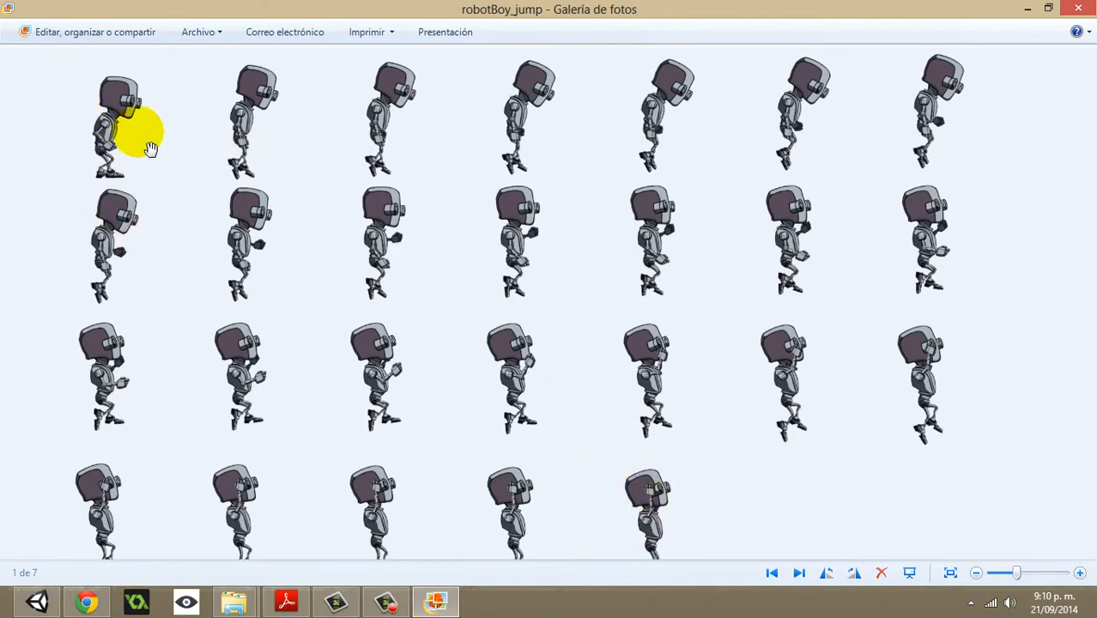
{"action": "scroll", "coordinate": [343, 245], "scroll_direction": "down", "scroll_amount": 3}
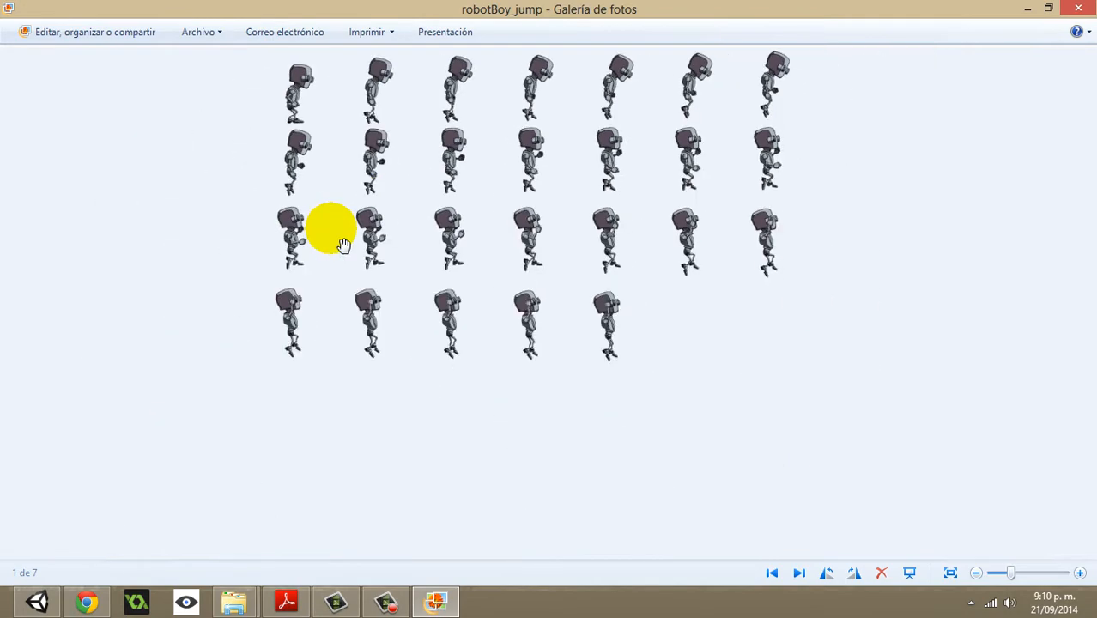
{"action": "scroll", "coordinate": [386, 214], "scroll_direction": "up", "scroll_amount": 2}
{"action": "scroll", "coordinate": [431, 185], "scroll_direction": "up", "scroll_amount": 3}
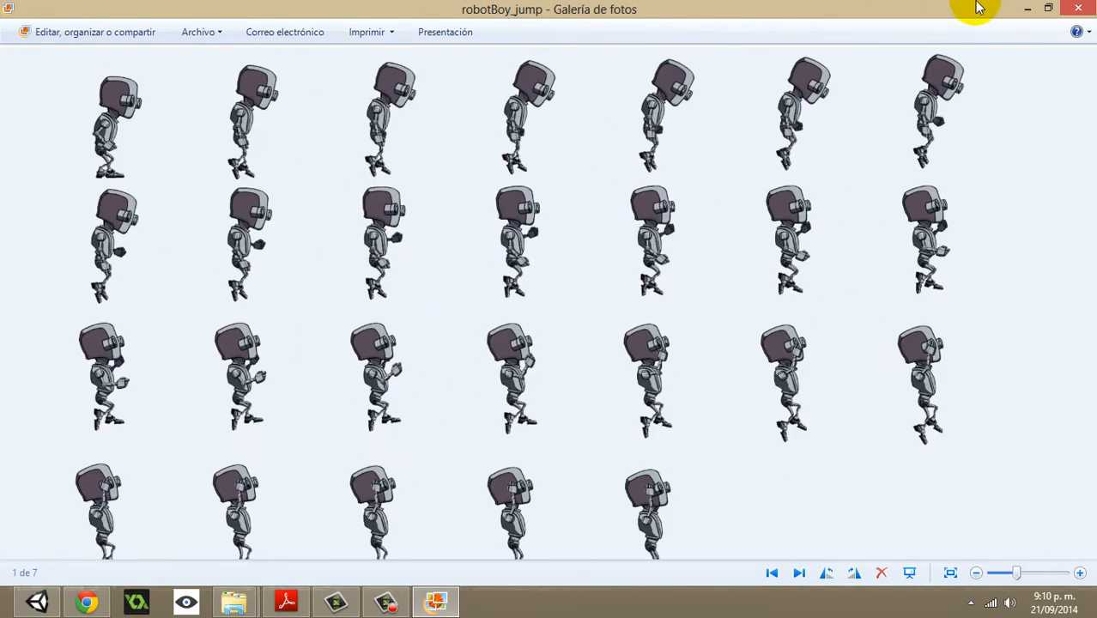
{"action": "left_click", "coordinate": [1089, 15]}
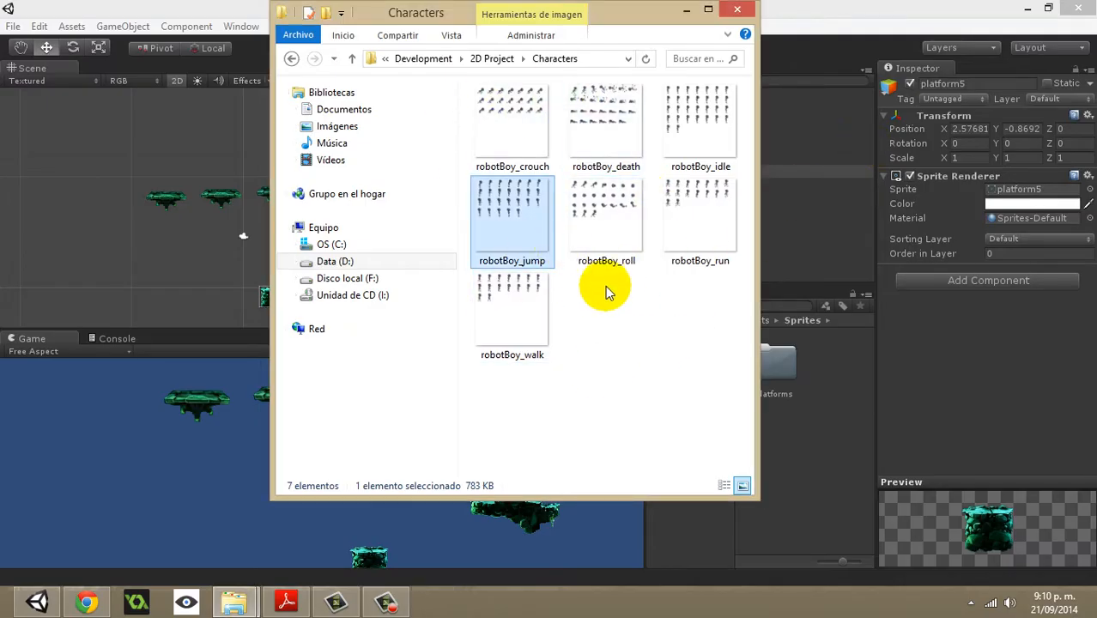
Create a folder named Characters inside the project's Sprites folder in Unity.
{"action": "left_click_drag", "start_coordinate": [620, 24], "coordinate": [517, 54]}
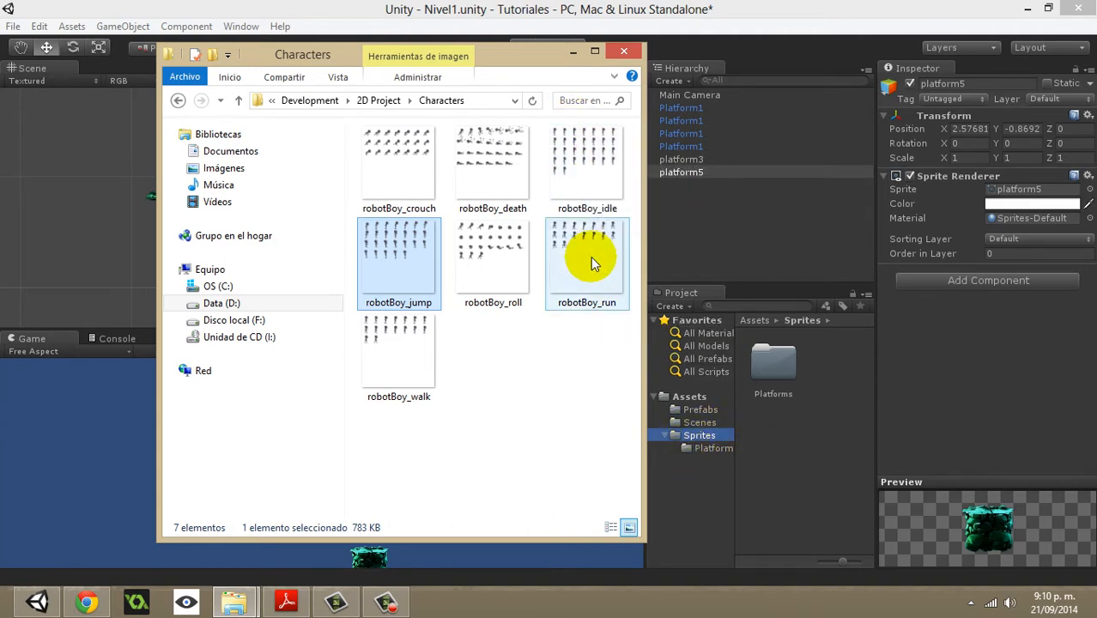
{"action": "right_click", "coordinate": [697, 434]}
{"action": "mouse_move", "coordinate": [740, 189]}
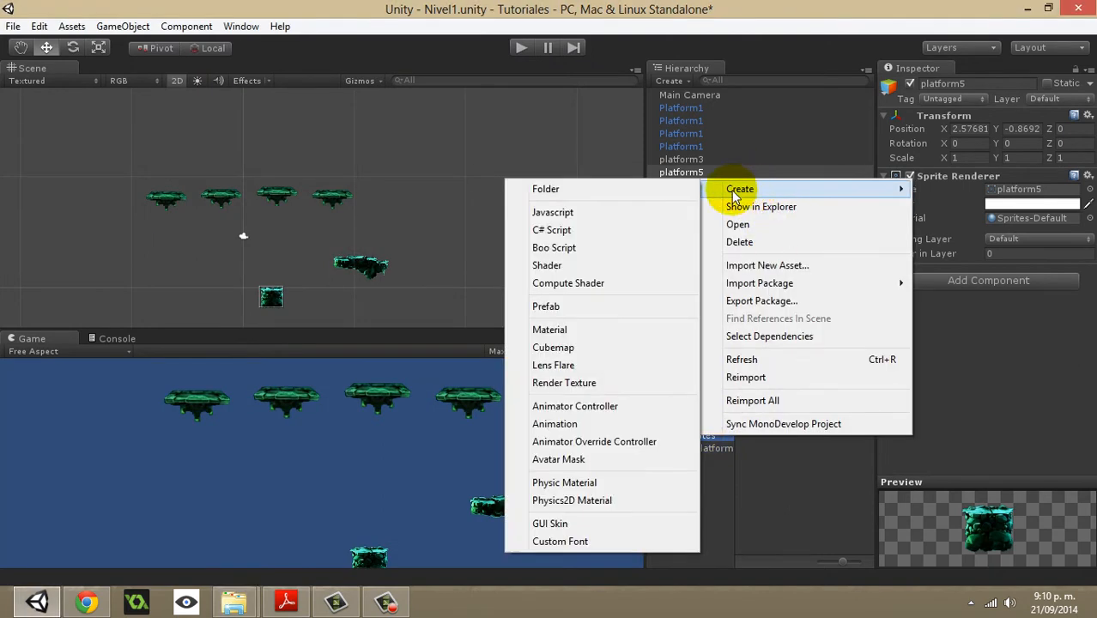
{"action": "left_click", "coordinate": [608, 186]}
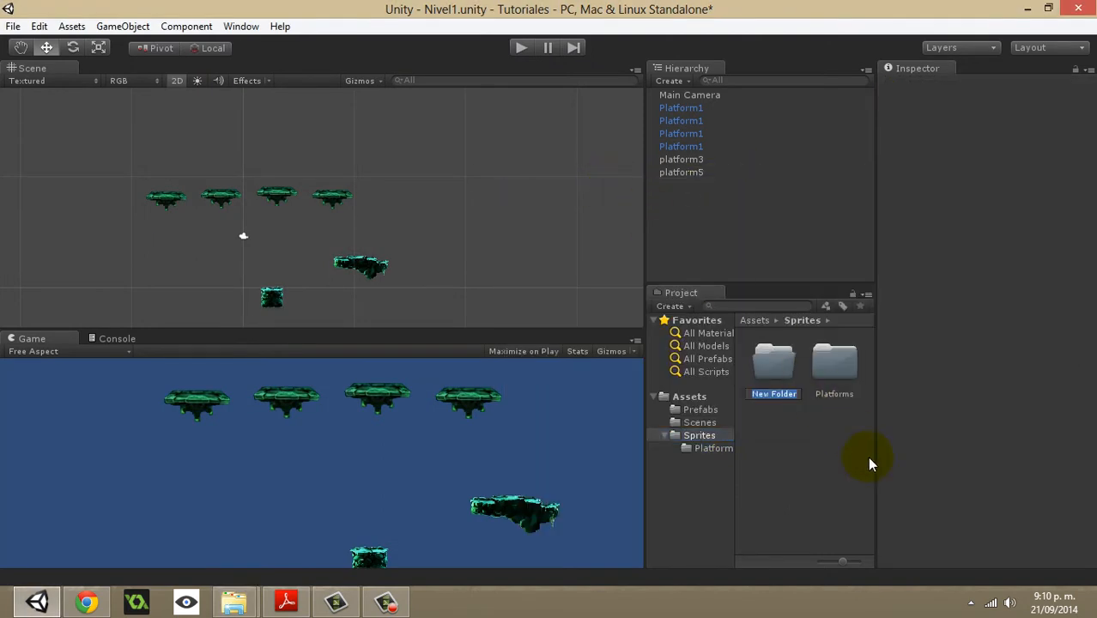
{"action": "type", "text": "Characters"}
{"action": "key", "text": "Return"}
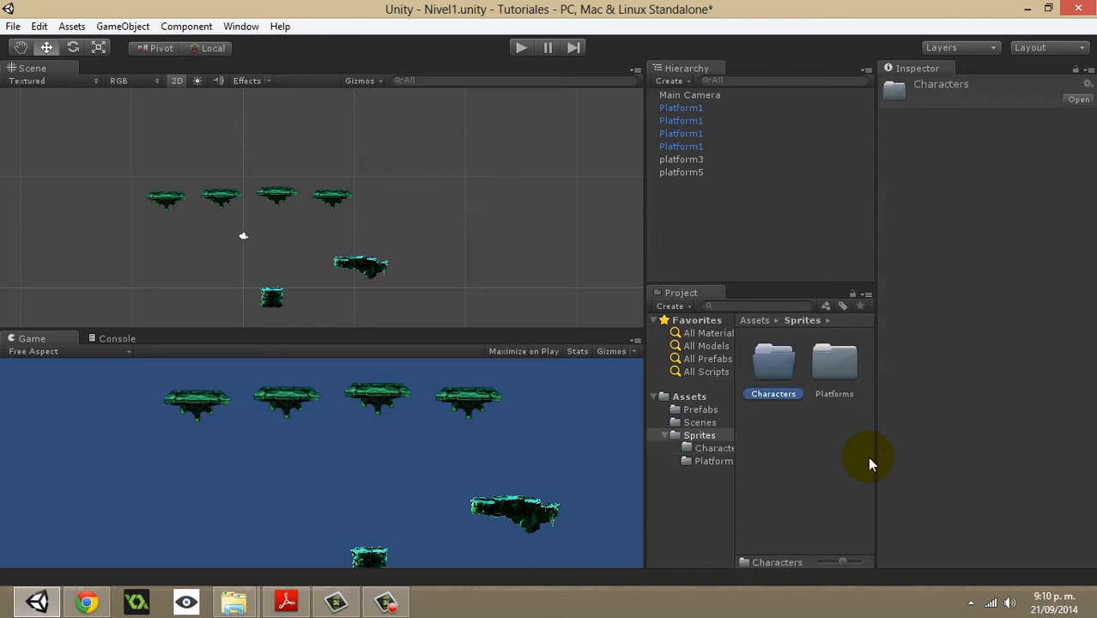
Import the robotBoy_idle image from the file explorer into the project's new Characters folder.
{"action": "left_click", "coordinate": [708, 449]}
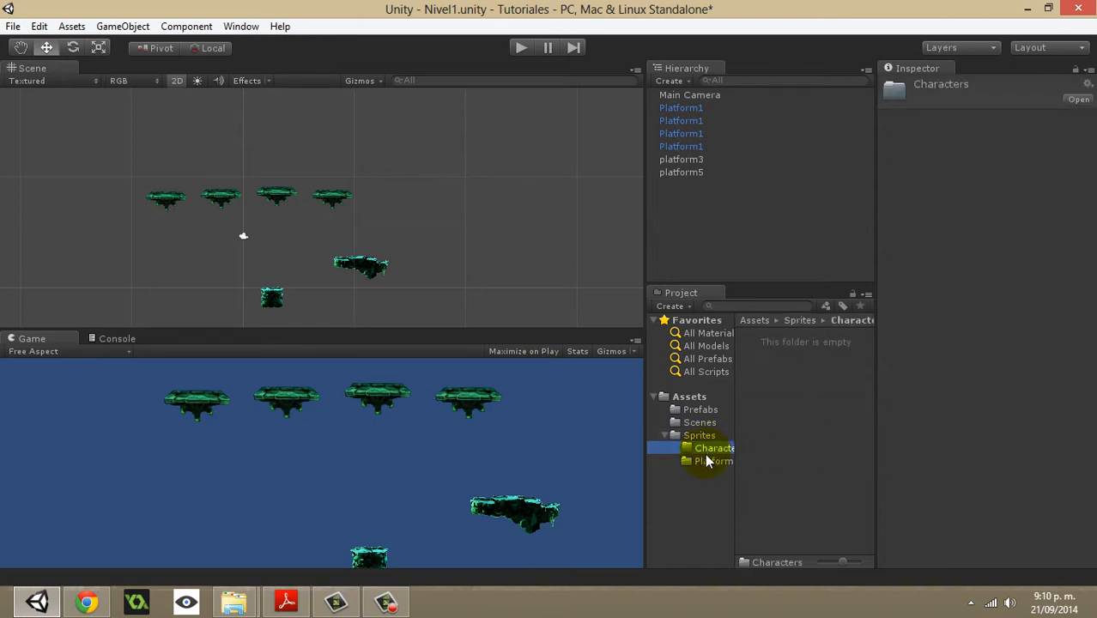
{"action": "mouse_move", "coordinate": [233, 601]}
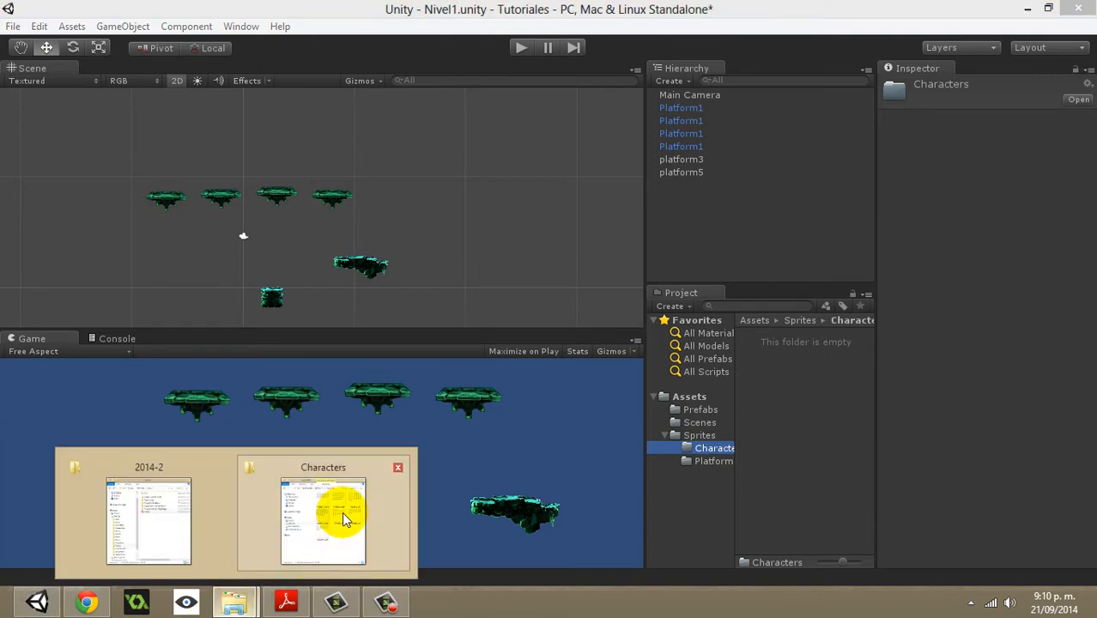
{"action": "left_click", "coordinate": [292, 518]}
{"action": "left_click_drag", "start_coordinate": [581, 150], "coordinate": [725, 453]}
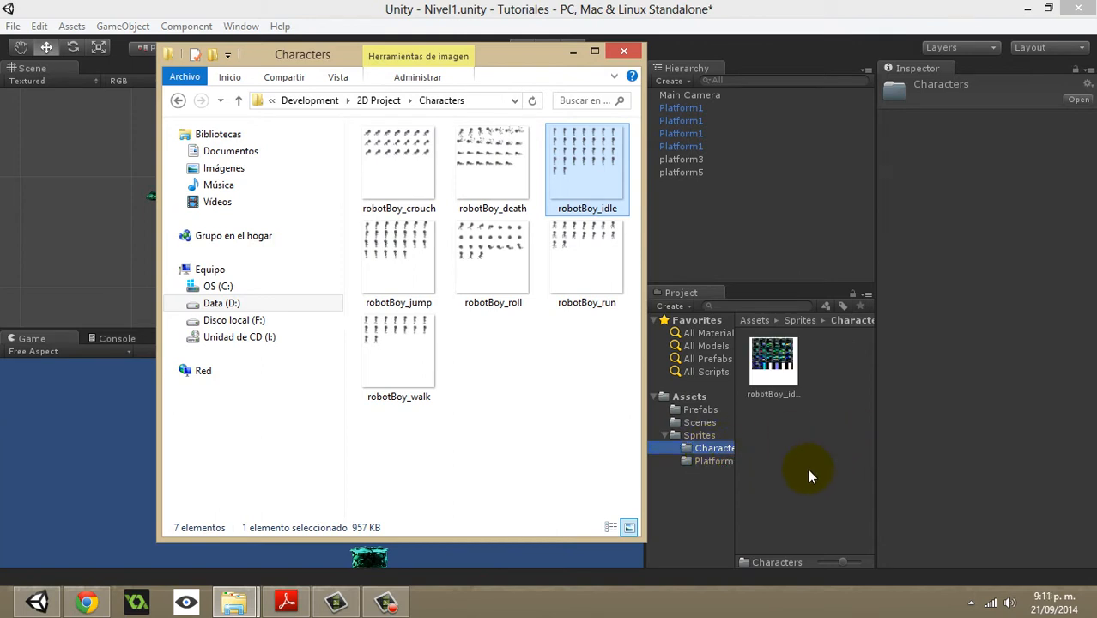
{"action": "left_click", "coordinate": [805, 473]}
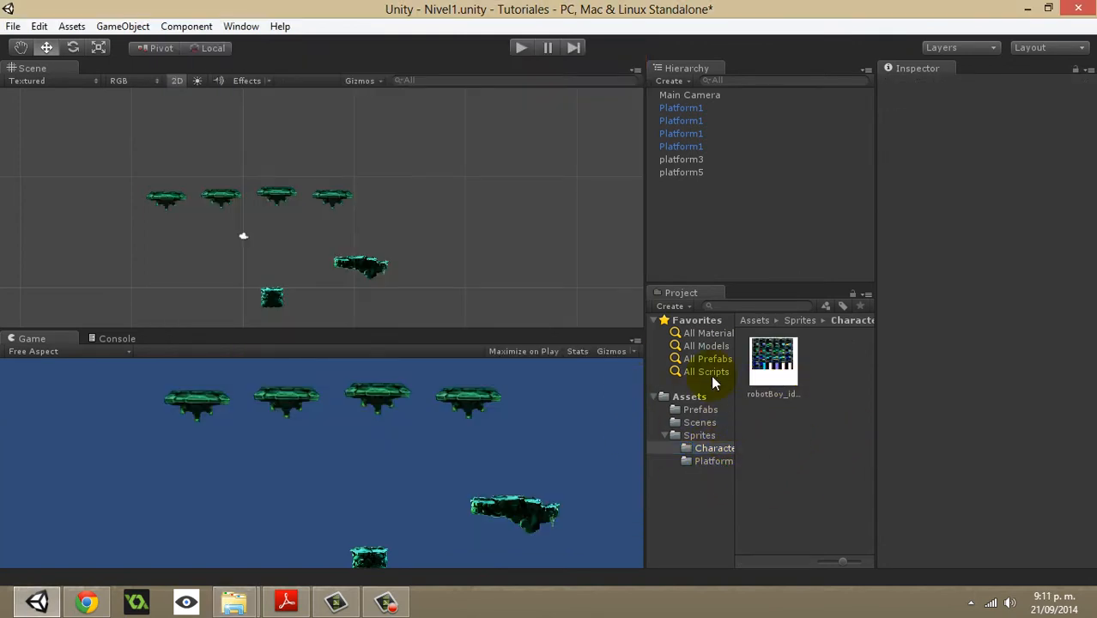
Set the robotBoy_idle texture type to Sprite and apply the import setting.
{"action": "left_click", "coordinate": [778, 369]}
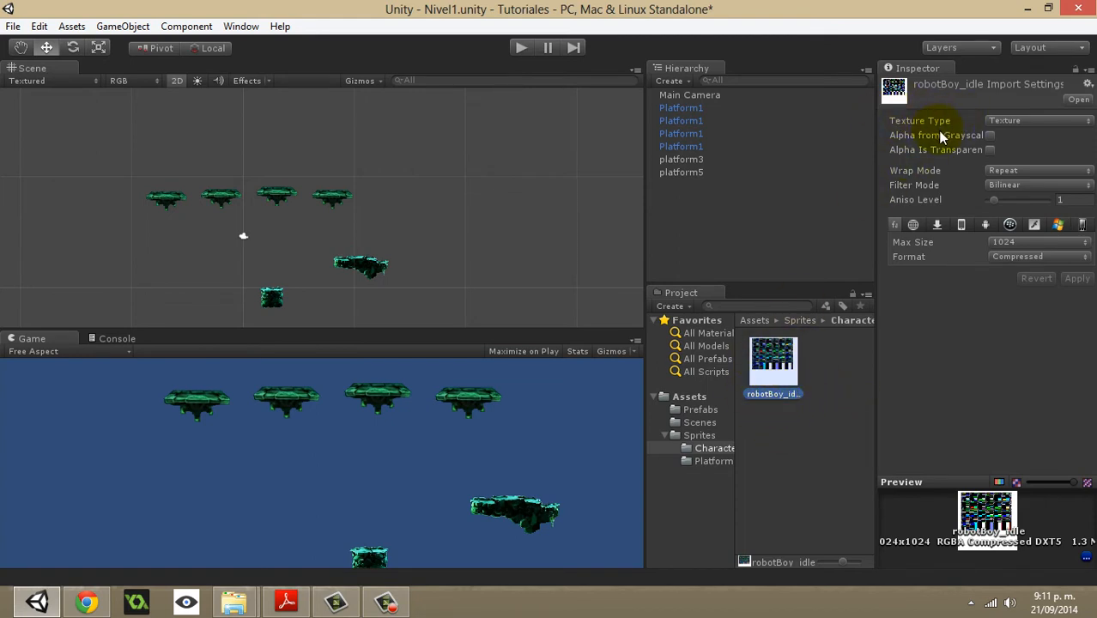
{"action": "left_click", "coordinate": [1033, 121]}
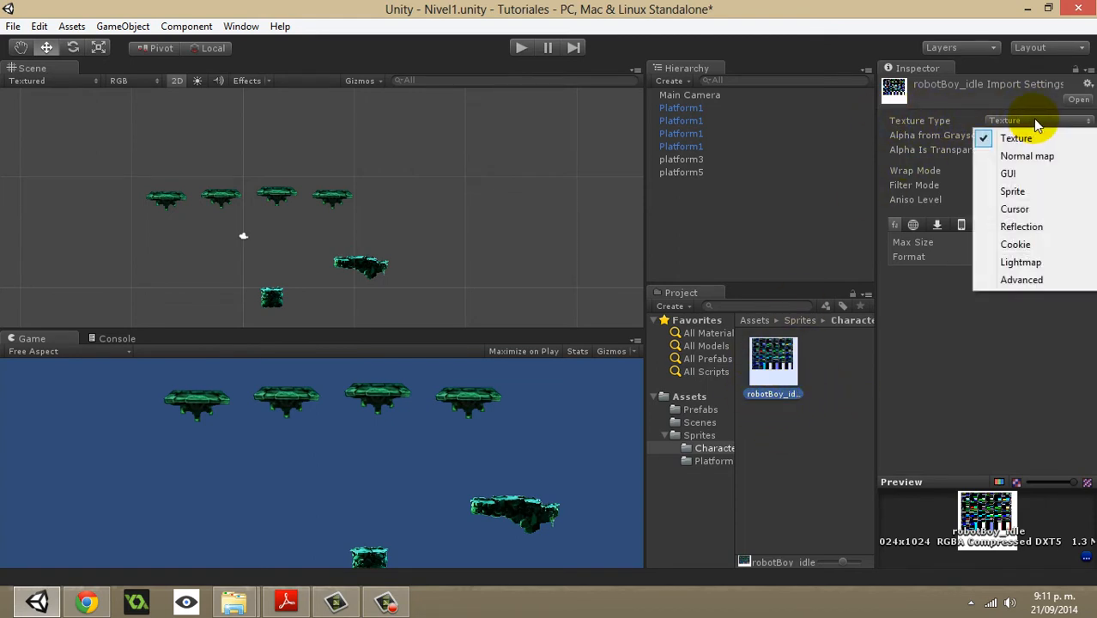
{"action": "left_click", "coordinate": [1018, 192]}
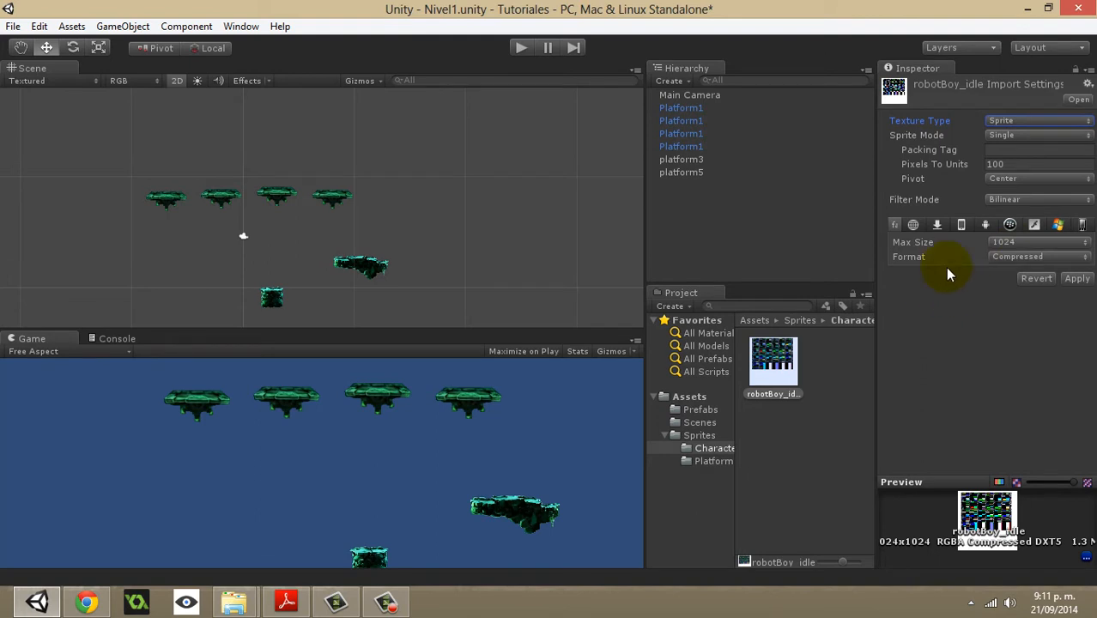
{"action": "left_click", "coordinate": [1078, 280]}
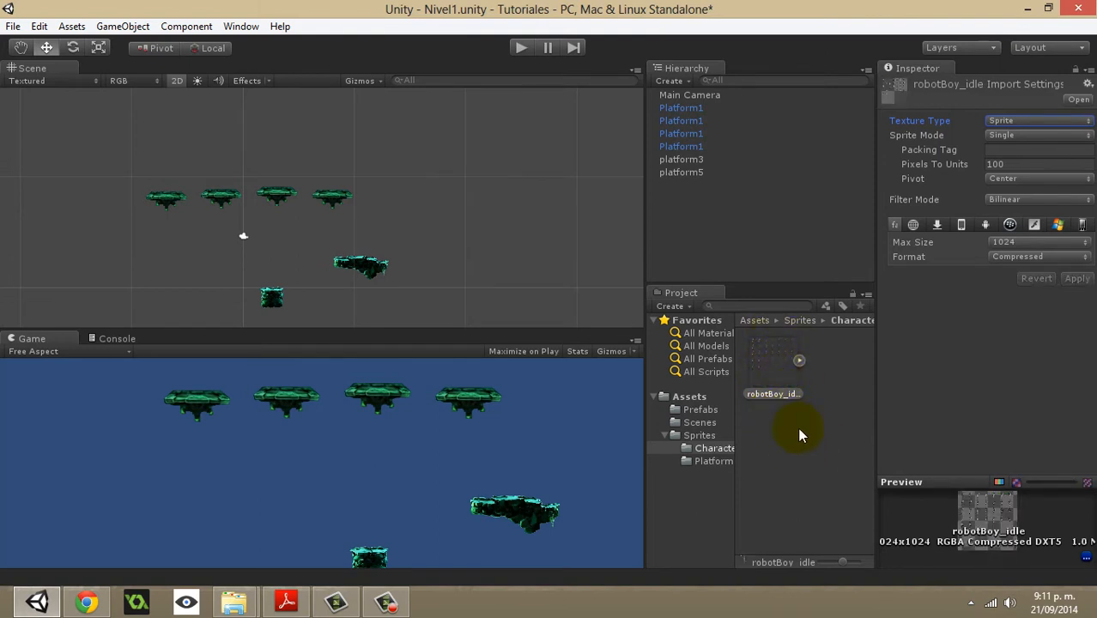
Expand the robotBoy_idle asset, inspect the sprite it contains, and collapse it again.
{"action": "left_click", "coordinate": [800, 361]}
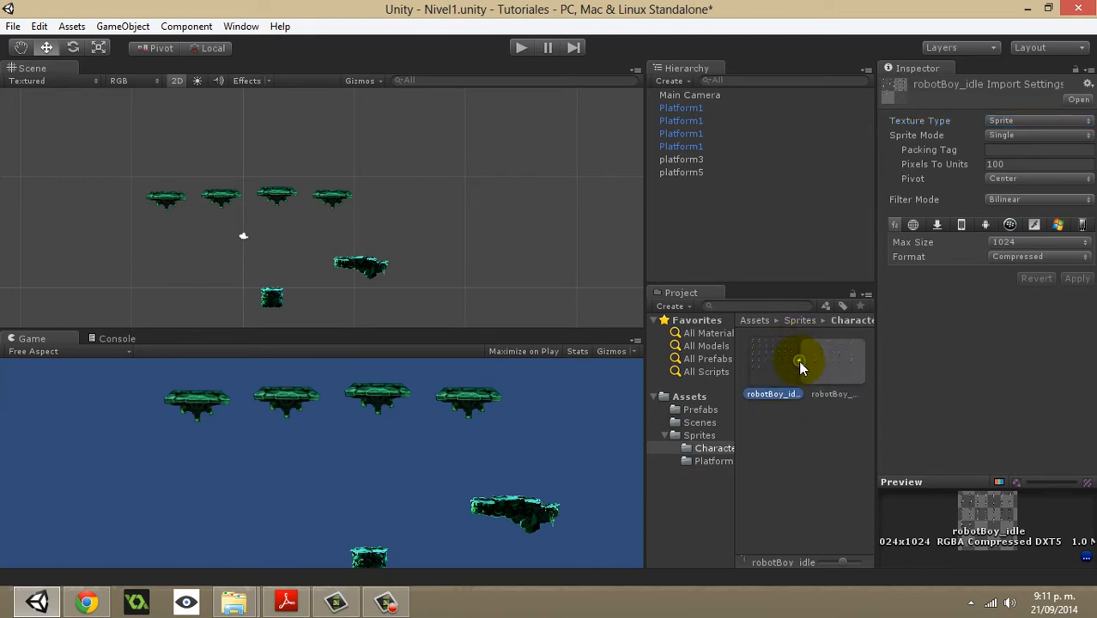
{"action": "left_click", "coordinate": [800, 361]}
{"action": "left_click", "coordinate": [798, 362]}
{"action": "left_click", "coordinate": [833, 368]}
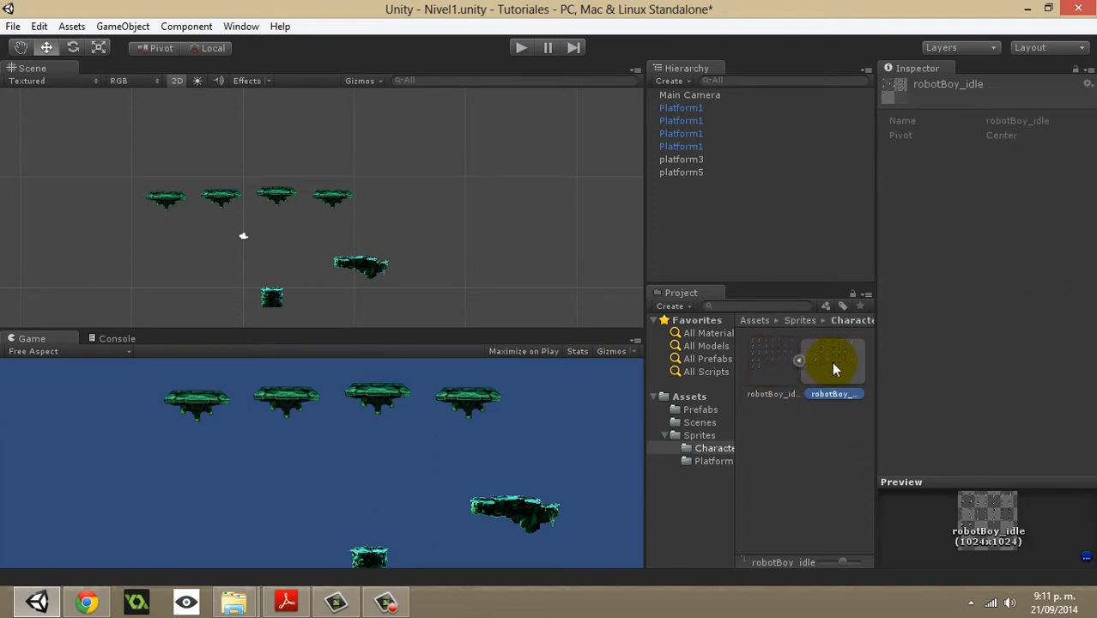
{"action": "left_click", "coordinate": [799, 363]}
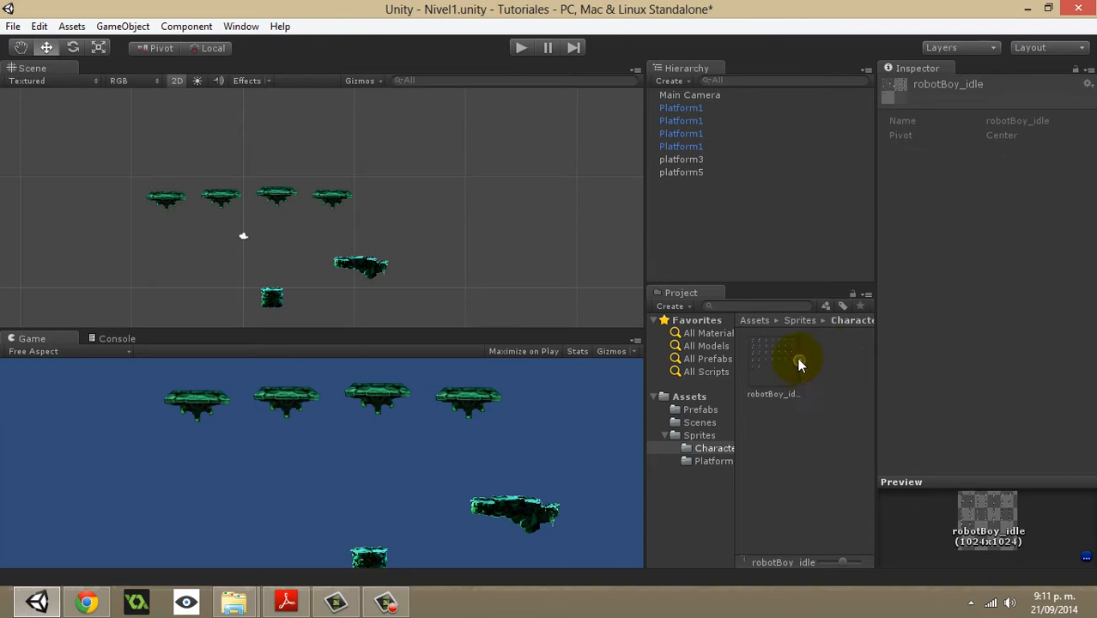
Place the whole robotBoy_idle sheet in the scene to inspect its frames, and delete it from the scene again.
{"action": "left_click_drag", "start_coordinate": [772, 359], "coordinate": [417, 220]}
{"action": "scroll", "coordinate": [445, 171], "scroll_direction": "down", "scroll_amount": 1}
{"action": "scroll", "coordinate": [388, 152], "scroll_direction": "up", "scroll_amount": 5}
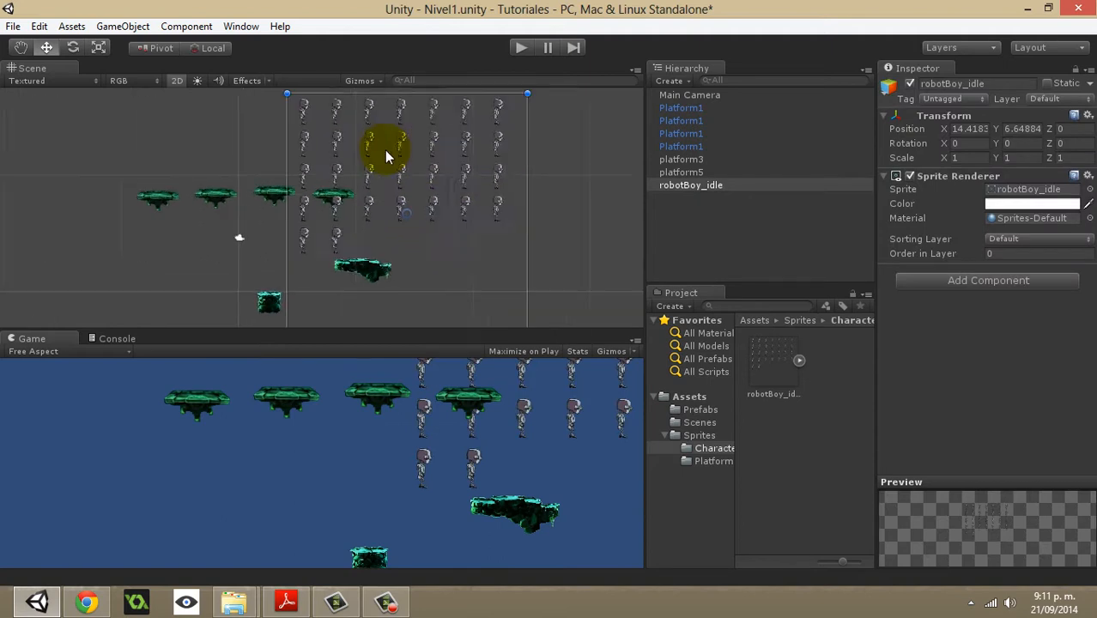
{"action": "scroll", "coordinate": [349, 181], "scroll_direction": "up", "scroll_amount": 6}
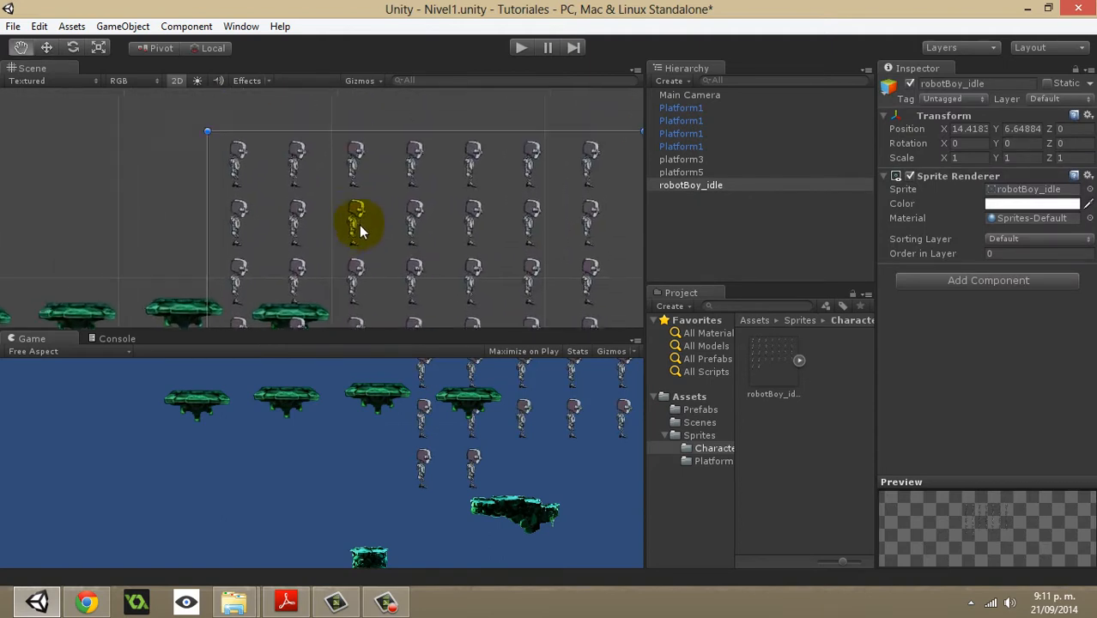
{"action": "key", "text": "q"}
{"action": "left_click_drag", "start_coordinate": [350, 240], "coordinate": [298, 100]}
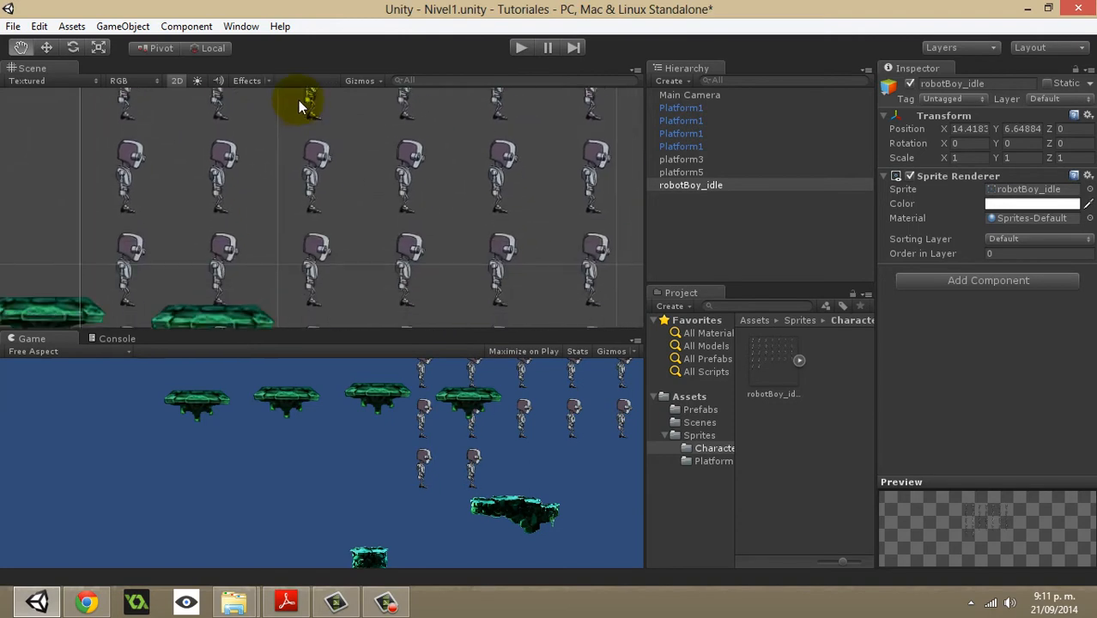
{"action": "mouse_move", "coordinate": [478, 151]}
{"action": "left_mouse_down"}
{"action": "mouse_move", "coordinate": [465, 67]}
{"action": "mouse_move", "coordinate": [460, 159]}
{"action": "left_mouse_up"}
{"action": "scroll", "coordinate": [456, 162], "scroll_direction": "down", "scroll_amount": 5}
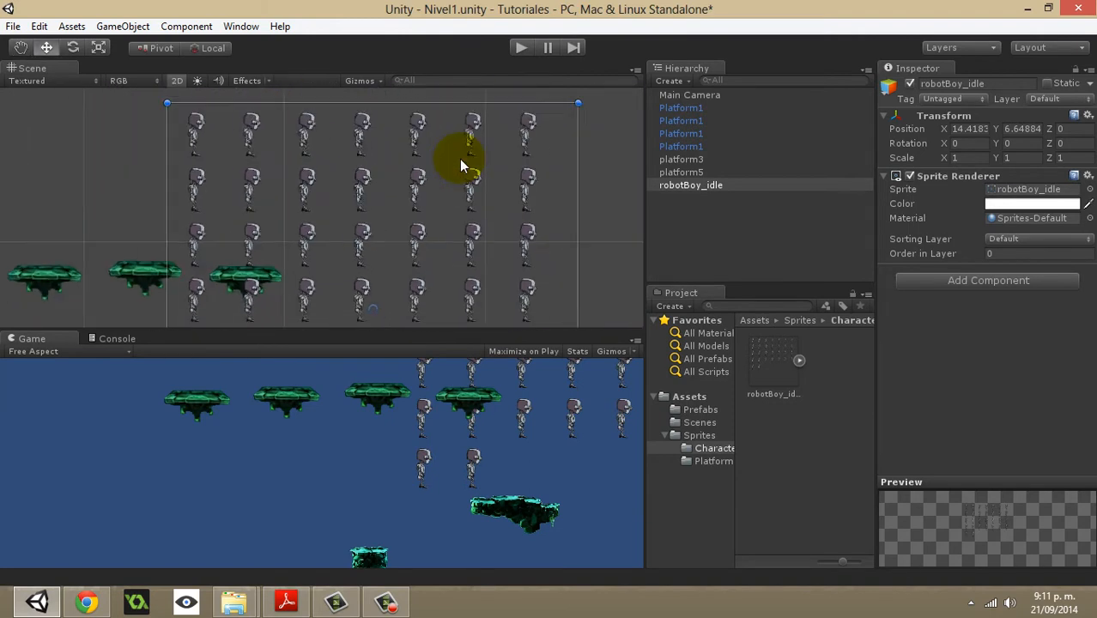
{"action": "key", "text": "Delete"}
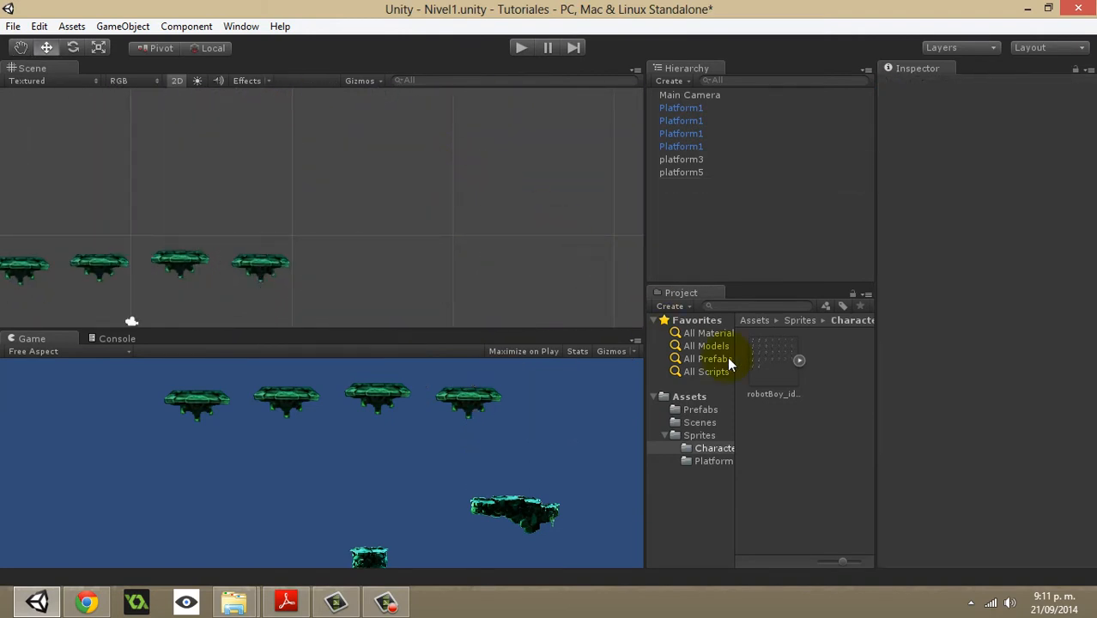
{"action": "left_click_drag", "start_coordinate": [225, 238], "coordinate": [301, 172]}
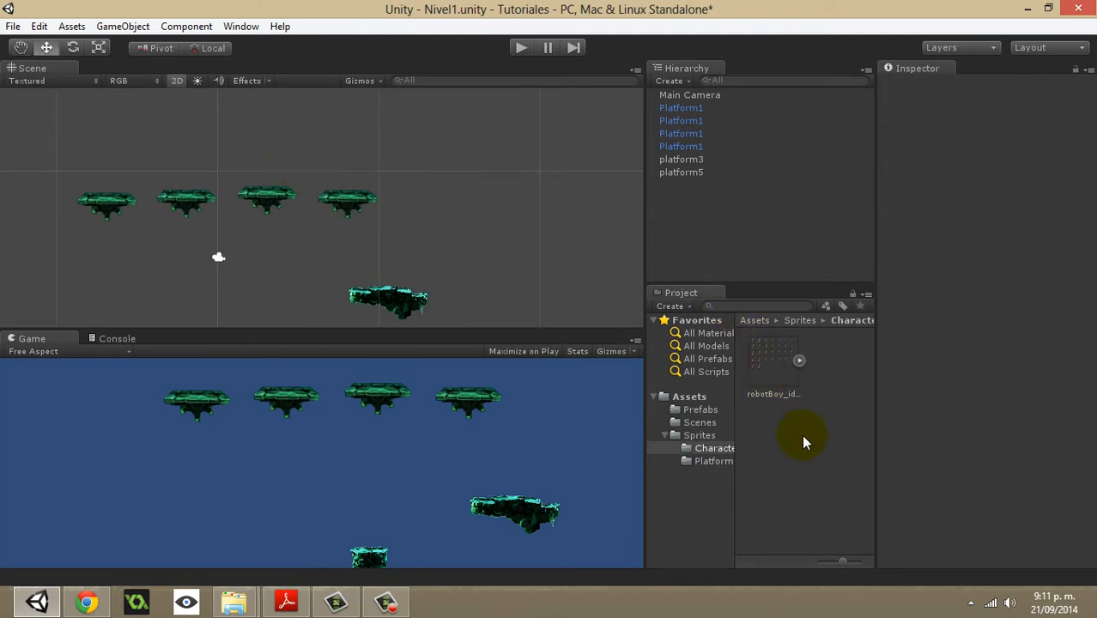
Set the robotBoy_idle sprite mode to Multiple and open the sheet in the Sprite Editor.
{"action": "left_click", "coordinate": [774, 375]}
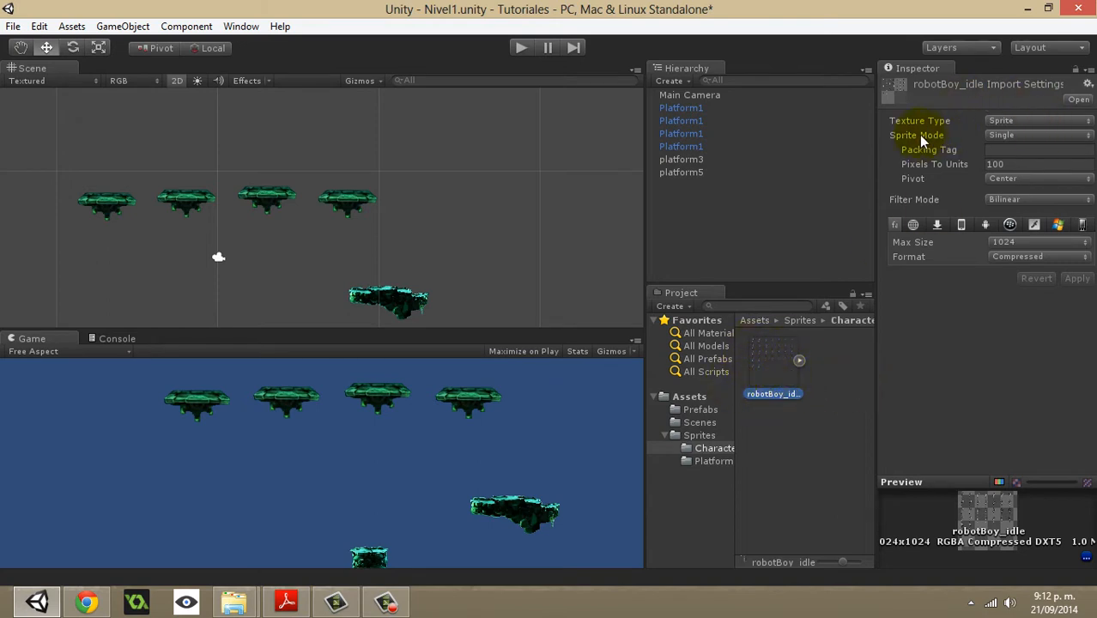
{"action": "left_click", "coordinate": [1029, 135]}
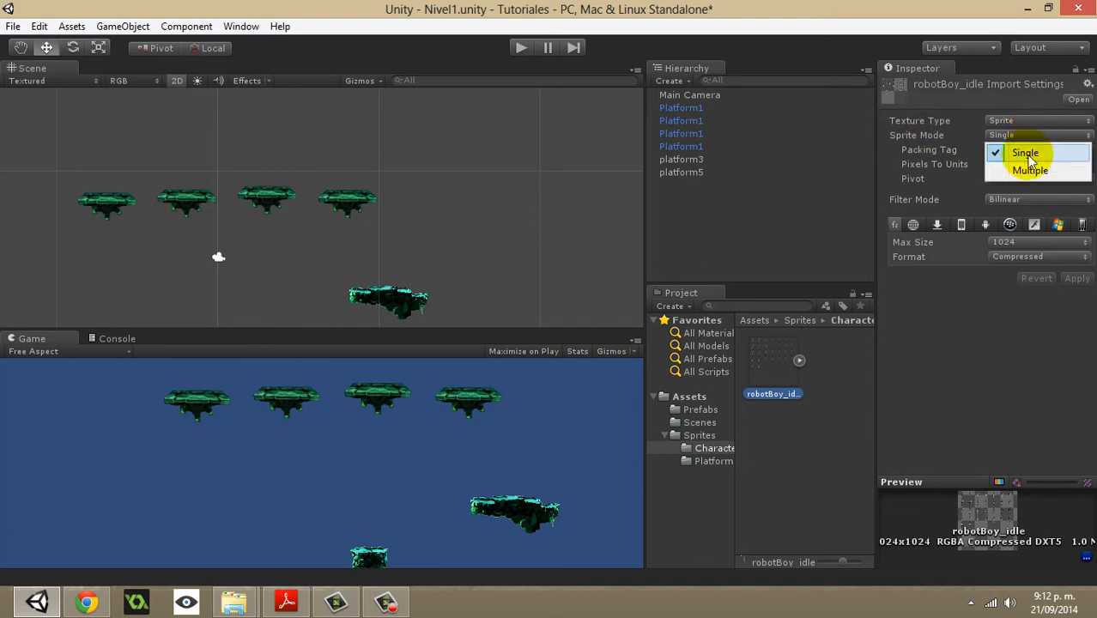
{"action": "left_click", "coordinate": [1019, 172]}
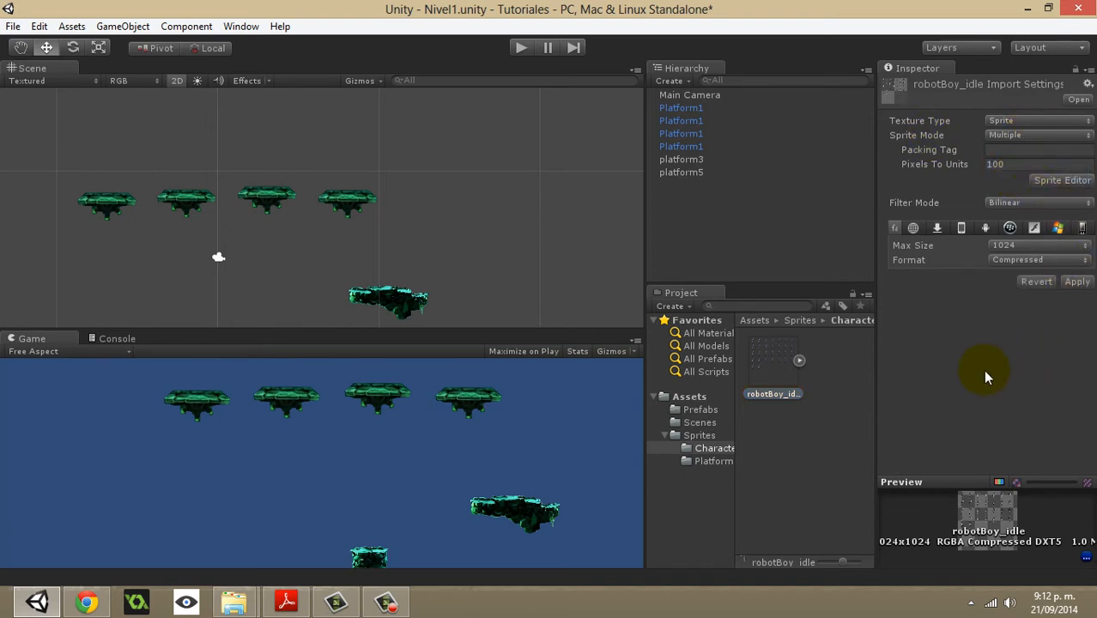
{"action": "left_click", "coordinate": [1063, 189]}
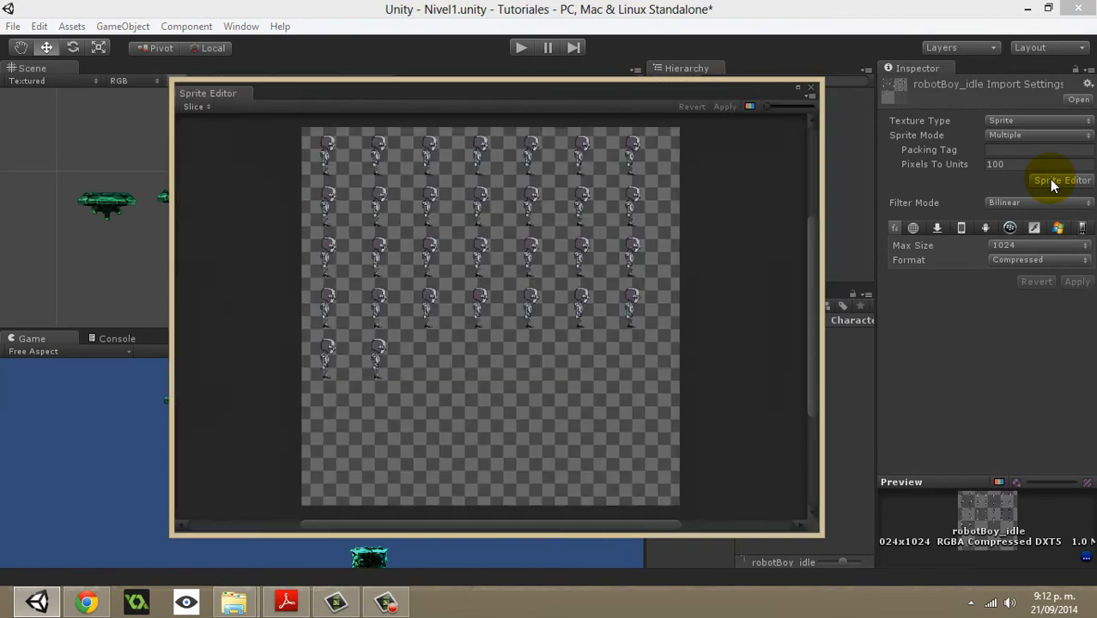
{"action": "left_click_drag", "start_coordinate": [426, 96], "coordinate": [482, 96]}
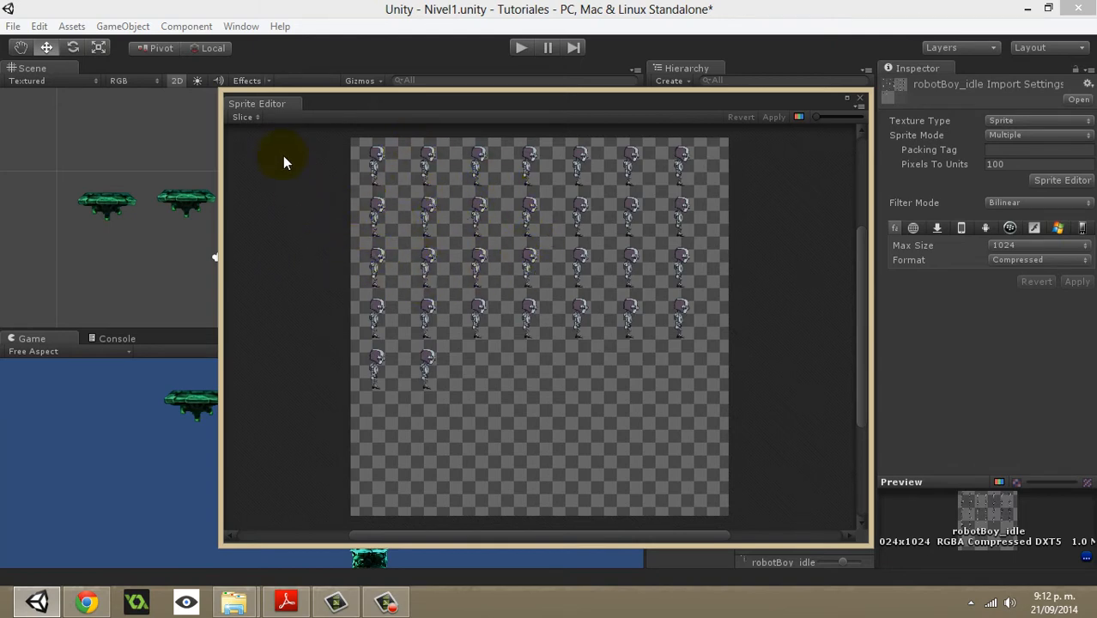
Slice the sprite sheet with the Automatic type at minimum size 4 and inspect the outlined frames.
{"action": "left_click", "coordinate": [254, 122]}
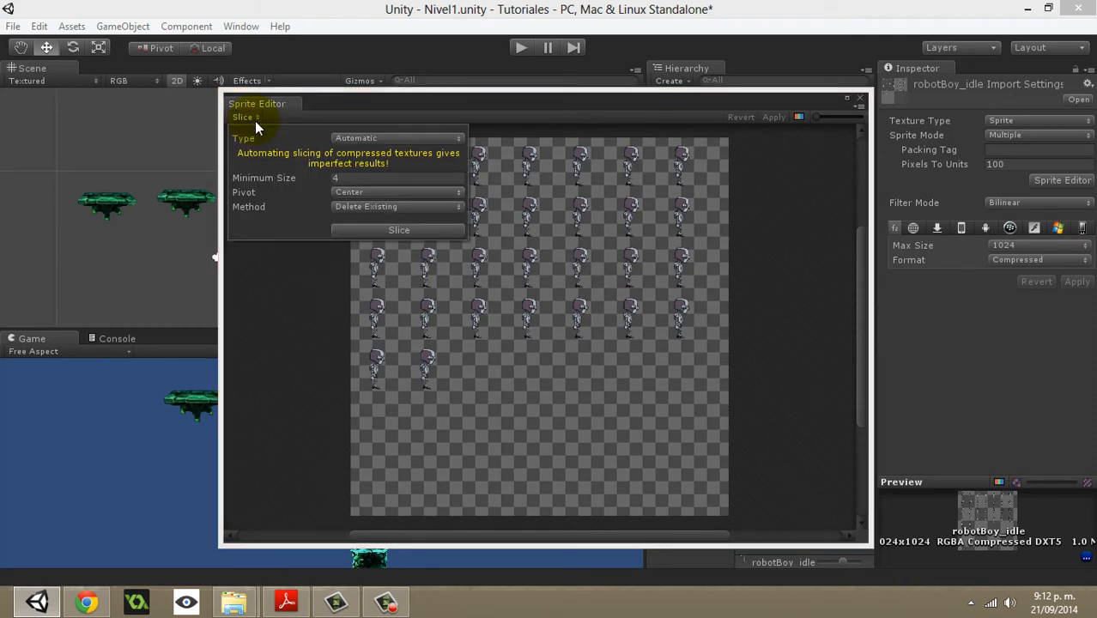
{"action": "left_click", "coordinate": [387, 230]}
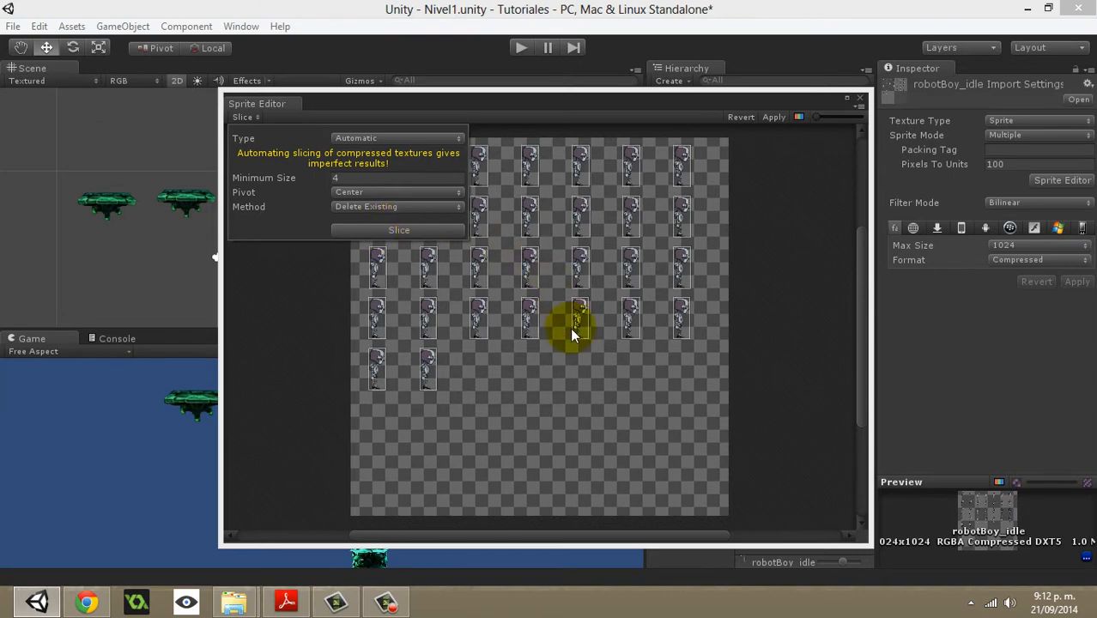
{"action": "left_click", "coordinate": [540, 377]}
{"action": "scroll", "coordinate": [407, 166], "scroll_direction": "up", "scroll_amount": 2}
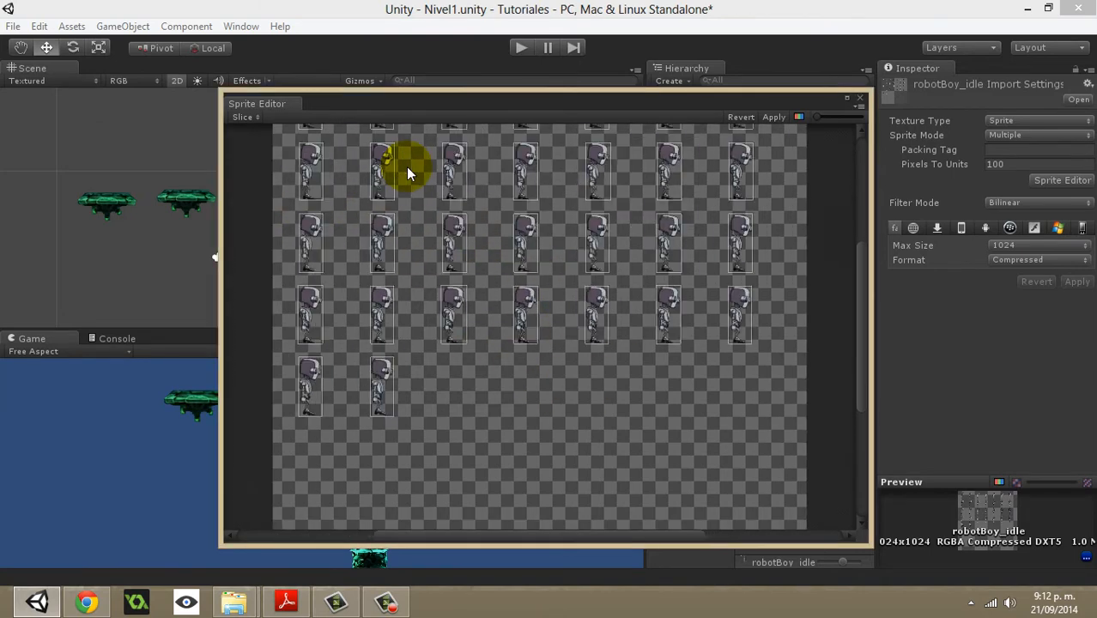
{"action": "scroll", "coordinate": [444, 258], "scroll_direction": "up", "scroll_amount": 1}
{"action": "middle_click_drag", "start_coordinate": [445, 259], "coordinate": [484, 297]}
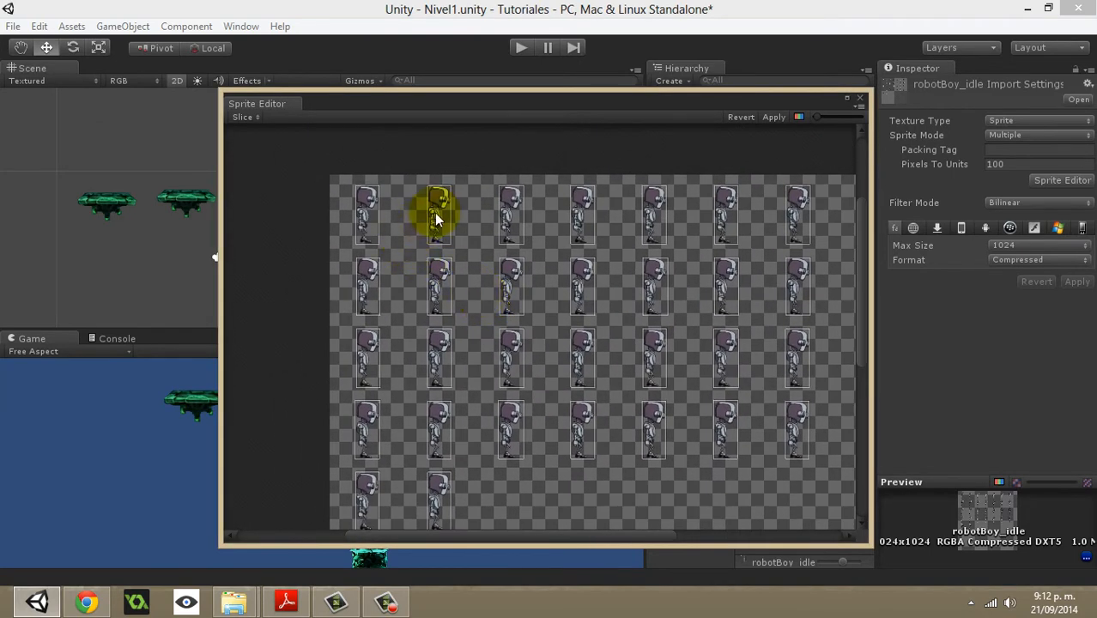
Shift the first frame's slice rectangle to X 93, deselect it, and look over the remaining automatic slices.
{"action": "left_click", "coordinate": [362, 198]}
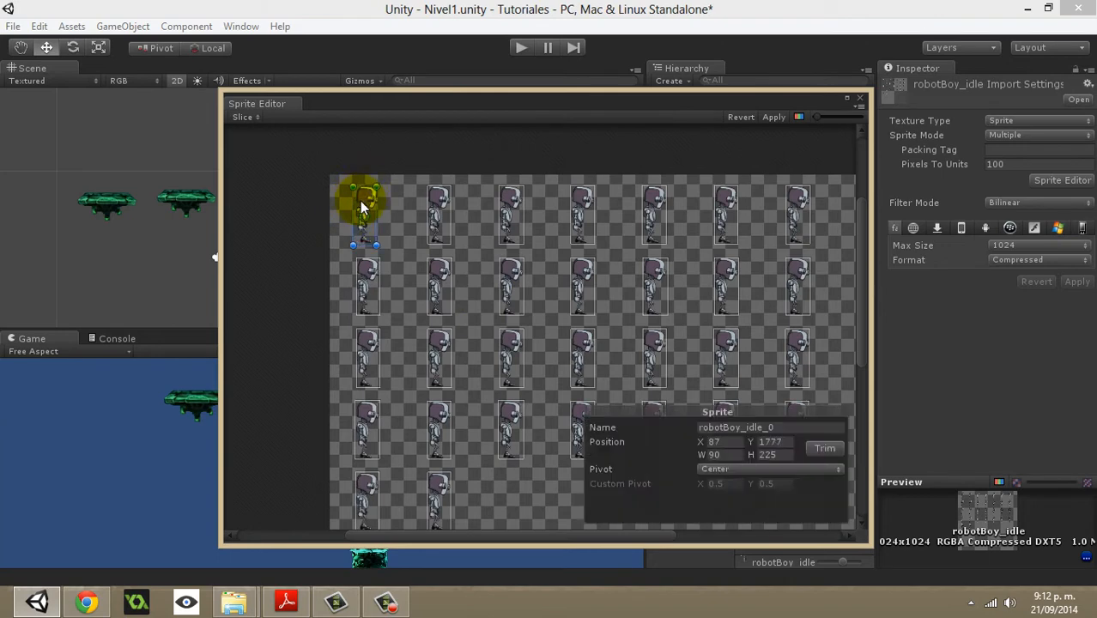
{"action": "left_click_drag", "start_coordinate": [360, 201], "coordinate": [367, 204]}
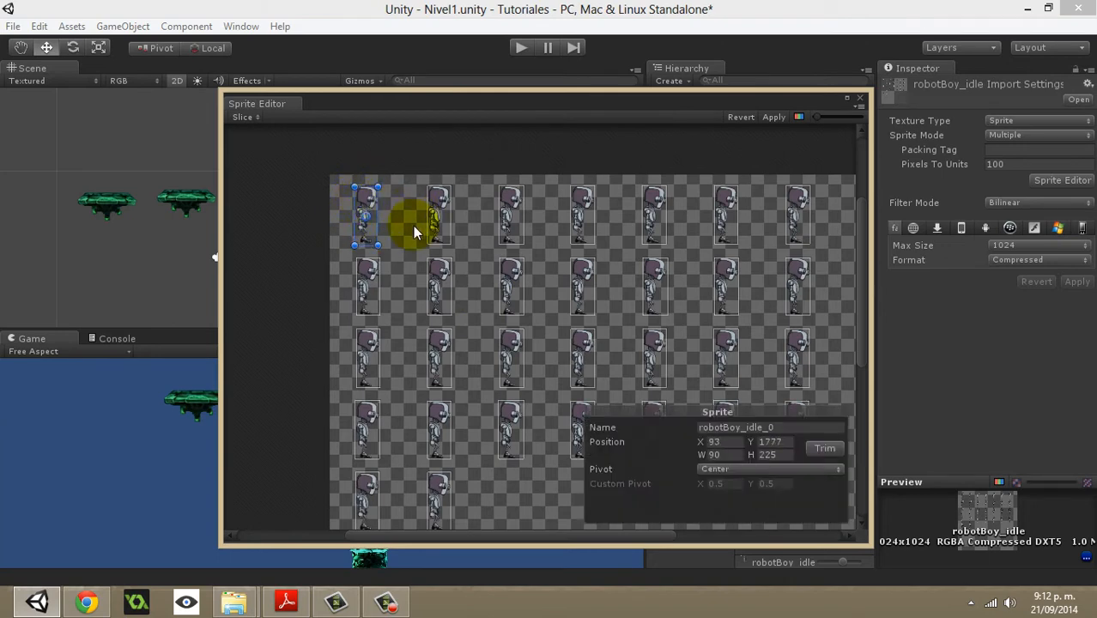
{"action": "left_click", "coordinate": [400, 235]}
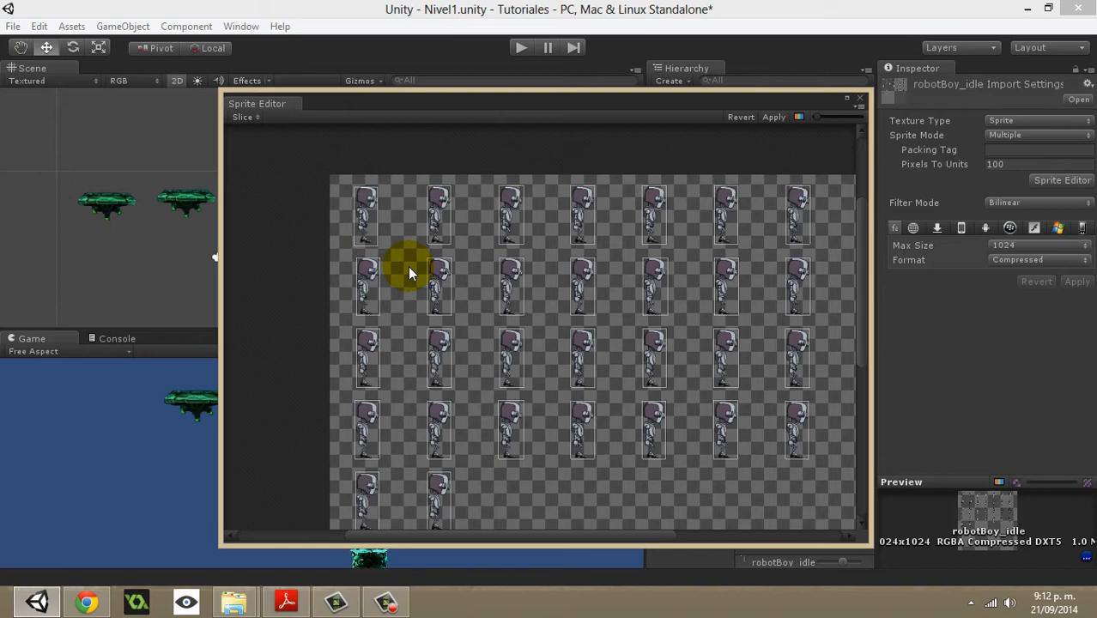
{"action": "scroll", "coordinate": [394, 244], "scroll_direction": "down", "scroll_amount": 1}
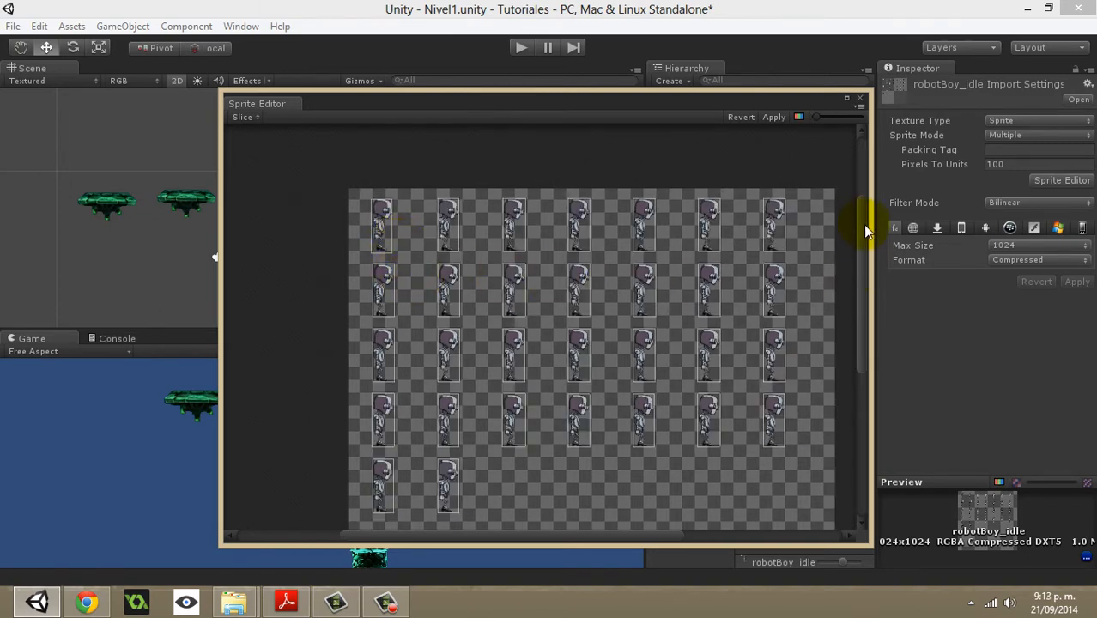
{"action": "left_click_drag", "start_coordinate": [864, 227], "coordinate": [865, 250]}
{"action": "scroll", "coordinate": [482, 238], "scroll_direction": "up", "scroll_amount": 1}
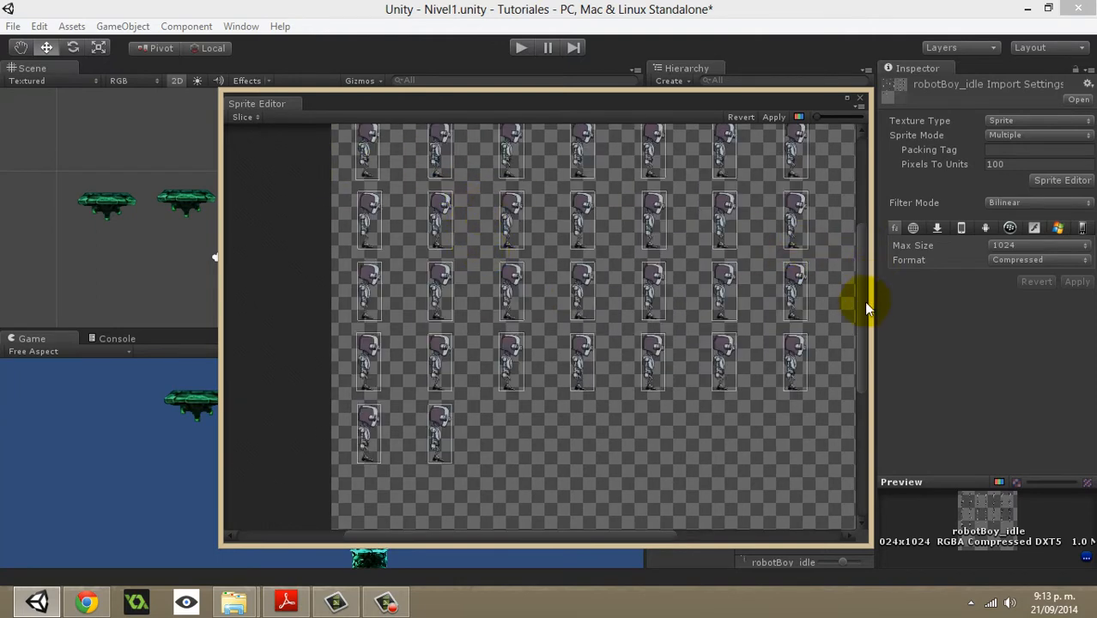
{"action": "mouse_move", "coordinate": [862, 304]}
{"action": "left_mouse_down"}
{"action": "mouse_move", "coordinate": [853, 279]}
{"action": "mouse_move", "coordinate": [857, 294]}
{"action": "left_mouse_up"}
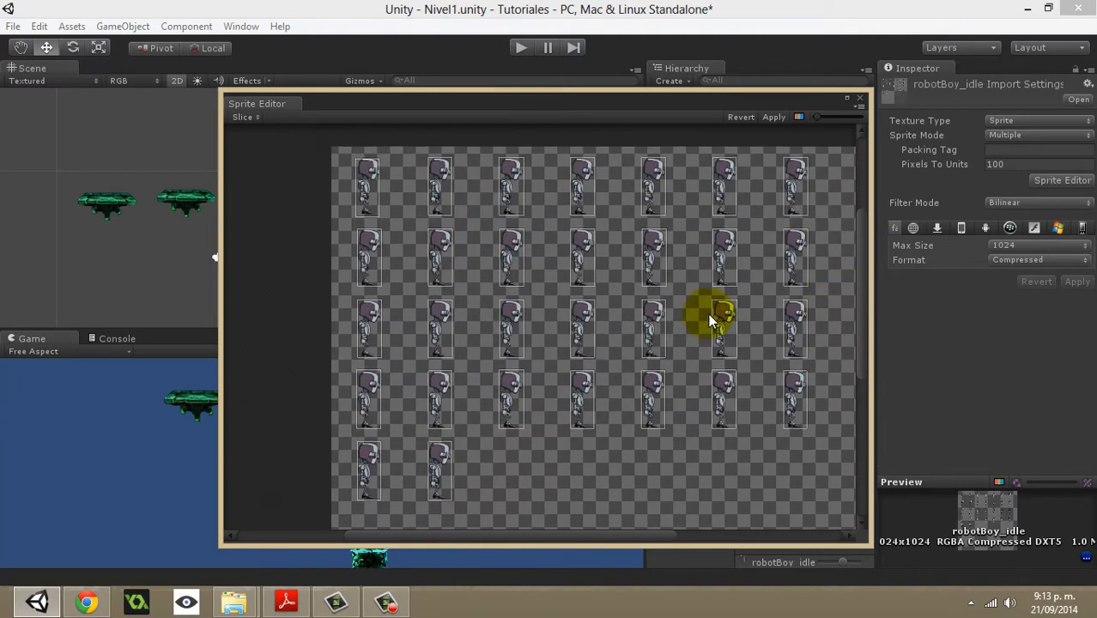
Slice the sprite sheet with the Grid type using a pixel size of 275 by 275.
{"action": "left_click", "coordinate": [248, 116]}
{"action": "left_click", "coordinate": [386, 141]}
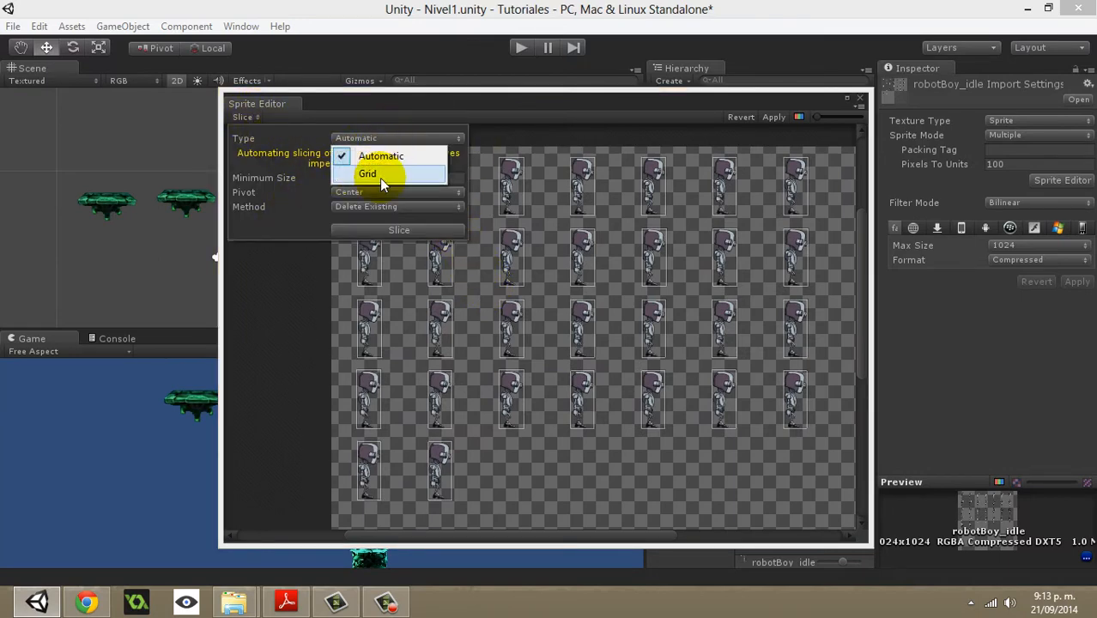
{"action": "left_click", "coordinate": [378, 177]}
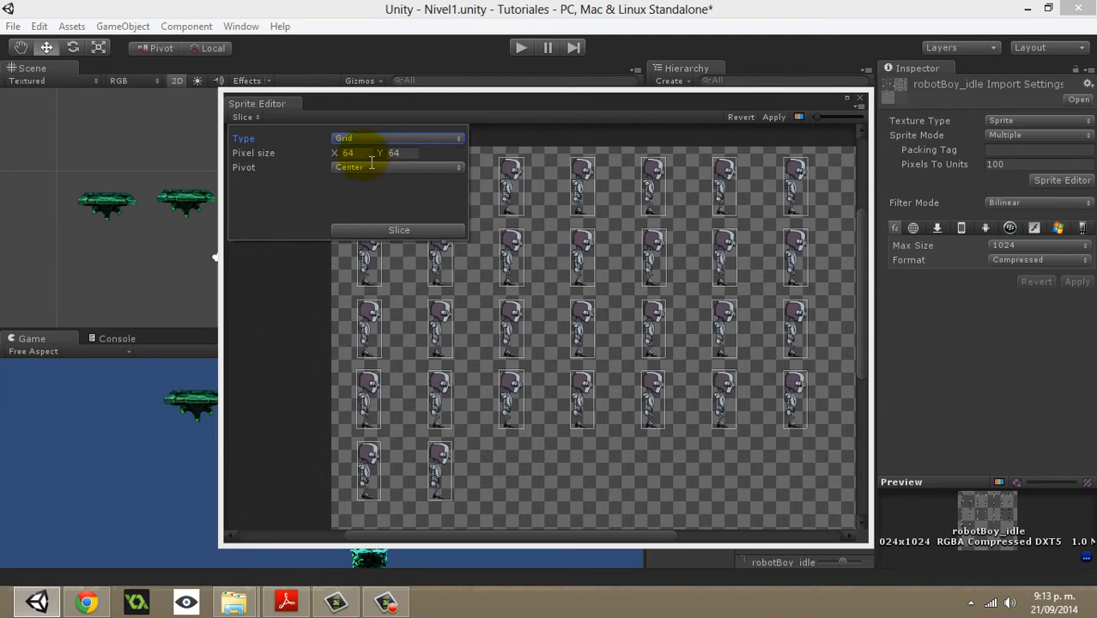
{"action": "left_click", "coordinate": [350, 153]}
{"action": "key", "text": "BackSpace"}
{"action": "key", "text": "BackSpace"}
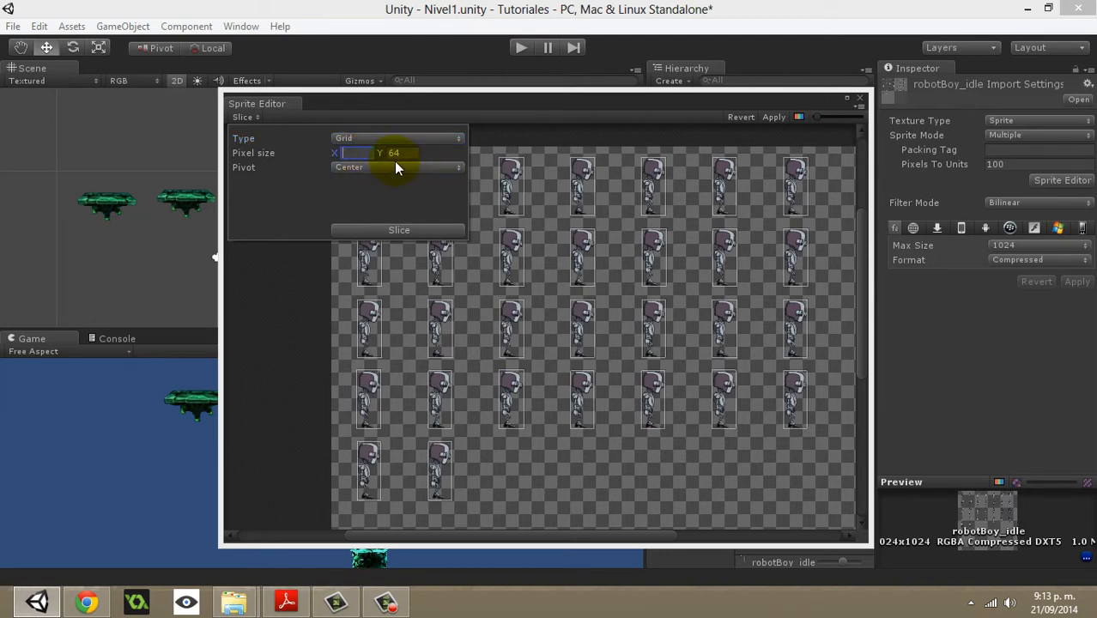
{"action": "type", "text": "275"}
{"action": "key", "text": "Tab"}
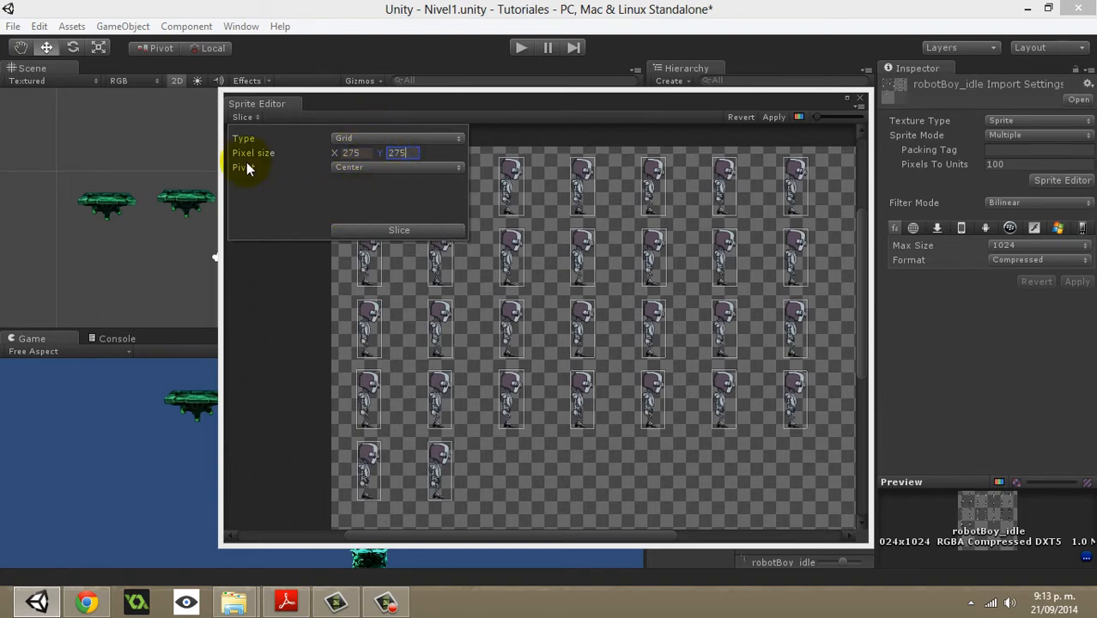
{"action": "left_click", "coordinate": [381, 233]}
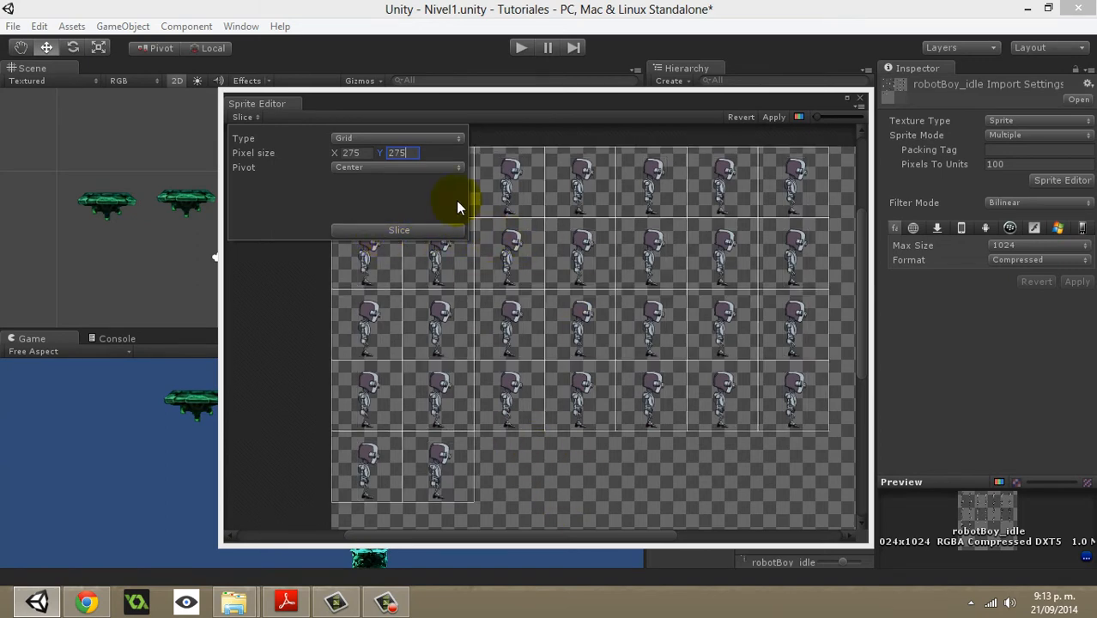
Check the grid cells around the frames, apply the slicing, and close the Sprite Editor.
{"action": "left_click", "coordinate": [535, 493]}
{"action": "scroll", "coordinate": [362, 186], "scroll_direction": "up", "scroll_amount": 1}
{"action": "scroll", "coordinate": [362, 186], "scroll_direction": "down", "scroll_amount": 2}
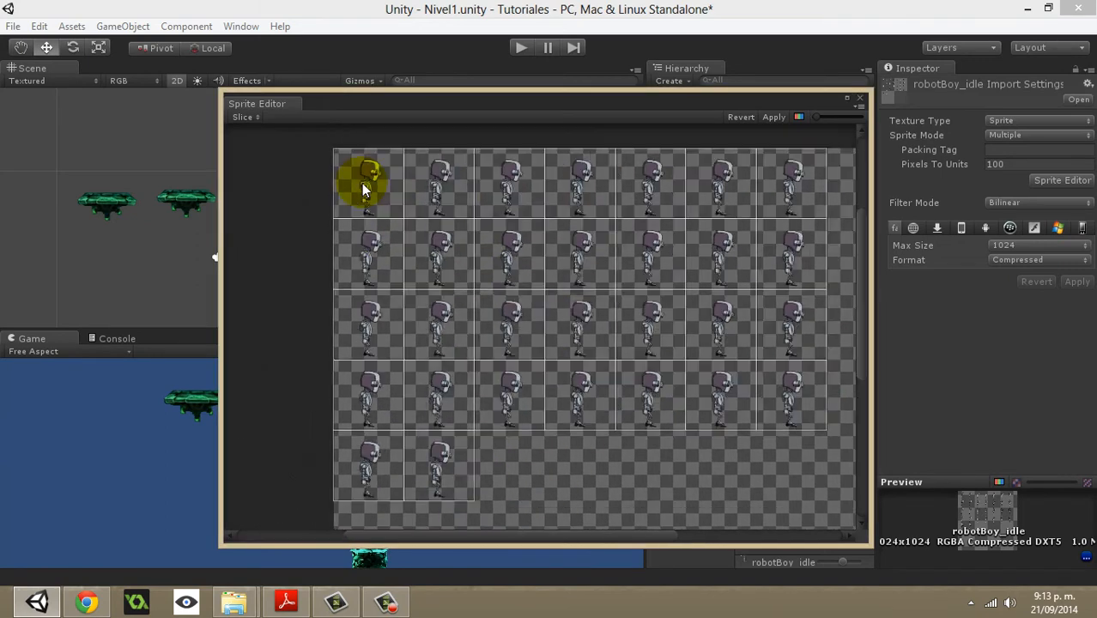
{"action": "scroll", "coordinate": [695, 191], "scroll_direction": "down", "scroll_amount": 1}
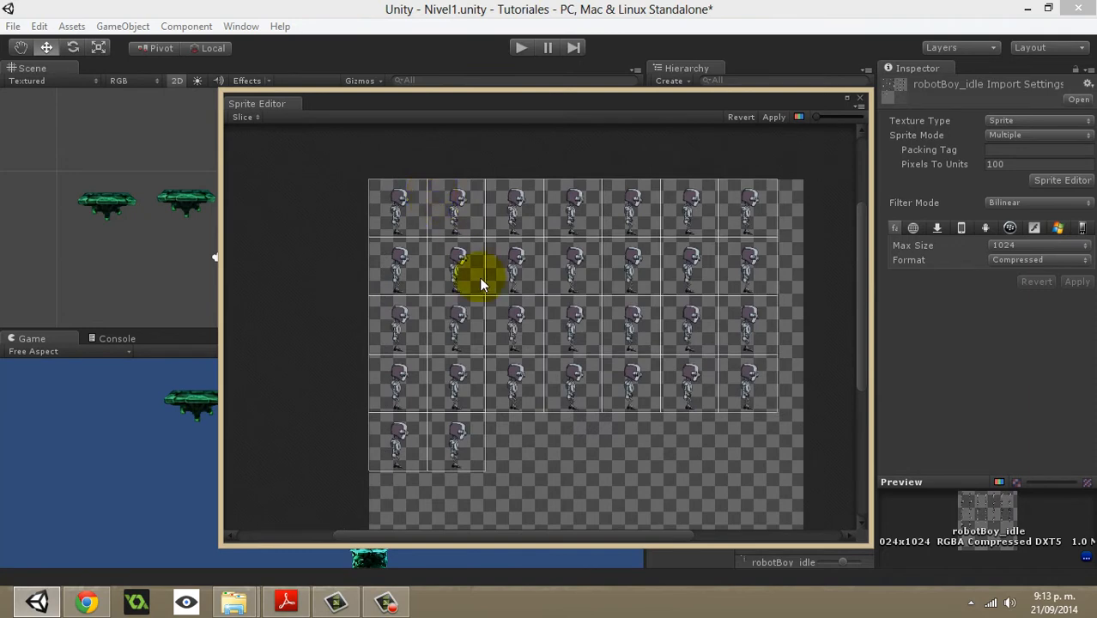
{"action": "scroll", "coordinate": [470, 273], "scroll_direction": "up", "scroll_amount": 1}
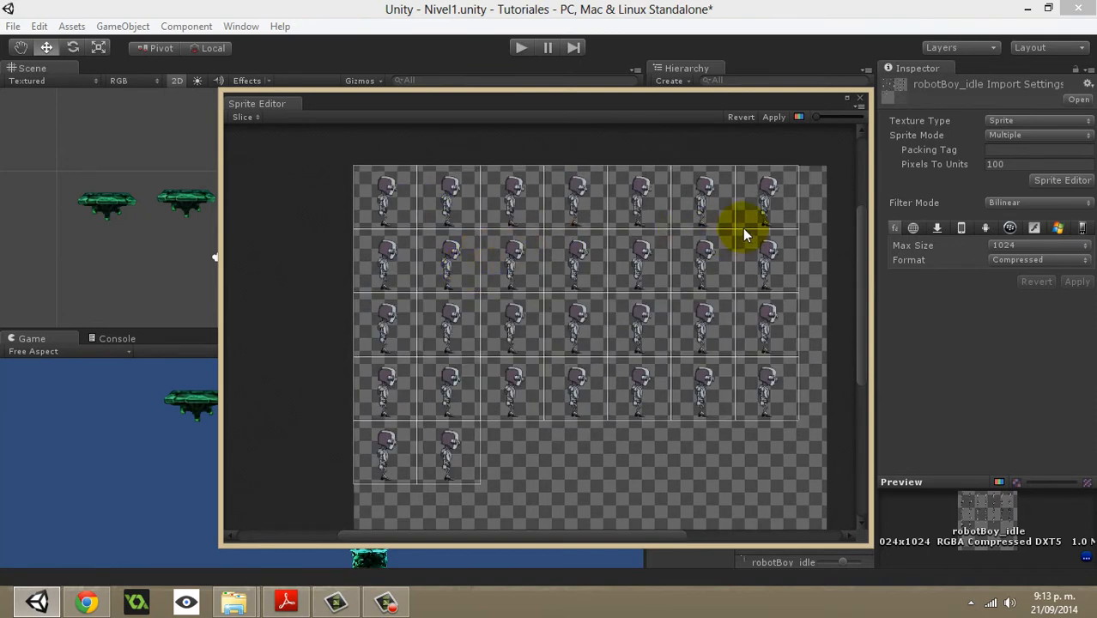
{"action": "mouse_move", "coordinate": [863, 268]}
{"action": "left_mouse_down"}
{"action": "mouse_move", "coordinate": [856, 242]}
{"action": "mouse_move", "coordinate": [857, 268]}
{"action": "left_mouse_up"}
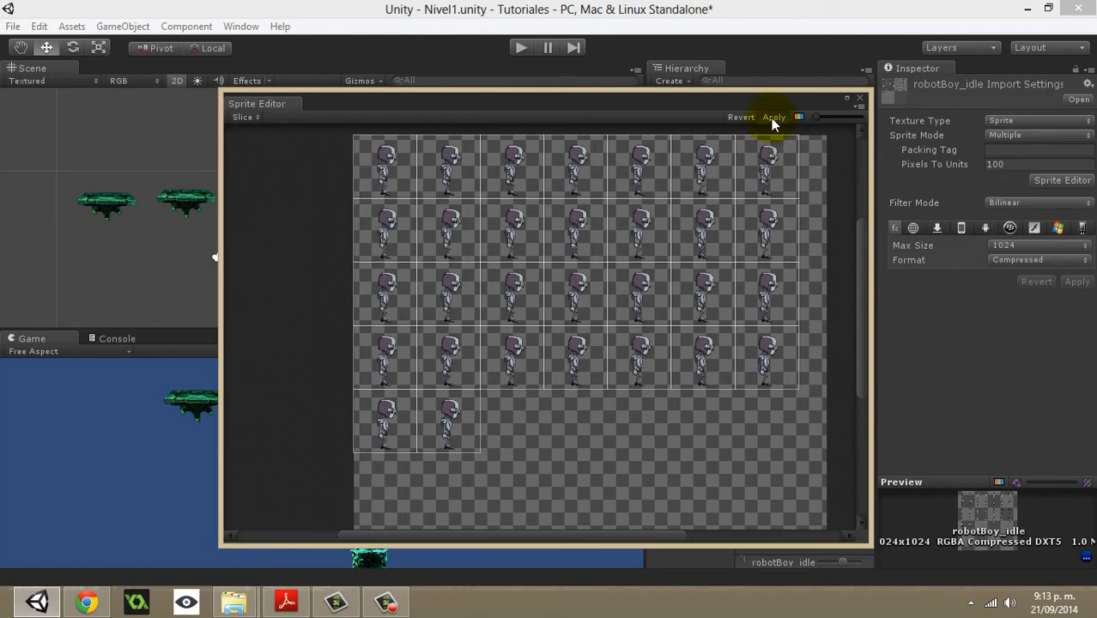
{"action": "left_click", "coordinate": [772, 117]}
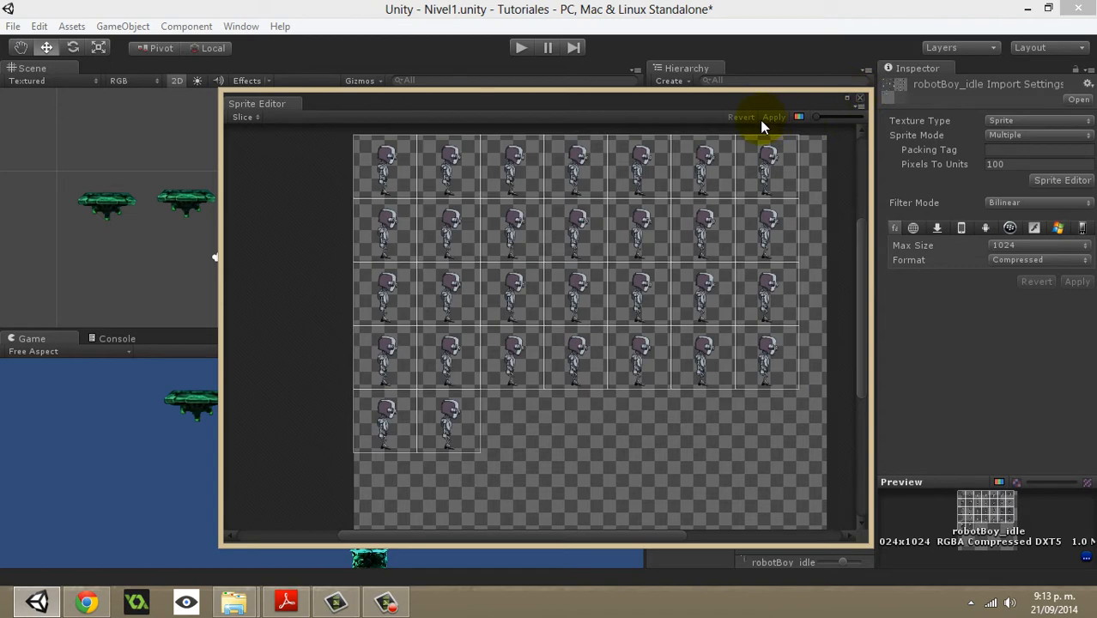
{"action": "left_click", "coordinate": [861, 100]}
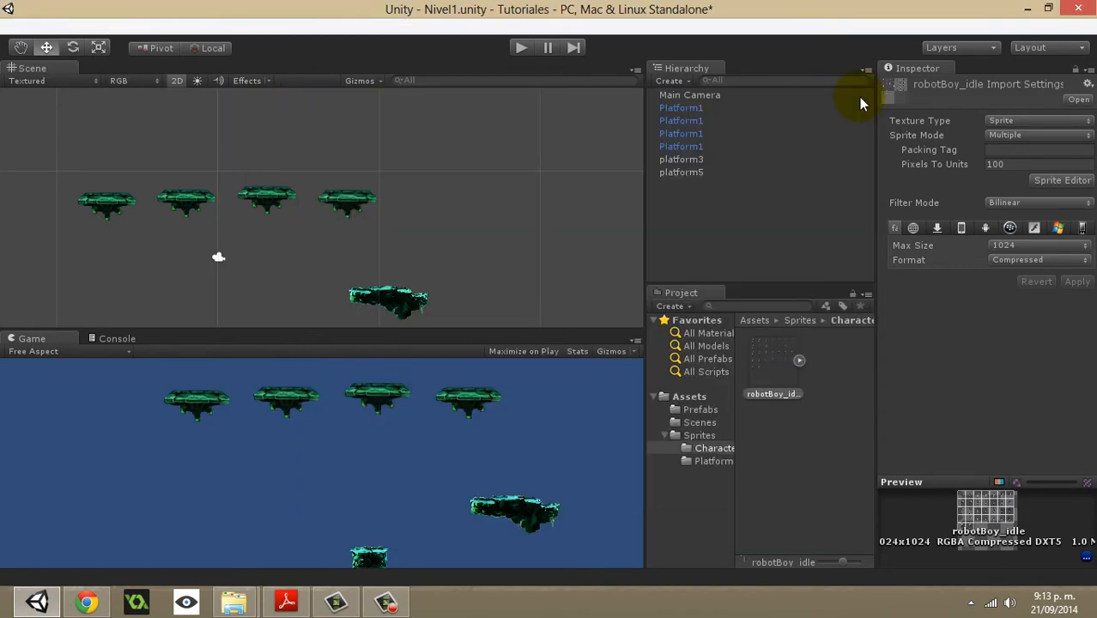
Expand the robotBoy_idle asset, look through its individual sliced sprites, and collapse it again.
{"action": "left_click", "coordinate": [798, 360]}
{"action": "scroll", "coordinate": [808, 396], "scroll_direction": "down", "scroll_amount": 3}
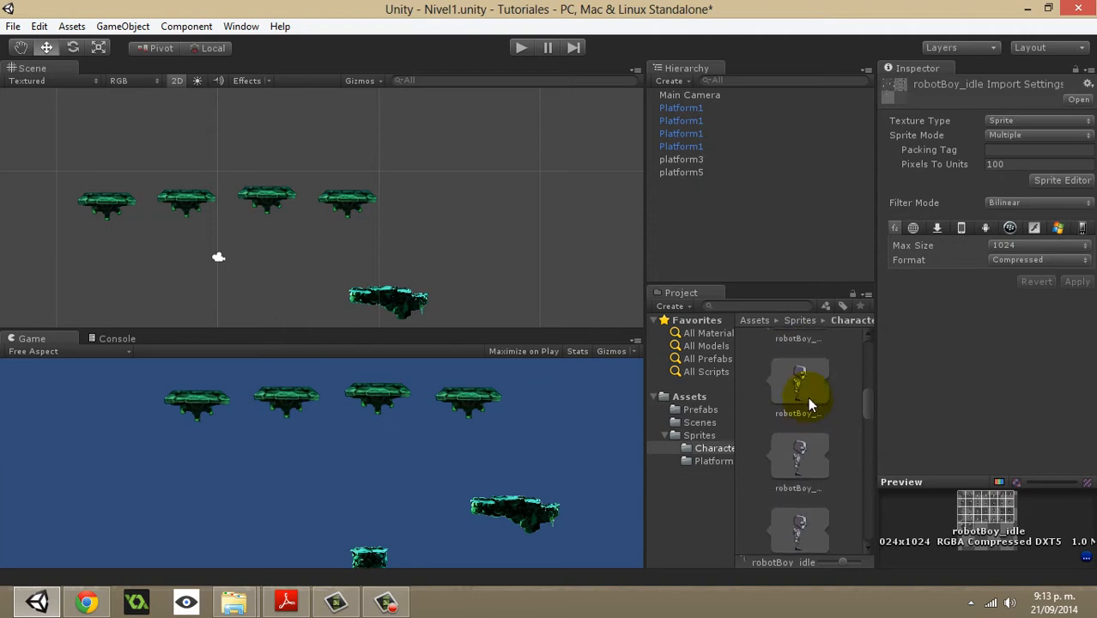
{"action": "scroll", "coordinate": [808, 397], "scroll_direction": "down", "scroll_amount": 5}
{"action": "left_click_drag", "start_coordinate": [870, 473], "coordinate": [867, 349]}
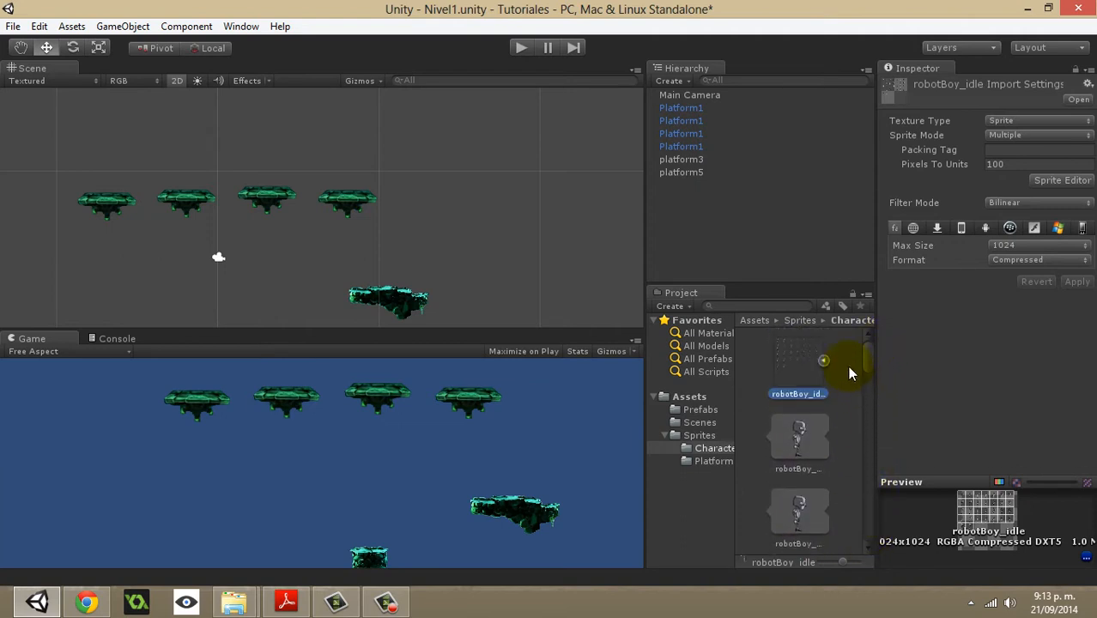
{"action": "left_click", "coordinate": [823, 361]}
{"action": "left_click", "coordinate": [799, 360]}
{"action": "left_click", "coordinate": [826, 363]}
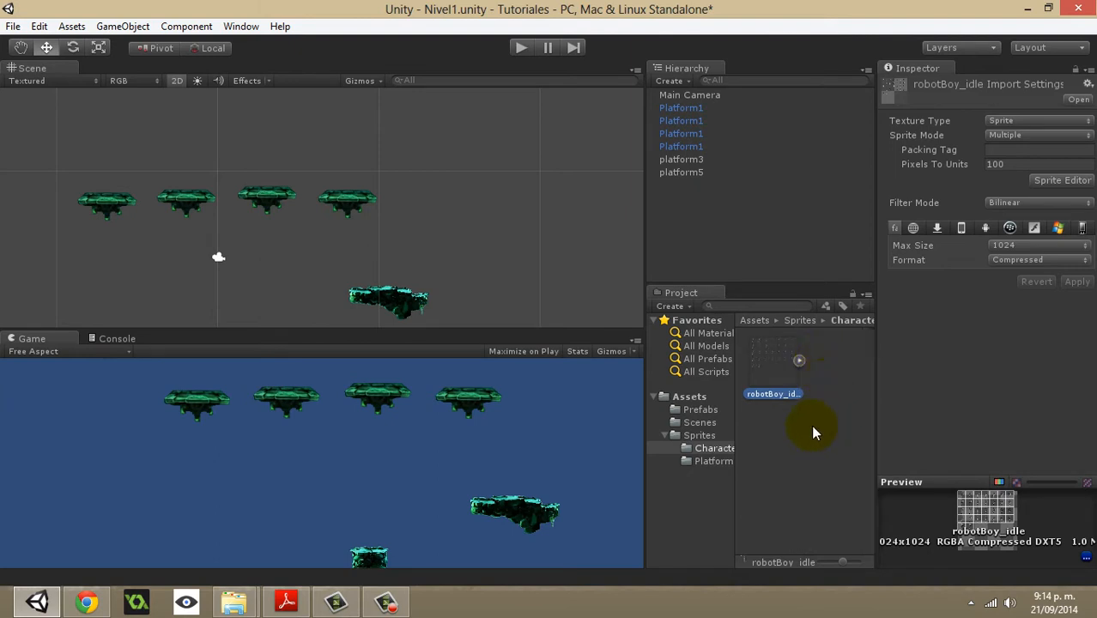
Place the sliced robotBoy_idle sprite in the scene beside the upper platforms, examine it up close, and delete it.
{"action": "left_click_drag", "start_coordinate": [775, 369], "coordinate": [420, 194]}
{"action": "scroll", "coordinate": [426, 204], "scroll_direction": "up", "scroll_amount": 2}
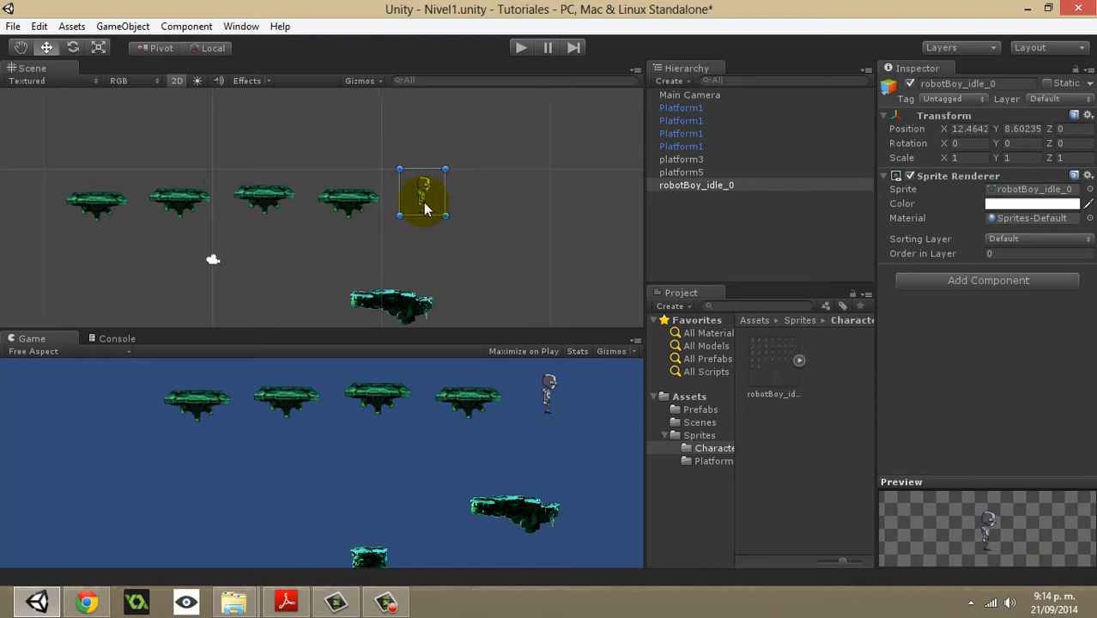
{"action": "middle_click_drag", "start_coordinate": [500, 186], "coordinate": [439, 250]}
{"action": "scroll", "coordinate": [361, 261], "scroll_direction": "up", "scroll_amount": 3}
{"action": "scroll", "coordinate": [361, 260], "scroll_direction": "up", "scroll_amount": 3}
{"action": "scroll", "coordinate": [304, 222], "scroll_direction": "up", "scroll_amount": 5}
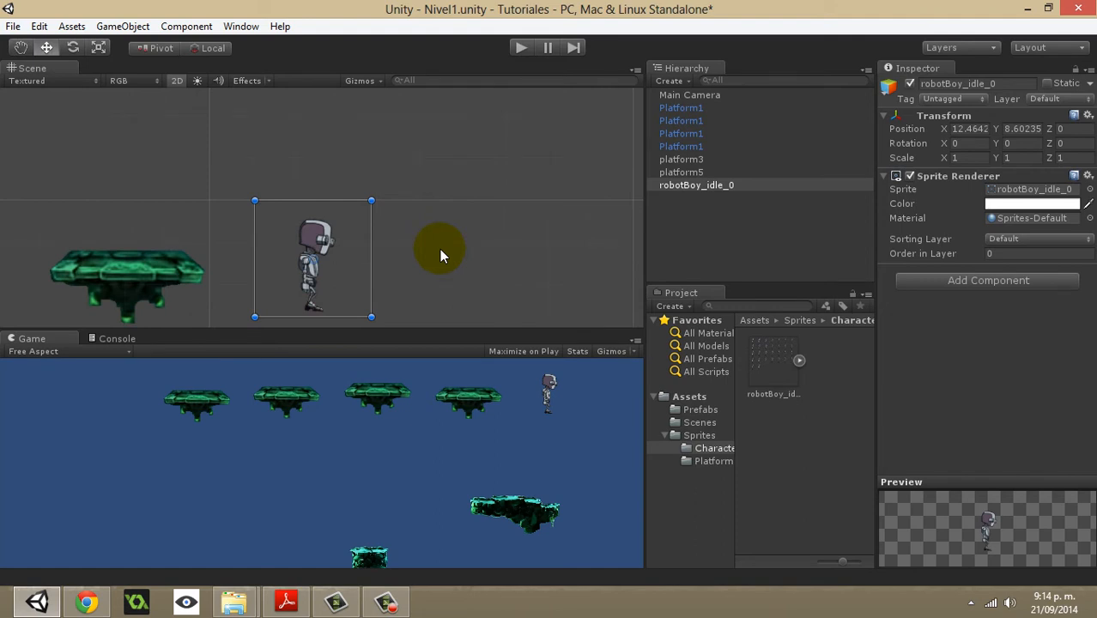
{"action": "key", "text": "Delete"}
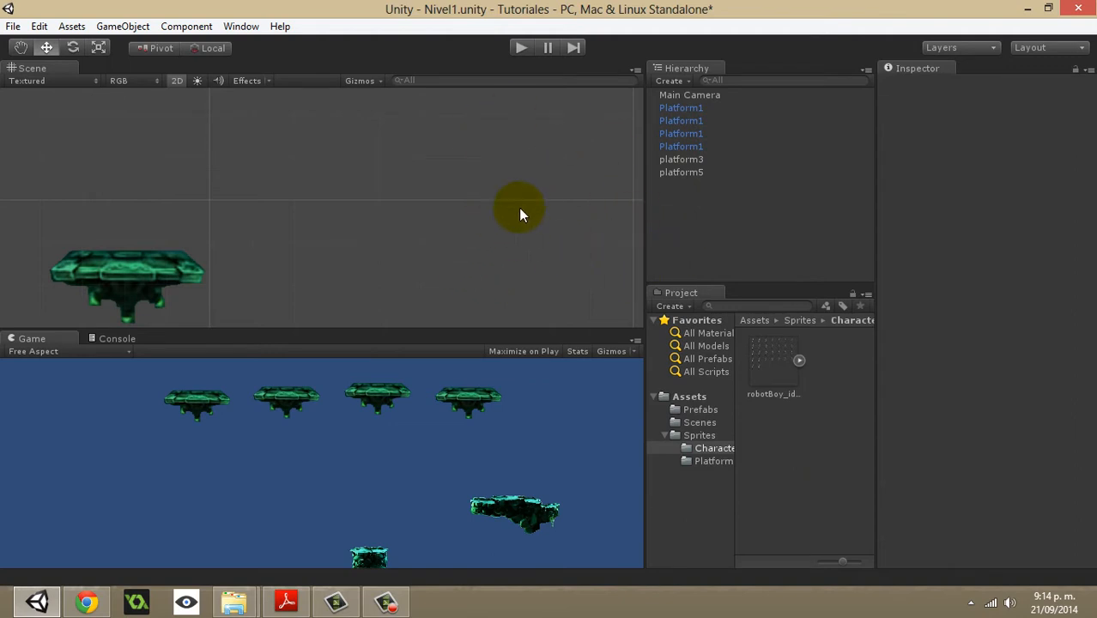
Create an empty game object named Player and move it along the X axis to about 11.93, closer to the platforms.
{"action": "left_click", "coordinate": [120, 26]}
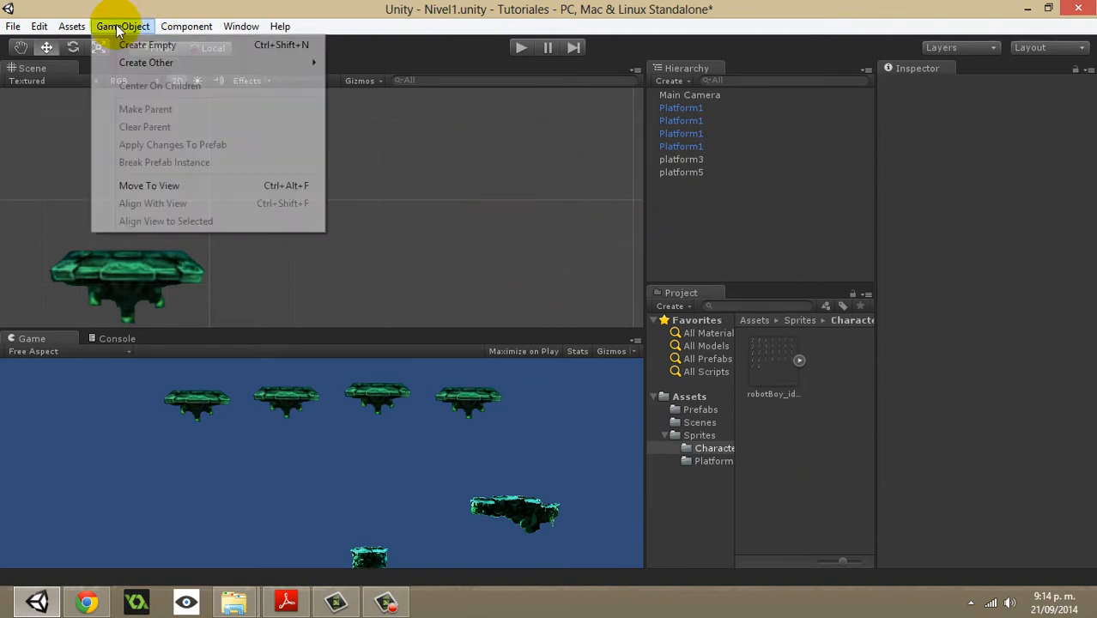
{"action": "left_click", "coordinate": [135, 45]}
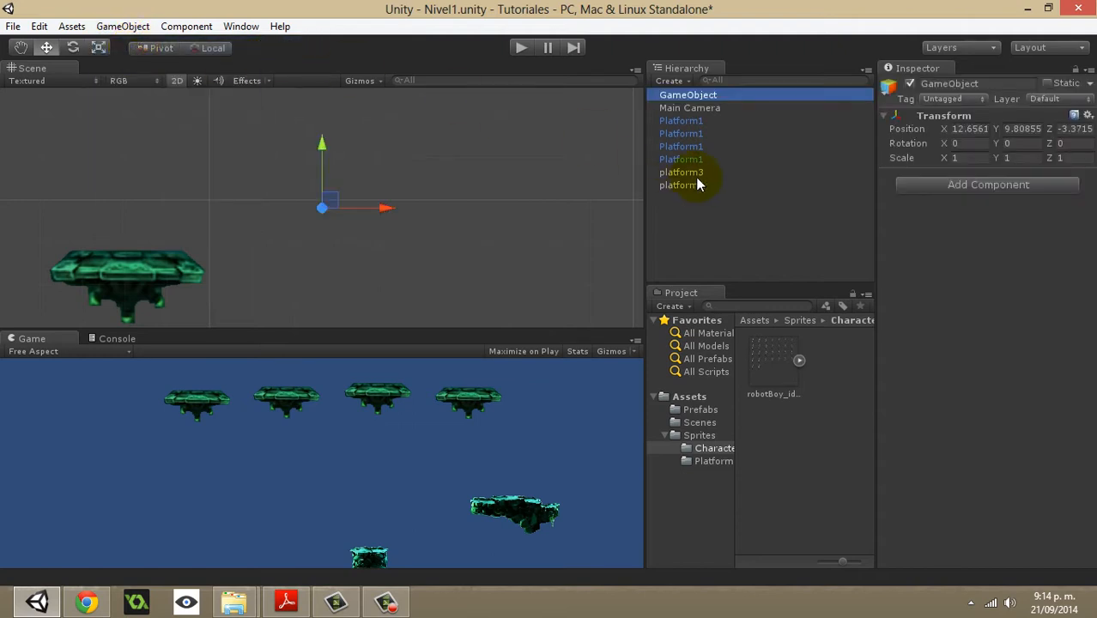
{"action": "left_click", "coordinate": [694, 100]}
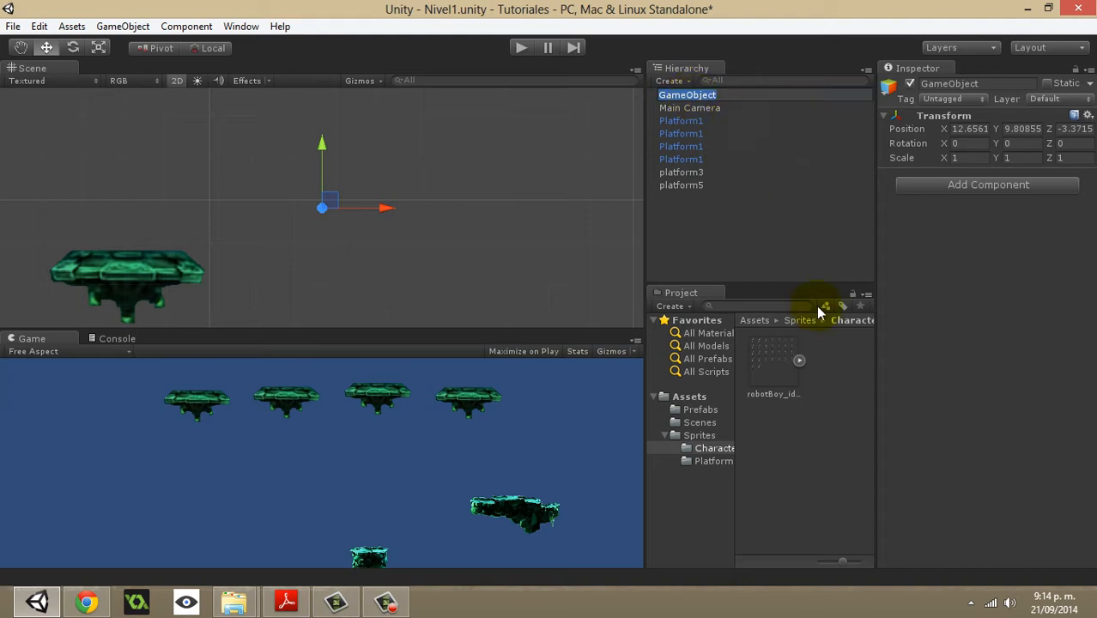
{"action": "type", "text": "Player"}
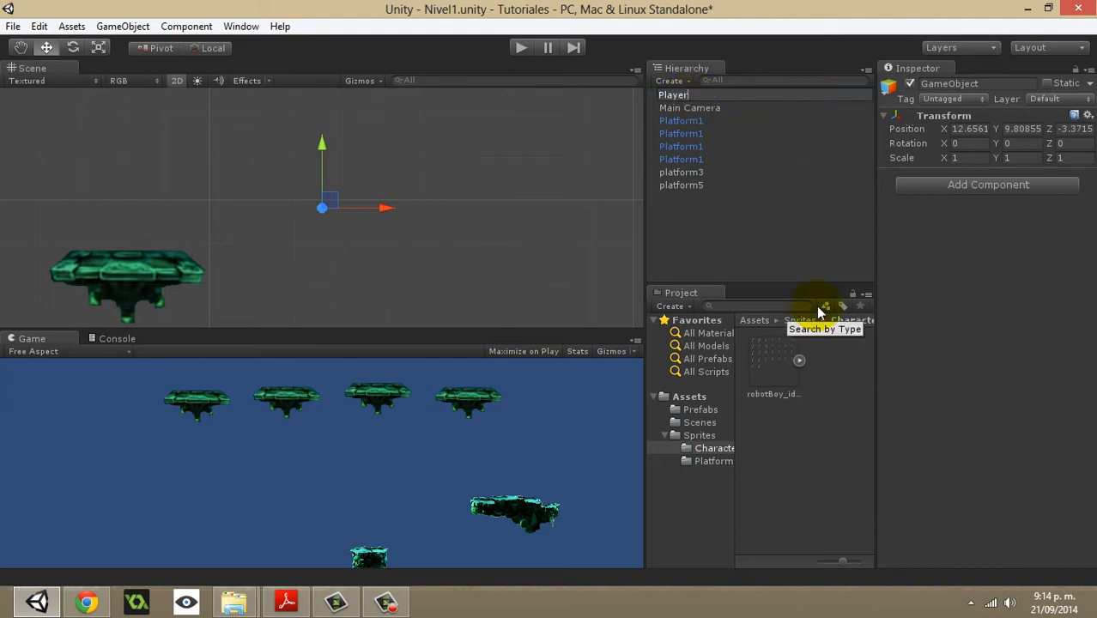
{"action": "key", "text": "Return"}
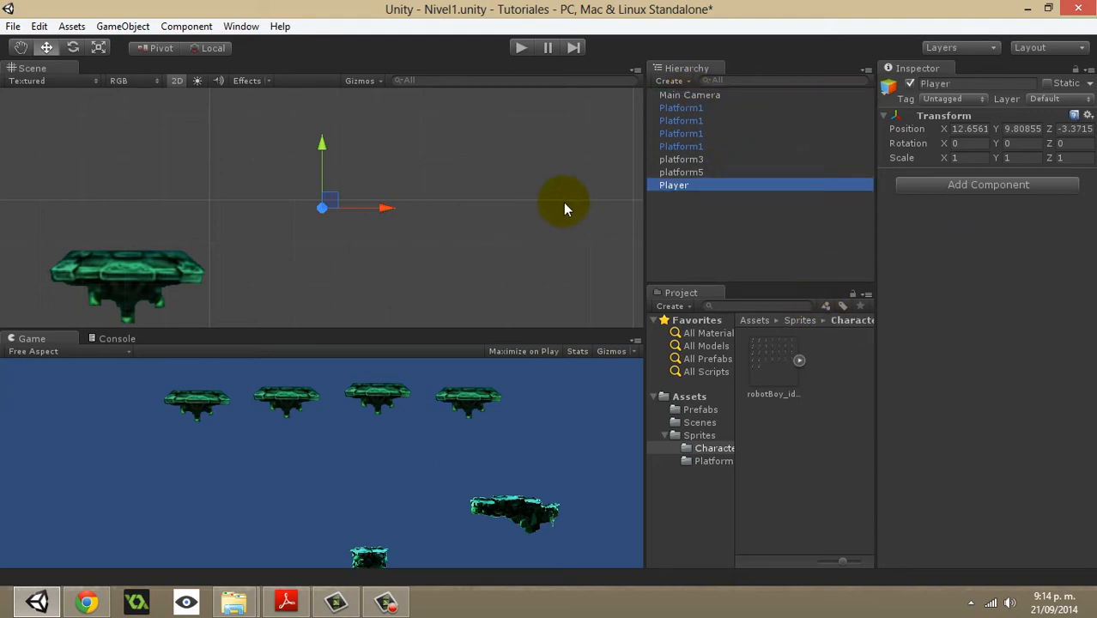
{"action": "left_click_drag", "start_coordinate": [385, 208], "coordinate": [363, 230]}
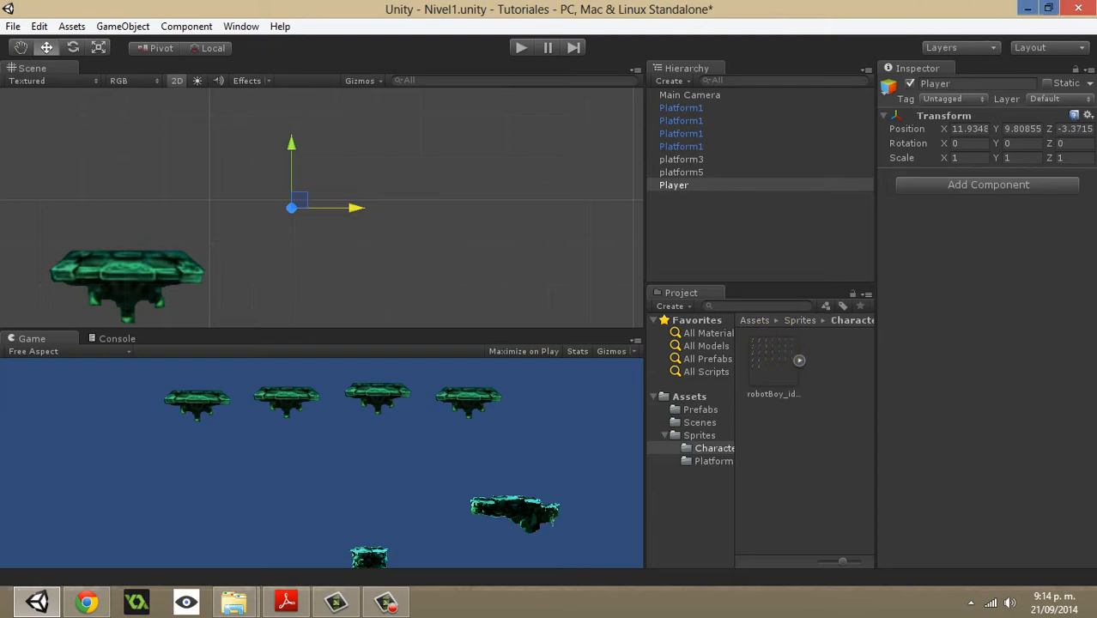
Switch to PowerPoint and start a blank presentation.
{"action": "left_click", "coordinate": [1063, 159]}
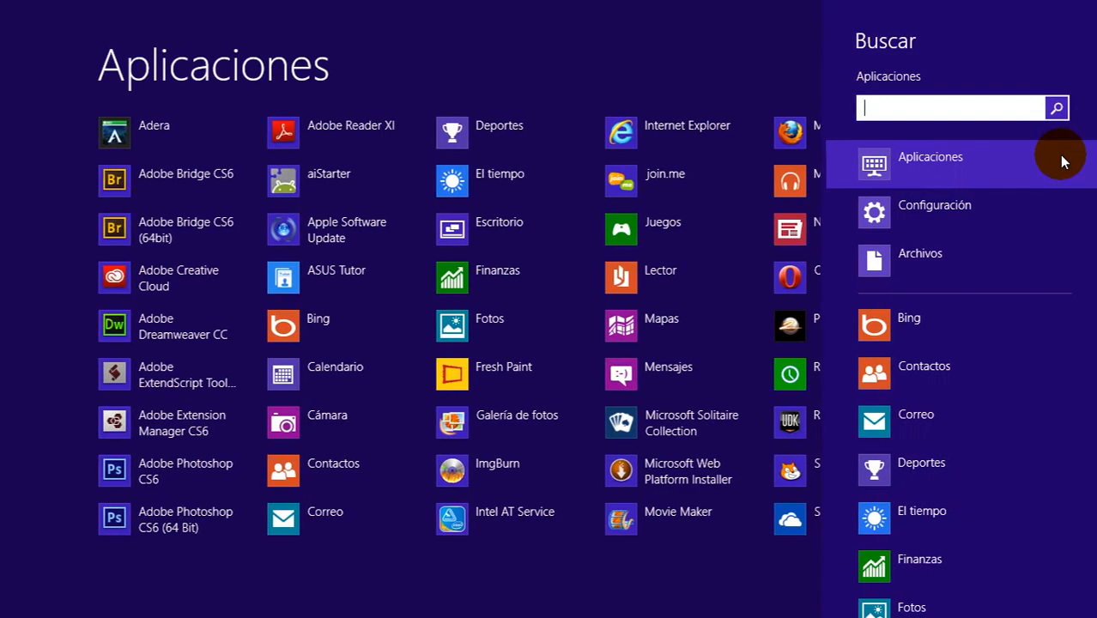
{"action": "type", "text": "power"}
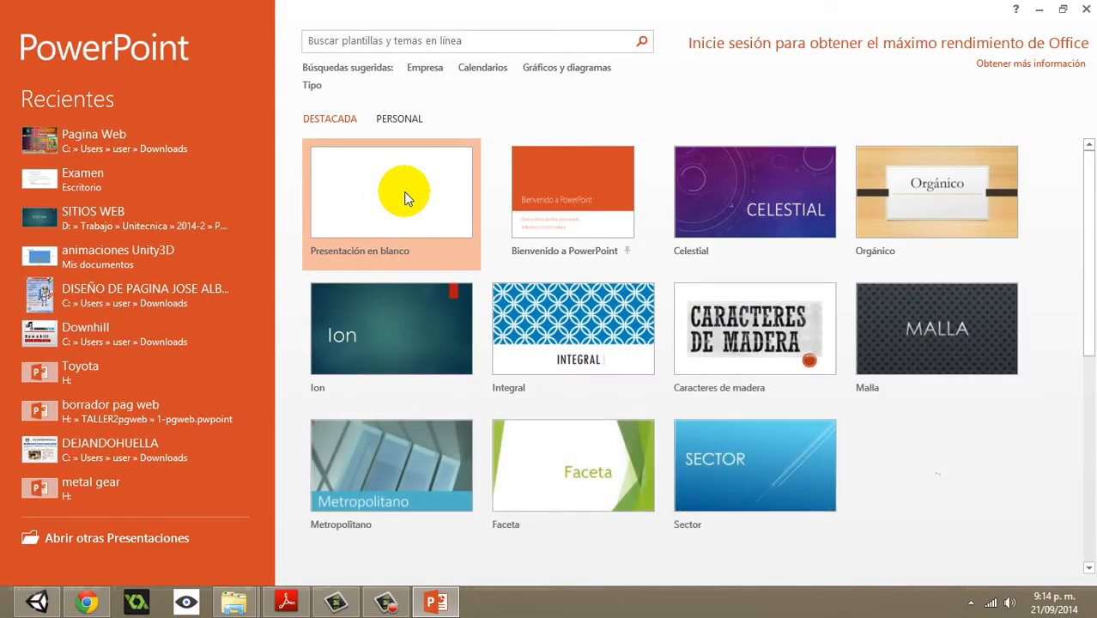
{"action": "left_click", "coordinate": [403, 193]}
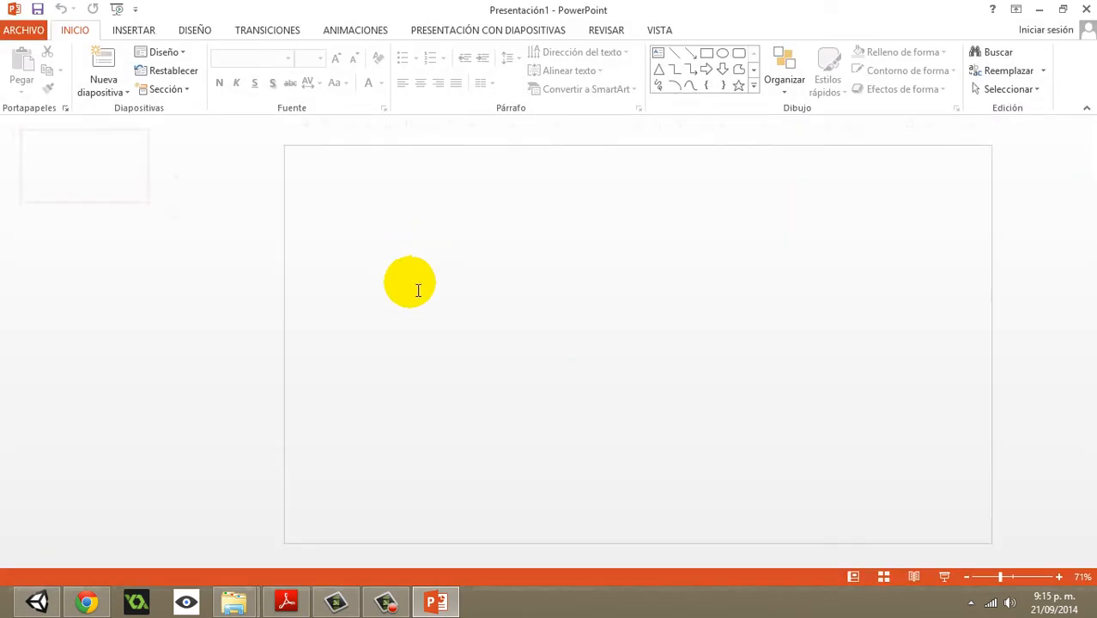
Begin the first slide's title with the text "Sprite Renderer - Renderi".
{"action": "left_click", "coordinate": [588, 215]}
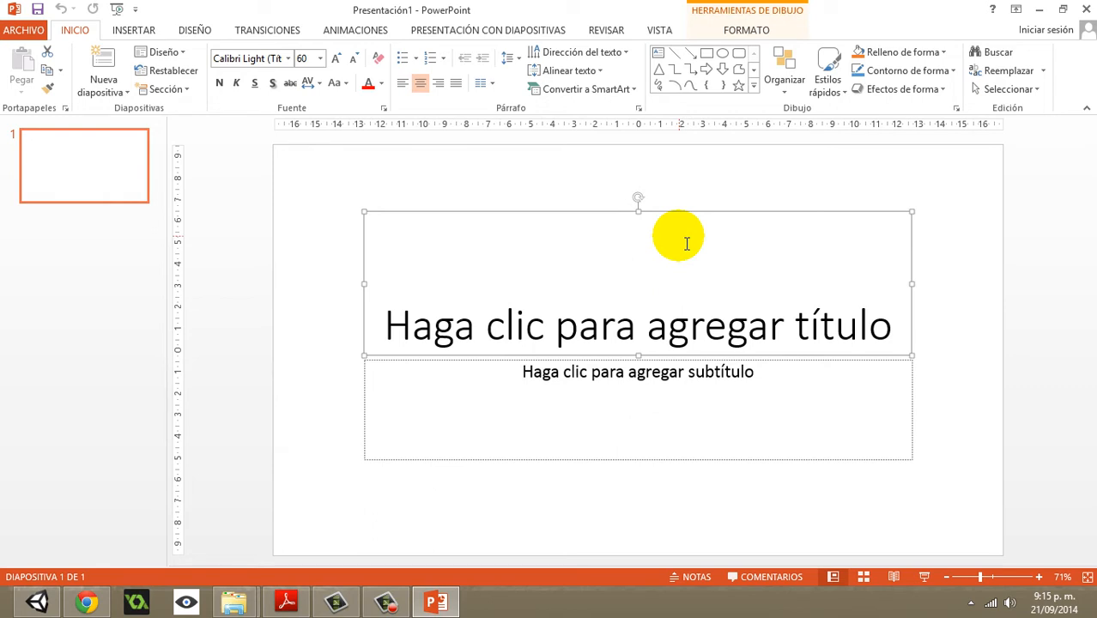
{"action": "left_click", "coordinate": [652, 328]}
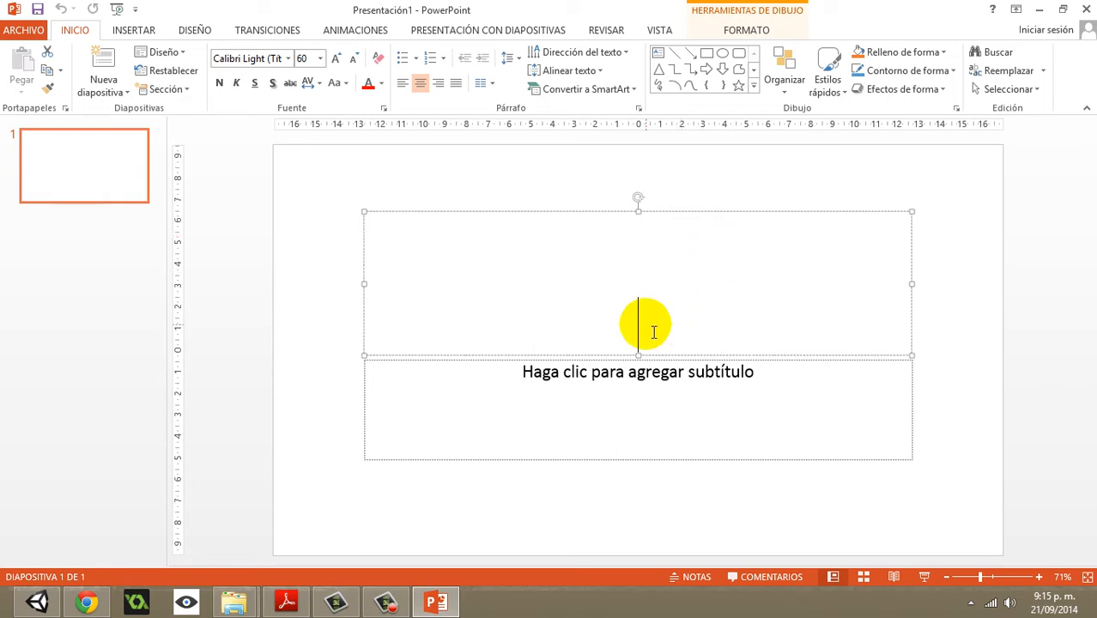
{"action": "type", "text": "Sprit"}
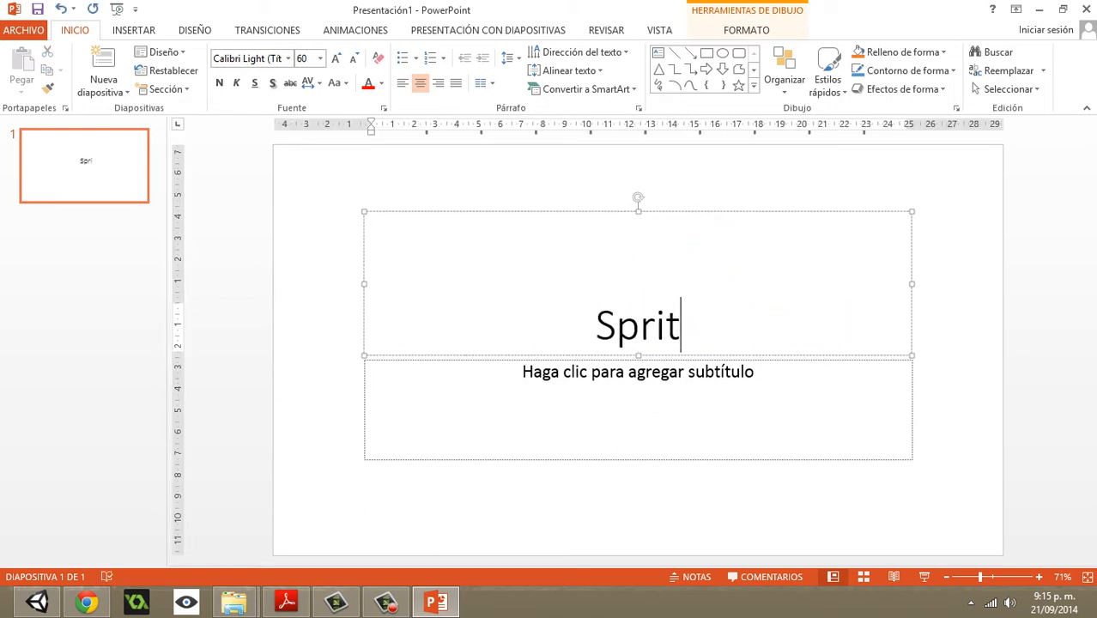
{"action": "type", "text": "e Renderer"}
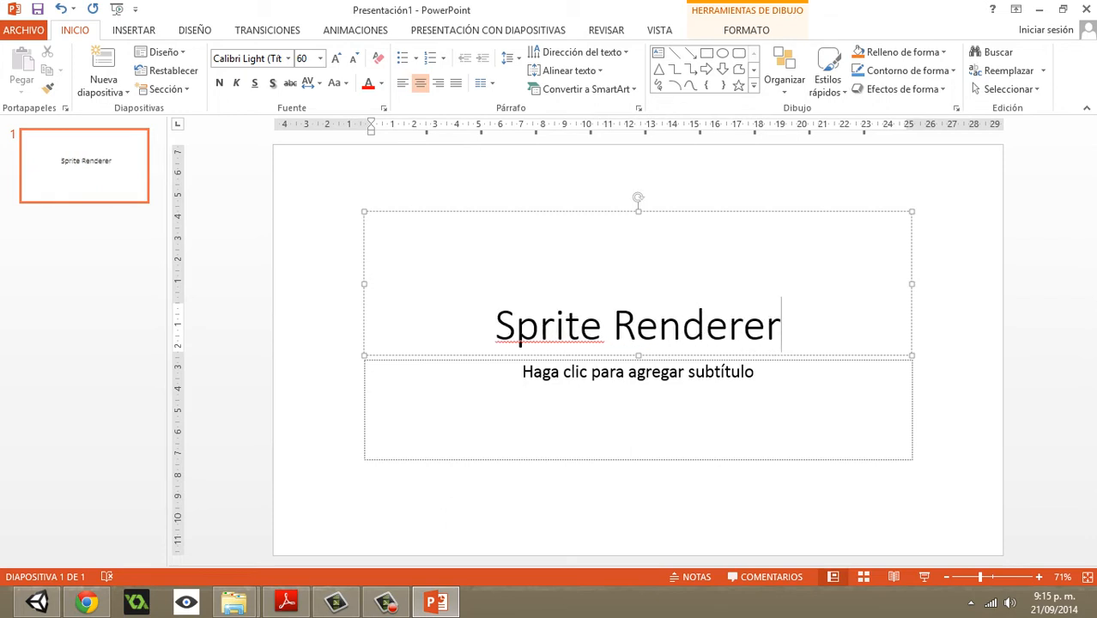
{"action": "type", "text": " - "}
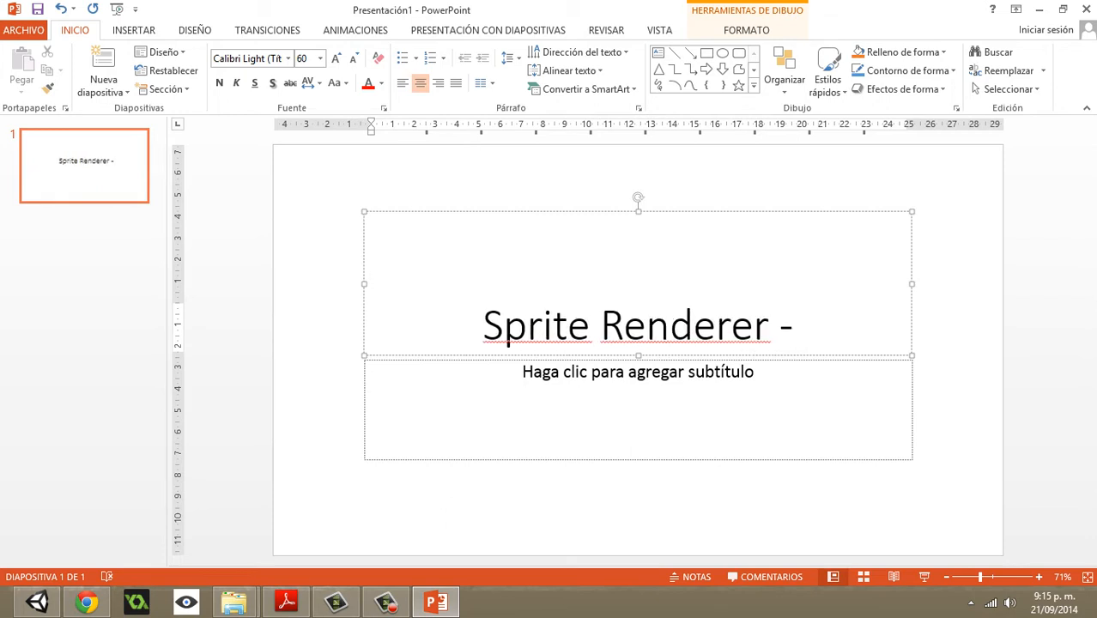
{"action": "type", "text": "Renderi"}
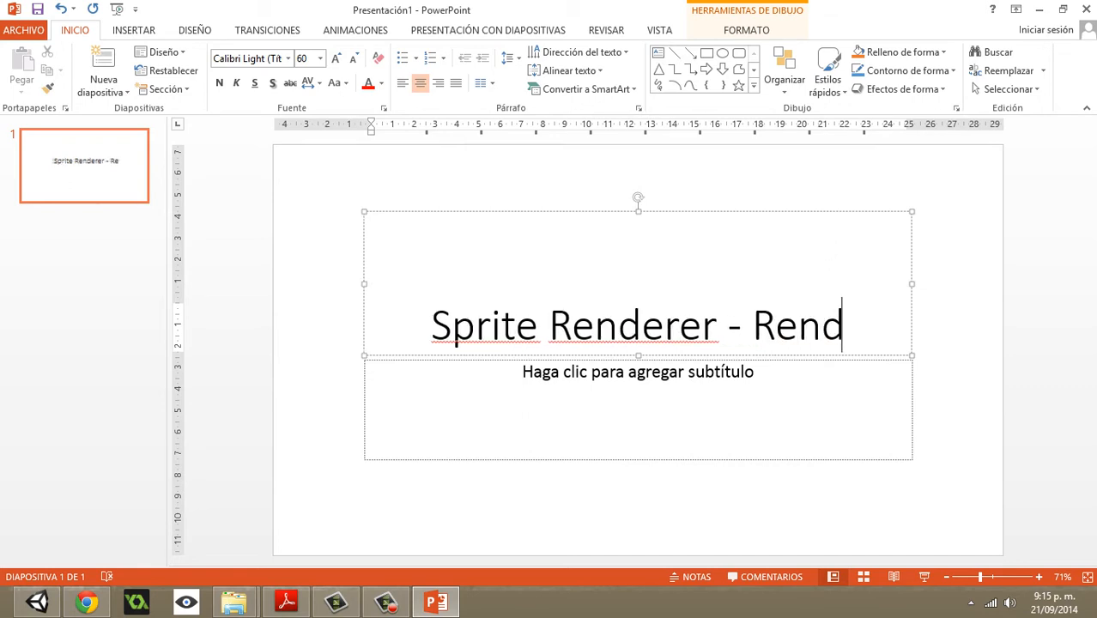
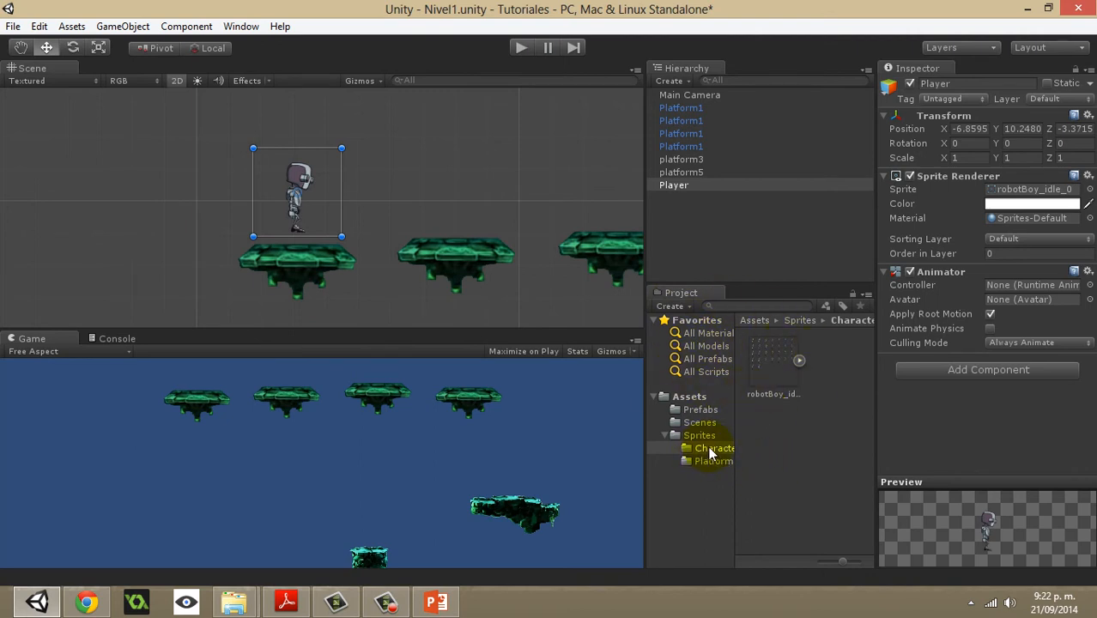
Create an Animator Controller named playerController in the Characters sprites folder.
{"action": "left_click", "coordinate": [672, 306]}
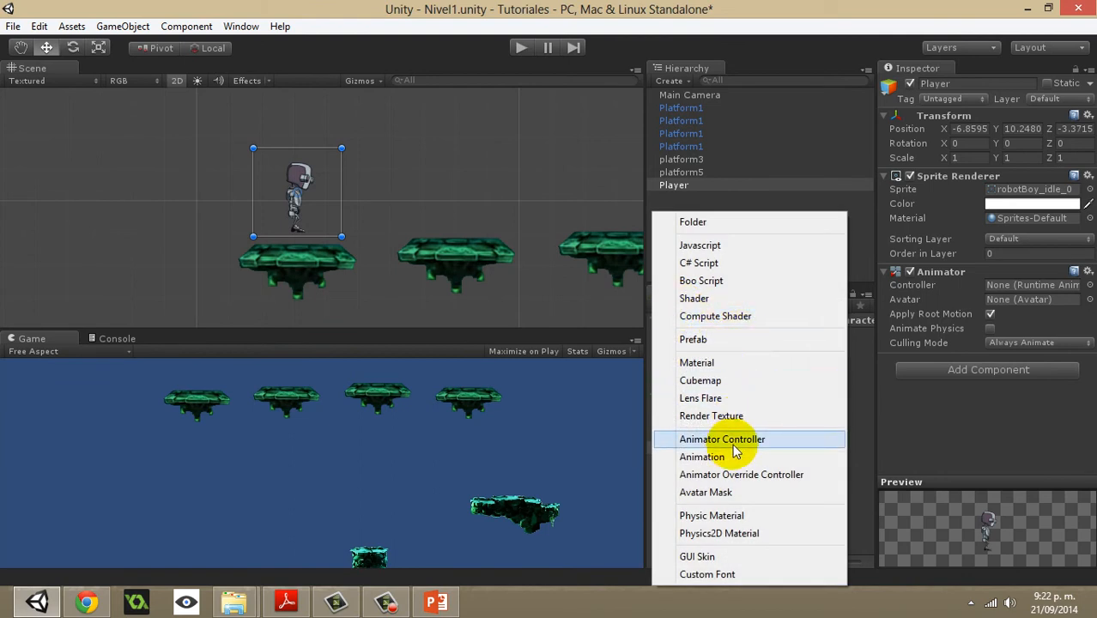
{"action": "left_click", "coordinate": [749, 440]}
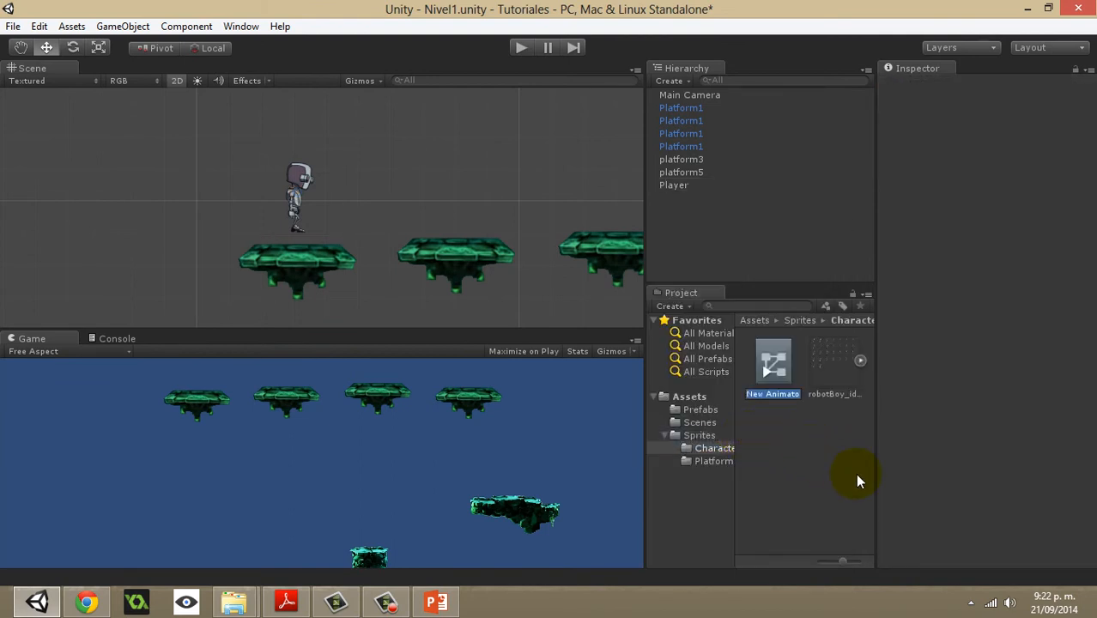
{"action": "type", "text": "PL"}
{"action": "key", "text": "BackSpace"}
{"action": "key", "text": "BackSpace"}
{"action": "type", "text": "play"}
{"action": "type", "text": "erControll"}
{"action": "type", "text": "er"}
{"action": "left_click", "coordinate": [858, 478]}
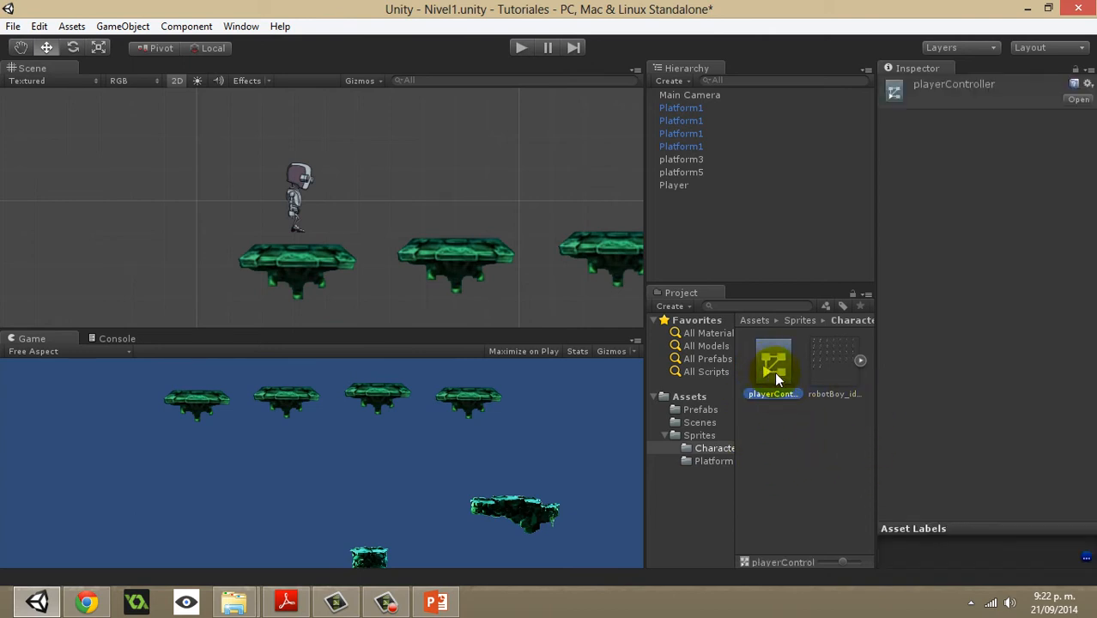
Assign playerController as the controller of the Player's Animator component, then clear the selection.
{"action": "left_click", "coordinate": [675, 187]}
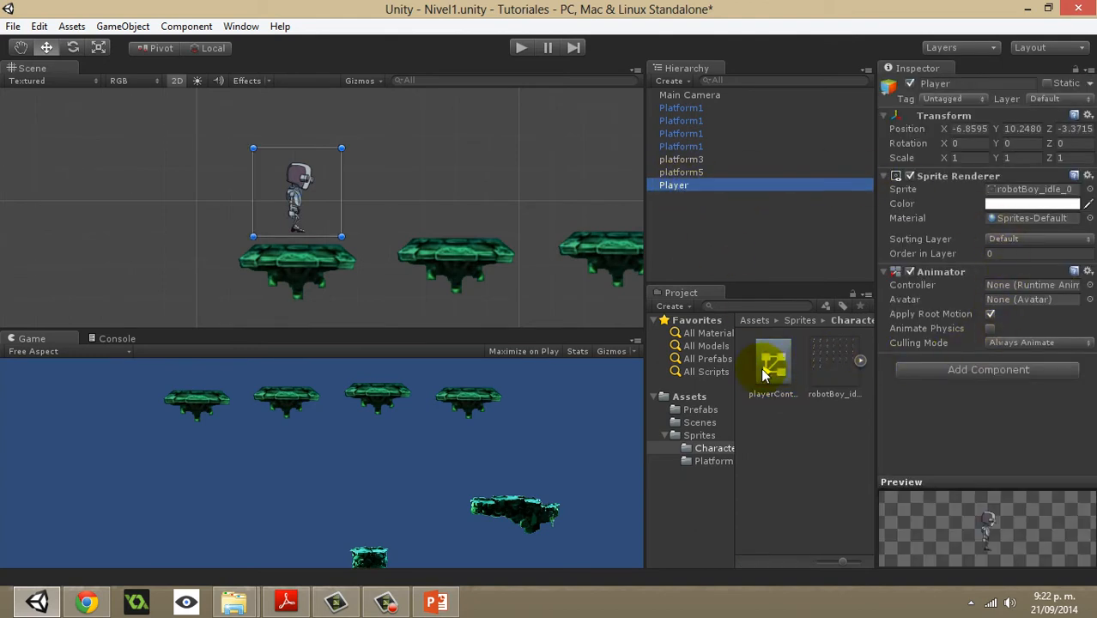
{"action": "left_click_drag", "start_coordinate": [764, 376], "coordinate": [1003, 285]}
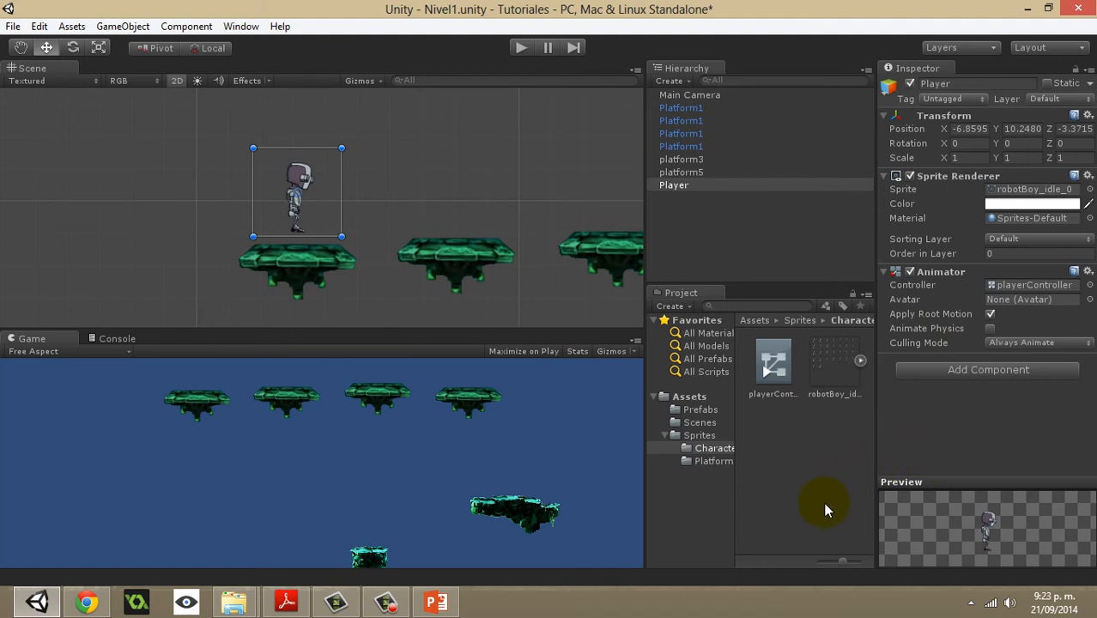
{"action": "left_click", "coordinate": [793, 464]}
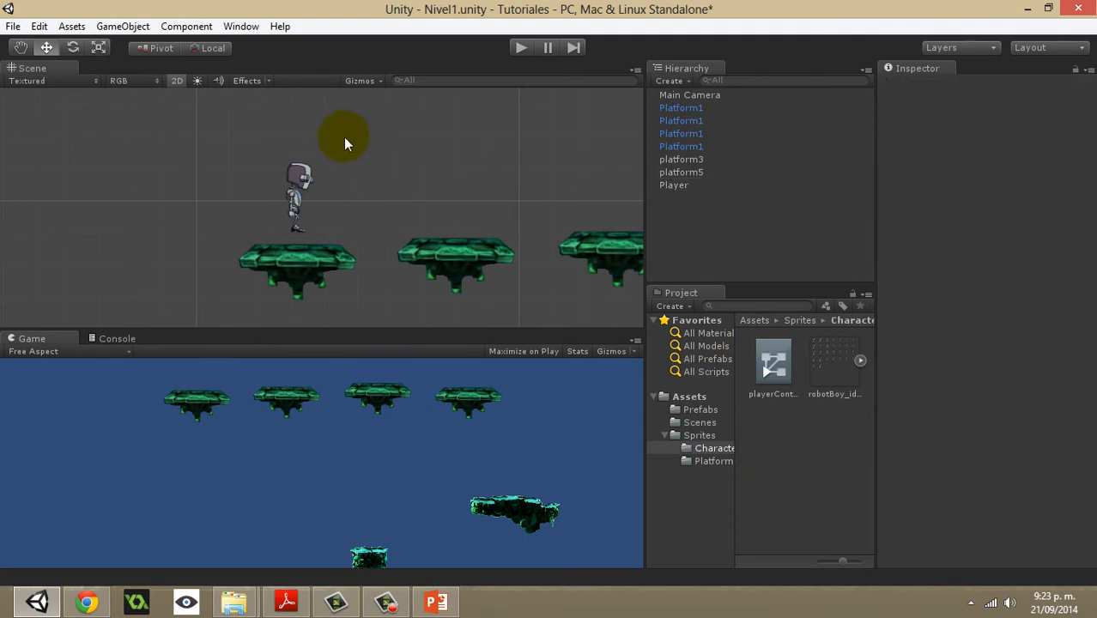
Open the Animator window for the Player and compare its graph with the Idle, Jump and Run diagram in PowerPoint.
{"action": "left_click", "coordinate": [239, 26]}
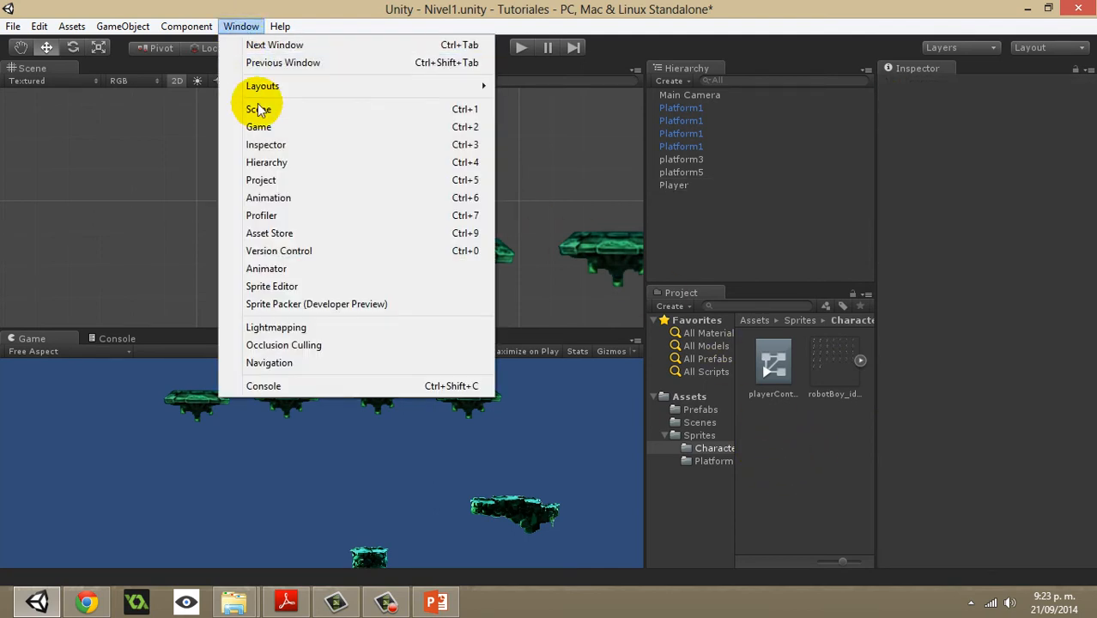
{"action": "left_click", "coordinate": [281, 270]}
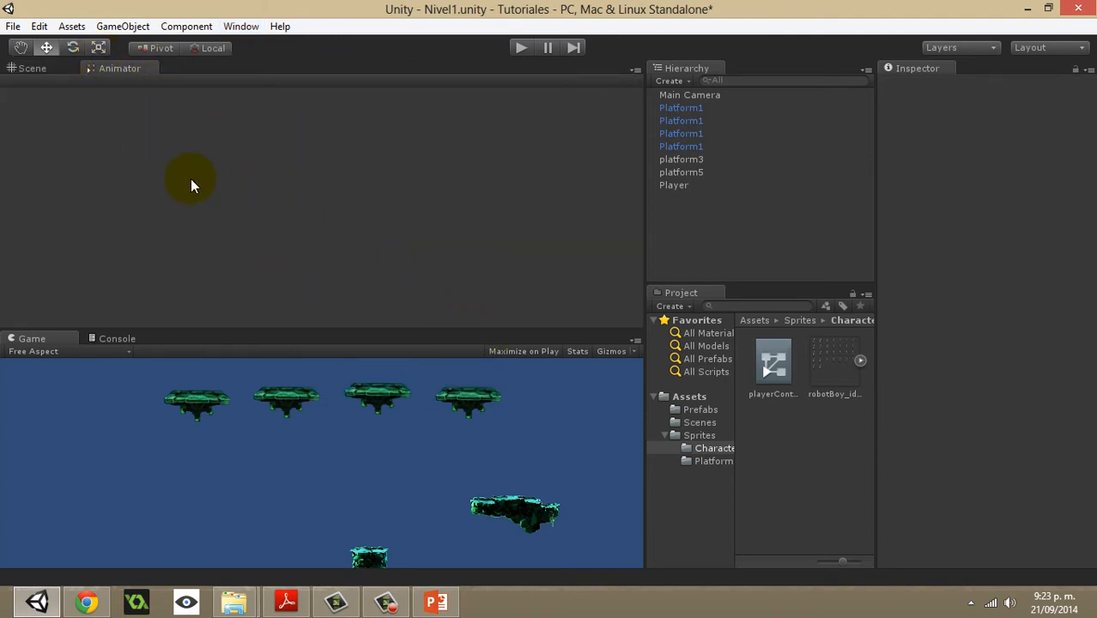
{"action": "left_click", "coordinate": [695, 187]}
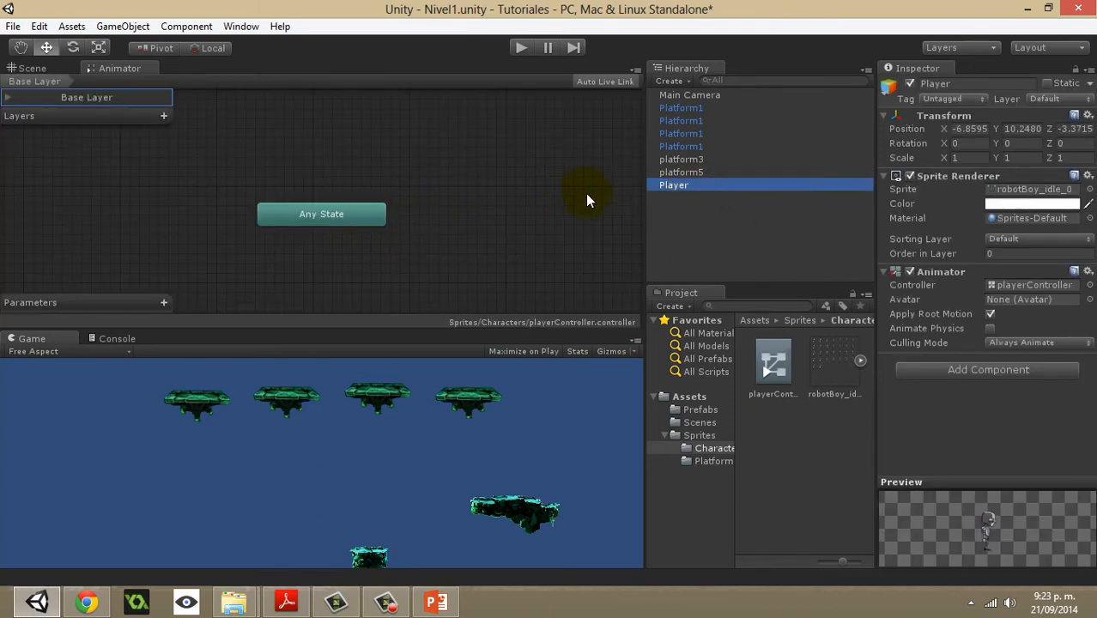
{"action": "left_click", "coordinate": [439, 174]}
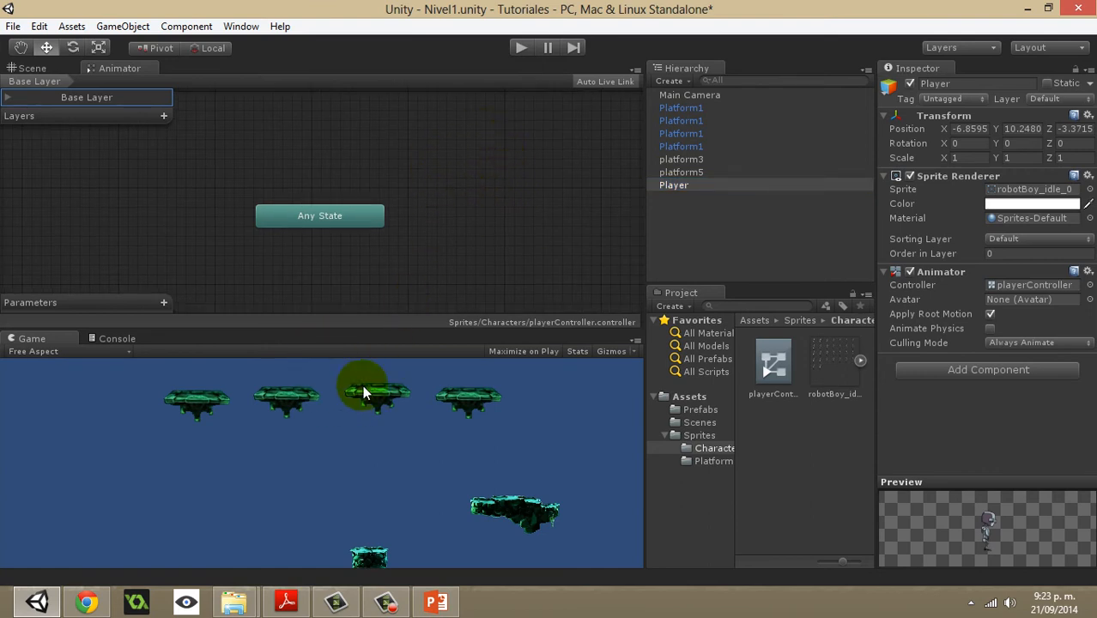
{"action": "left_click", "coordinate": [436, 602]}
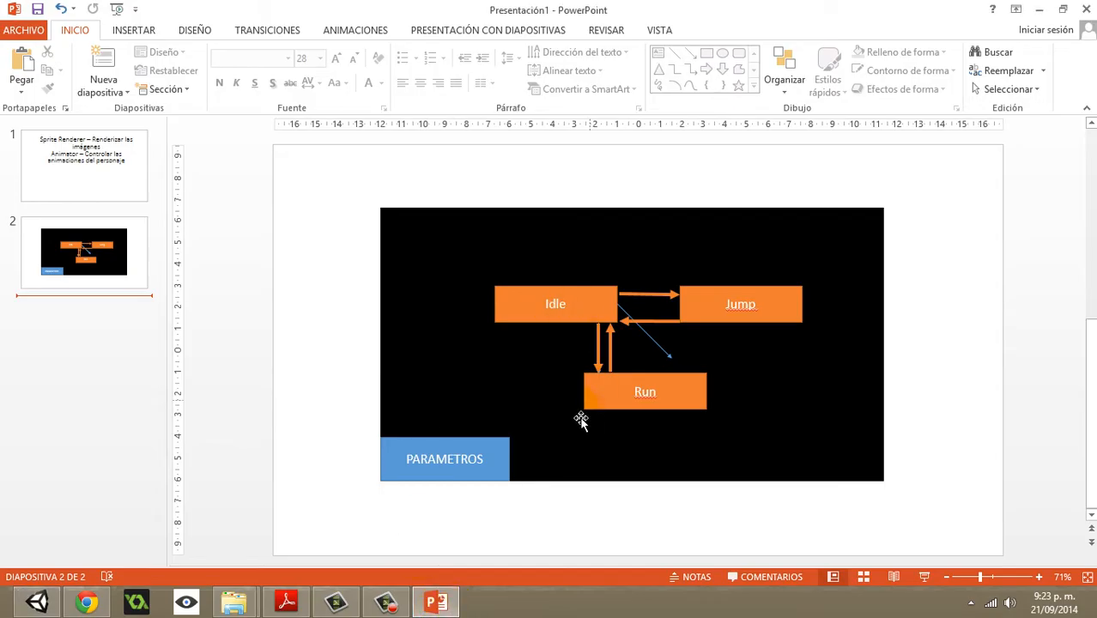
{"action": "left_click", "coordinate": [434, 601]}
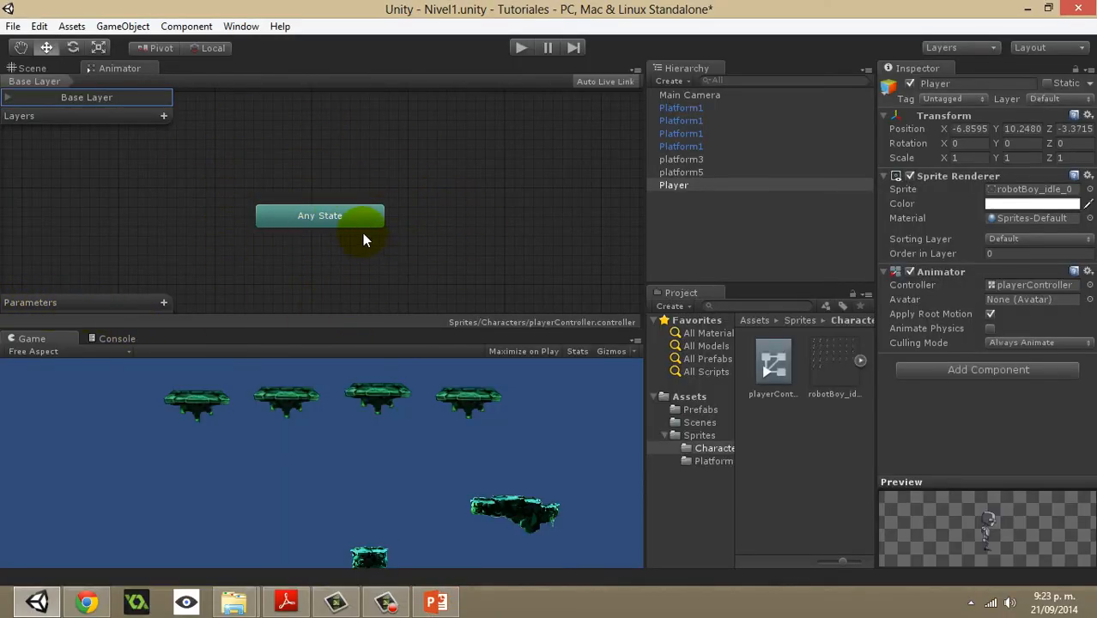
Move the Any State node to the left side of the Base Layer graph, between the Layers and Parameters lists, and deselect it.
{"action": "scroll", "coordinate": [388, 210], "scroll_direction": "down", "scroll_amount": 1}
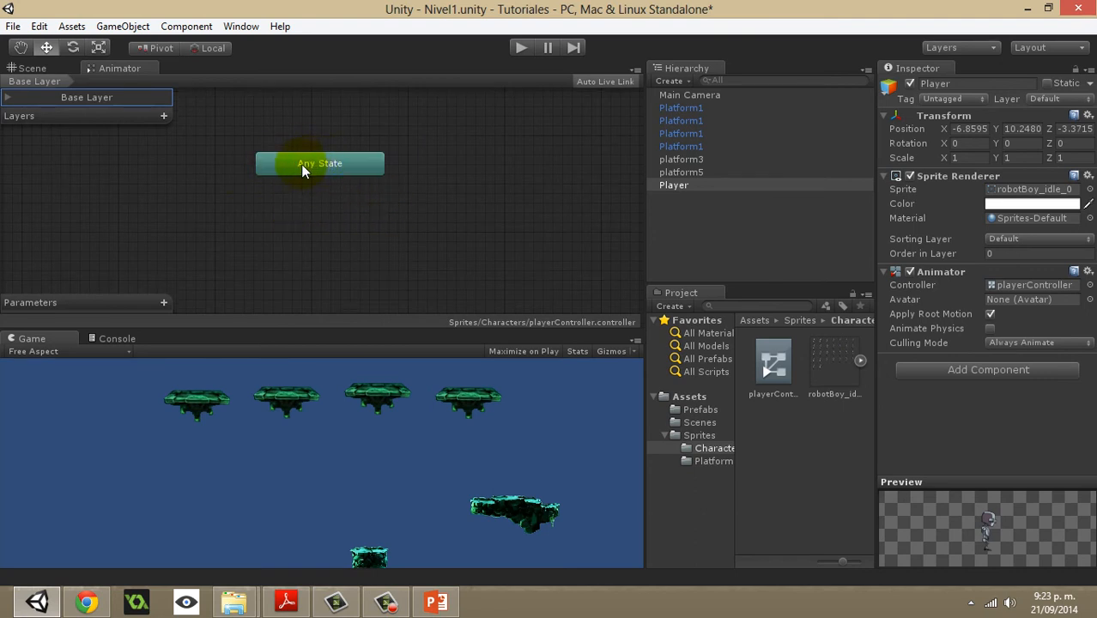
{"action": "left_click_drag", "start_coordinate": [300, 165], "coordinate": [216, 191]}
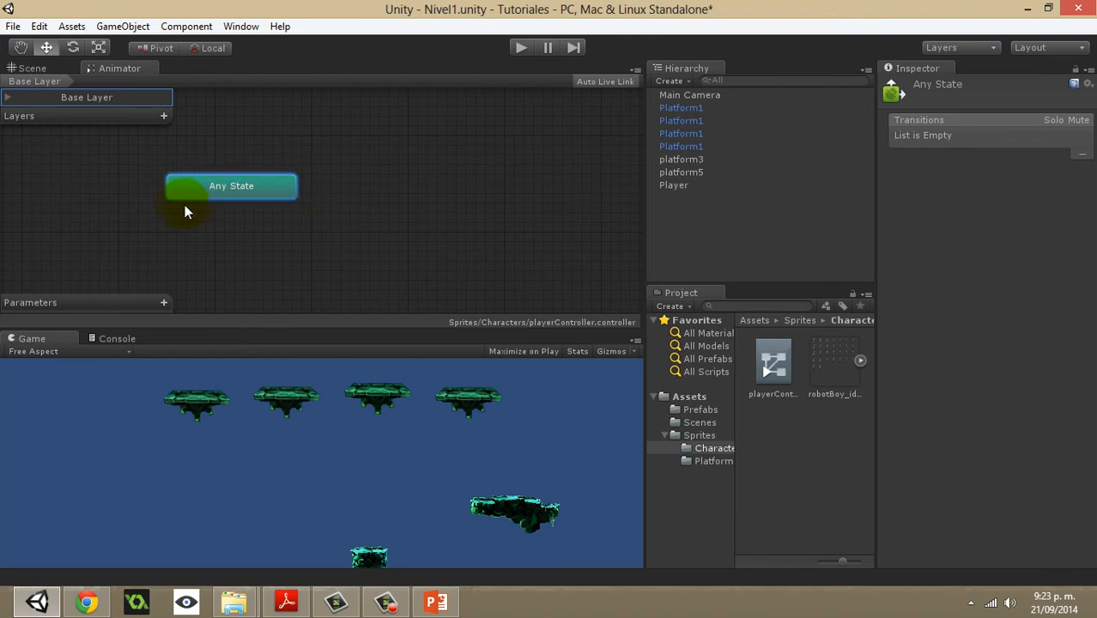
{"action": "left_click", "coordinate": [309, 227]}
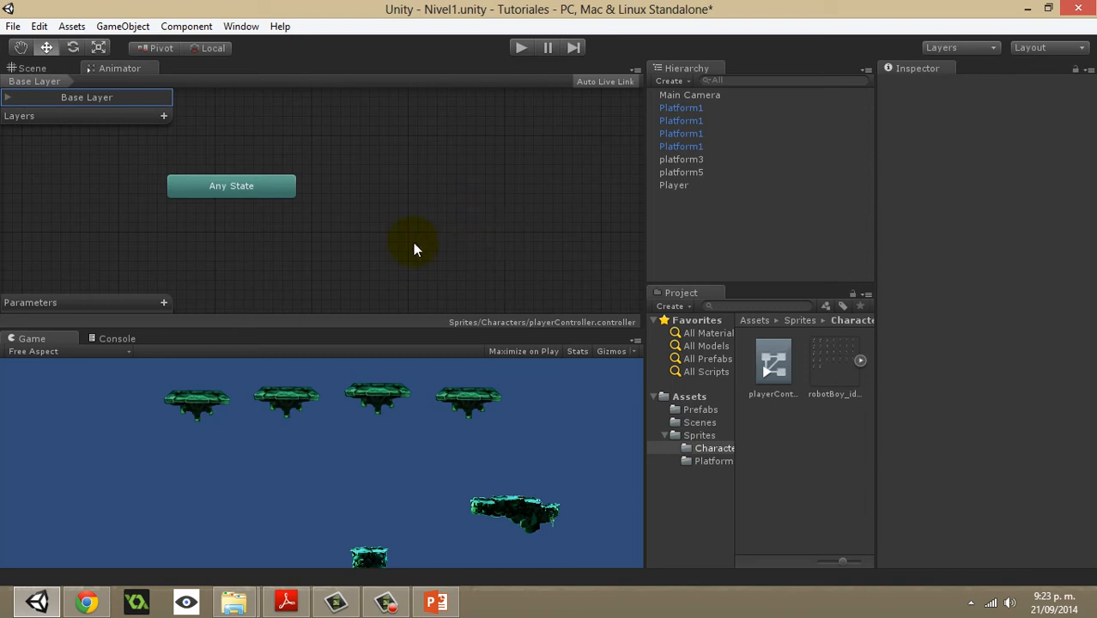
{"action": "left_click_drag", "start_coordinate": [258, 198], "coordinate": [121, 200]}
{"action": "scroll", "coordinate": [278, 176], "scroll_direction": "down", "scroll_amount": 1}
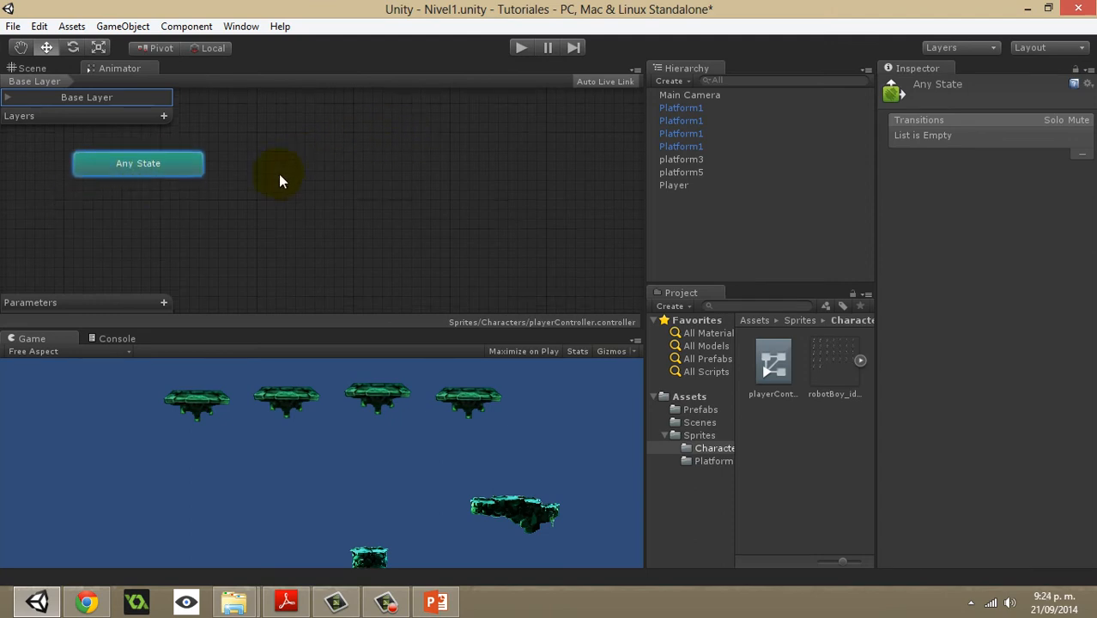
{"action": "scroll", "coordinate": [278, 177], "scroll_direction": "up", "scroll_amount": 3}
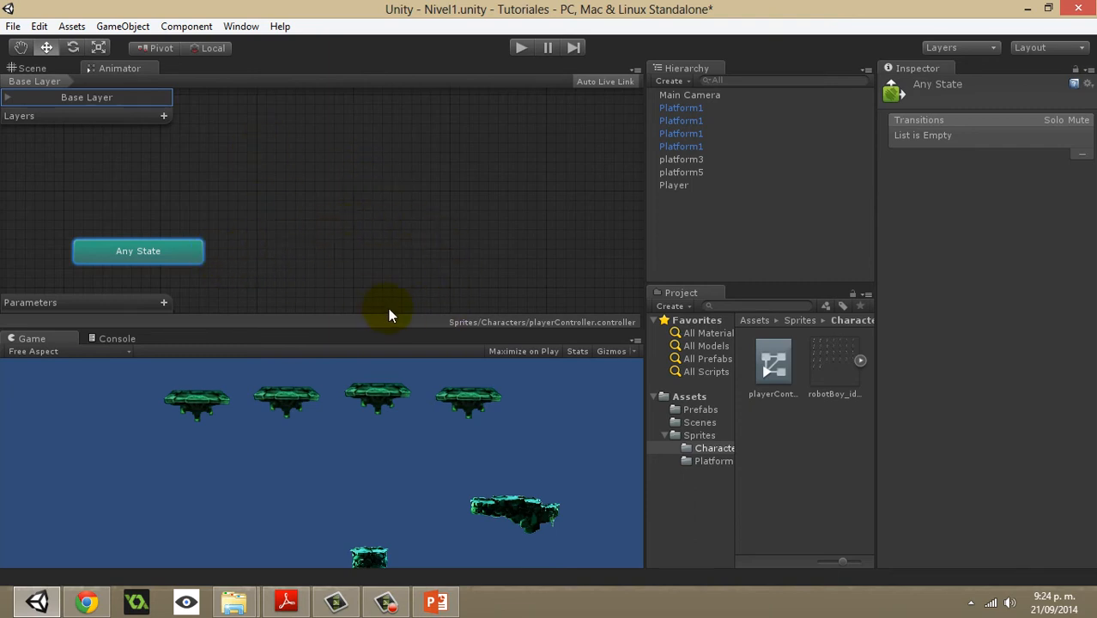
{"action": "scroll", "coordinate": [344, 256], "scroll_direction": "down", "scroll_amount": 3}
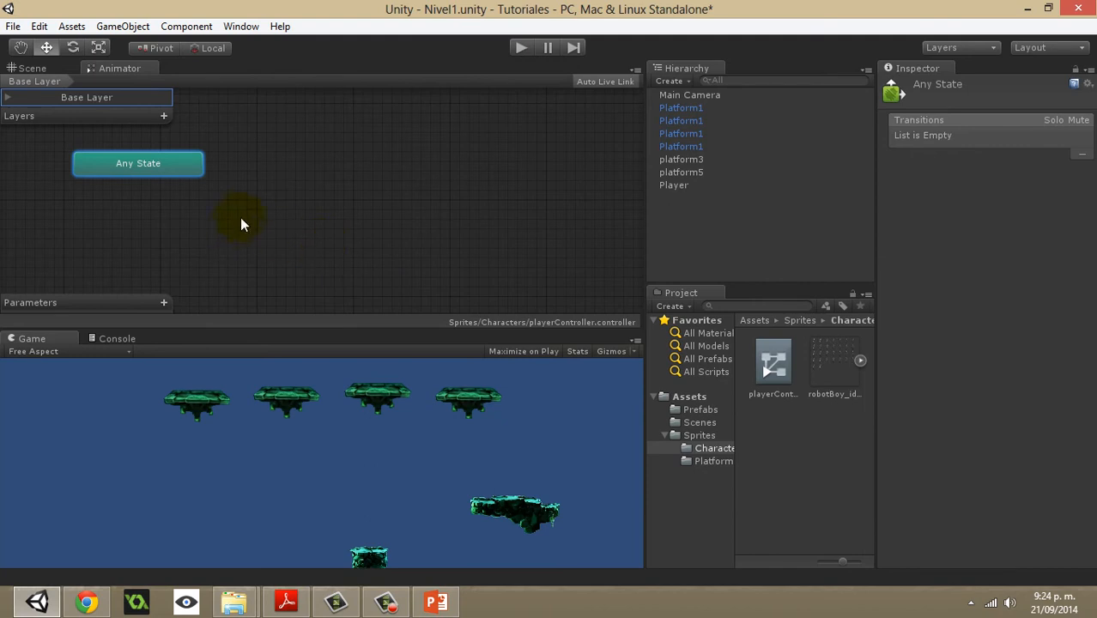
{"action": "left_click_drag", "start_coordinate": [142, 166], "coordinate": [153, 202]}
{"action": "left_click", "coordinate": [225, 170]}
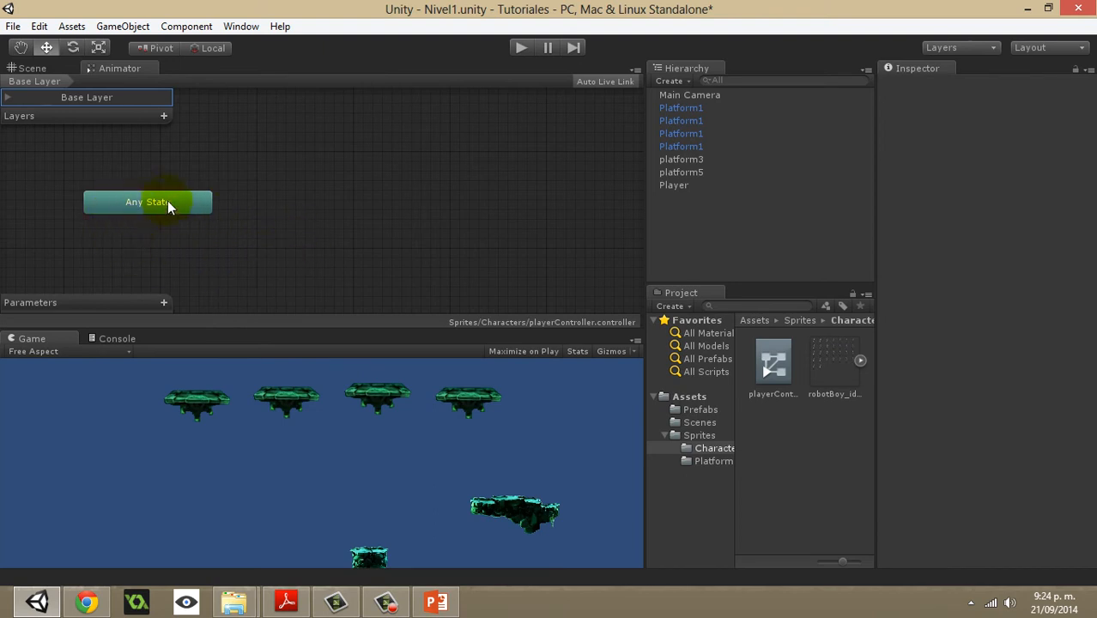
Nudge the Any State node slightly up and to the left in the Base Layer graph and deselect it.
{"action": "mouse_move", "coordinate": [167, 201]}
{"action": "left_mouse_down"}
{"action": "mouse_move", "coordinate": [169, 215]}
{"action": "mouse_move", "coordinate": [184, 212]}
{"action": "mouse_move", "coordinate": [158, 206]}
{"action": "mouse_move", "coordinate": [175, 204]}
{"action": "mouse_move", "coordinate": [172, 184]}
{"action": "mouse_move", "coordinate": [168, 195]}
{"action": "left_mouse_up"}
{"action": "left_click", "coordinate": [269, 196]}
{"action": "left_click", "coordinate": [318, 189]}
{"action": "left_click", "coordinate": [183, 182]}
{"action": "left_click", "coordinate": [333, 192]}
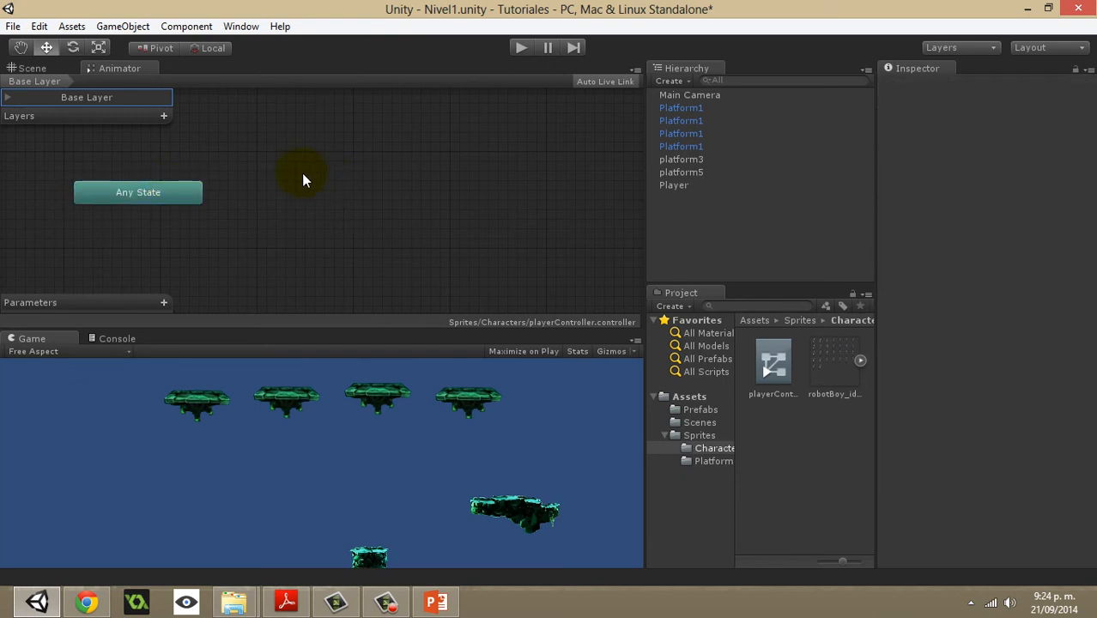
Open the Animation window and dock it beside the Console, below the Animator graph.
{"action": "left_click", "coordinate": [240, 27]}
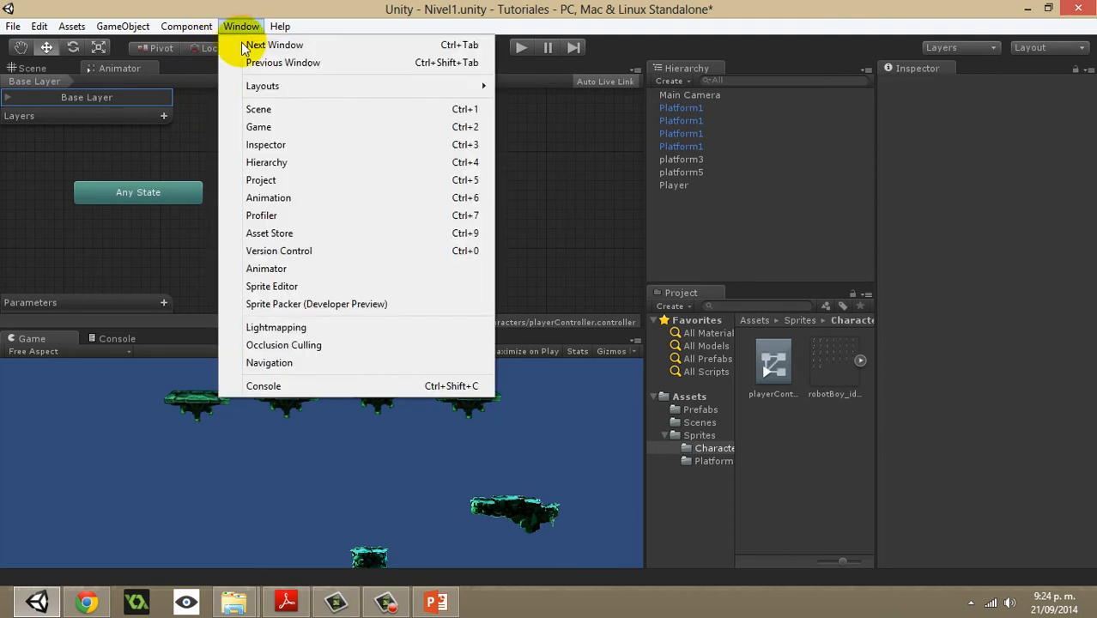
{"action": "left_click", "coordinate": [271, 199]}
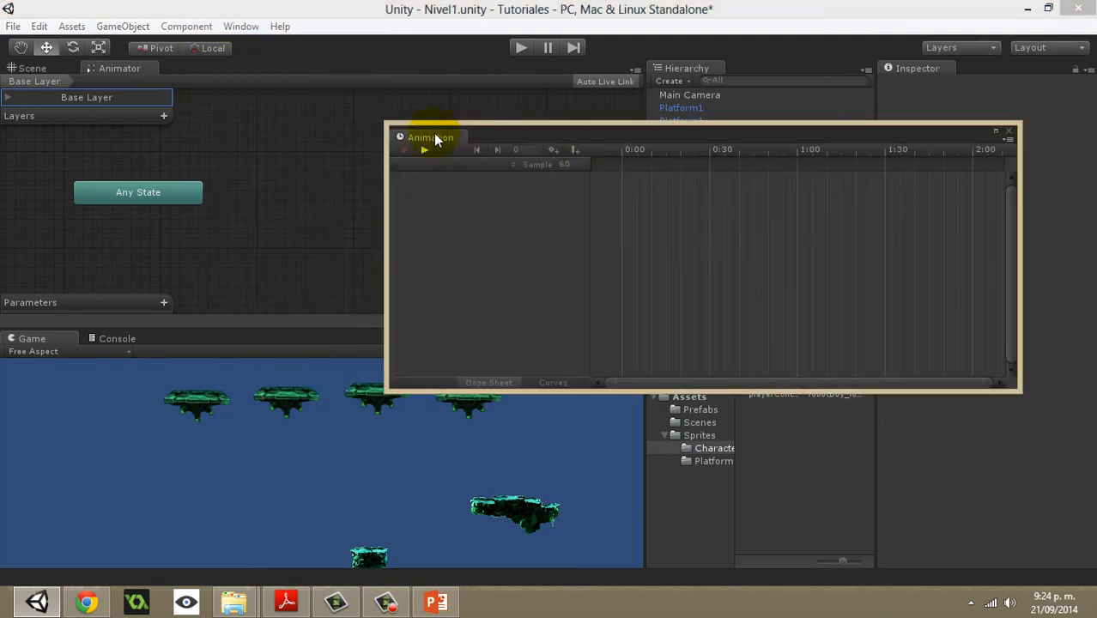
{"action": "left_click_drag", "start_coordinate": [436, 140], "coordinate": [171, 341]}
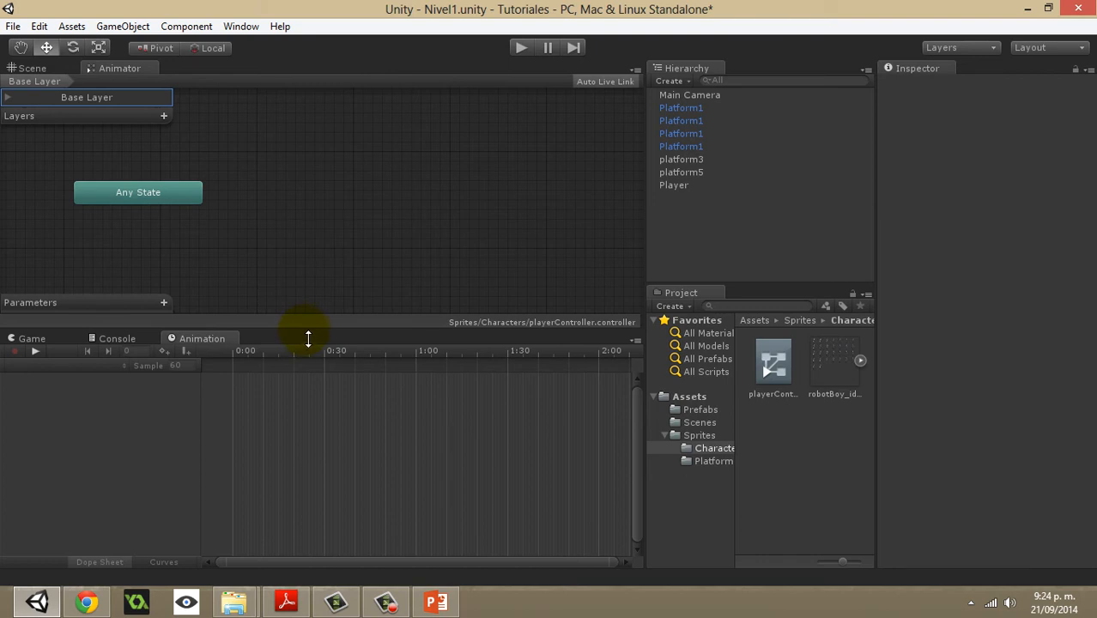
{"action": "mouse_move", "coordinate": [308, 338]}
{"action": "left_mouse_down"}
{"action": "mouse_move", "coordinate": [300, 358]}
{"action": "mouse_move", "coordinate": [310, 337]}
{"action": "left_mouse_up"}
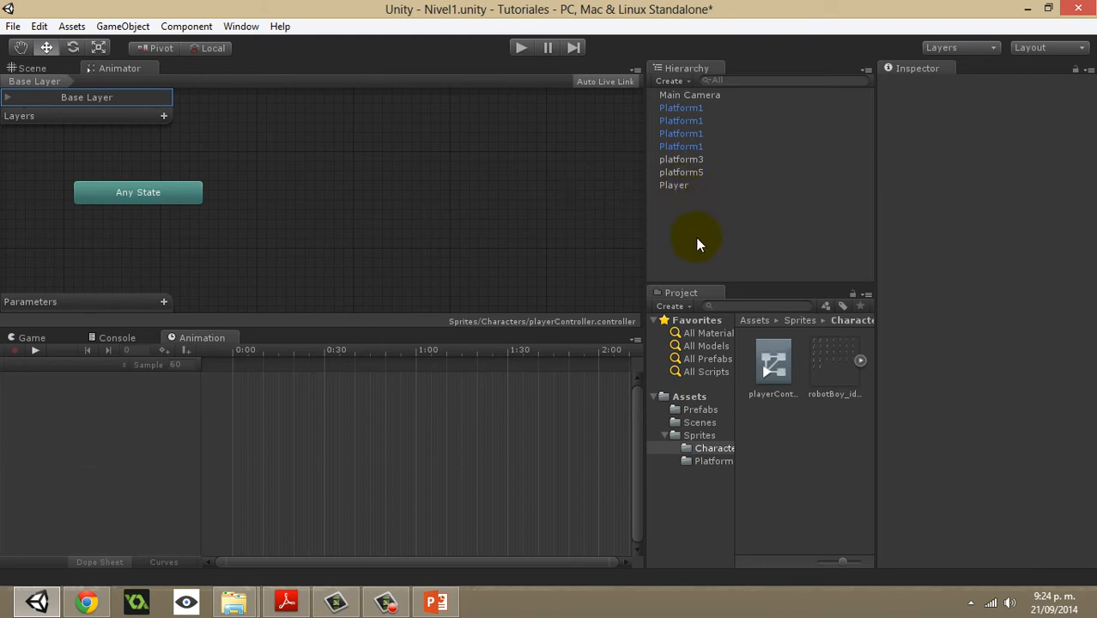
Add all 30 sliced robotBoy_idle sprites to the Player's animation timeline to start a new animation clip.
{"action": "left_click", "coordinate": [687, 185]}
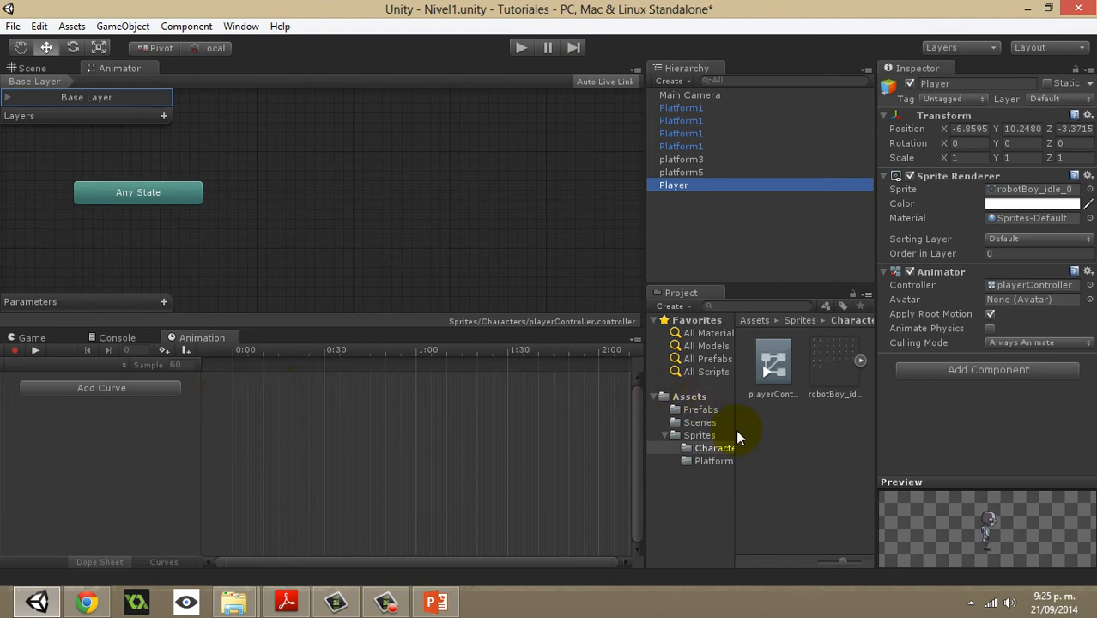
{"action": "left_click", "coordinate": [860, 364]}
{"action": "scroll", "coordinate": [833, 434], "scroll_direction": "down", "scroll_amount": 3}
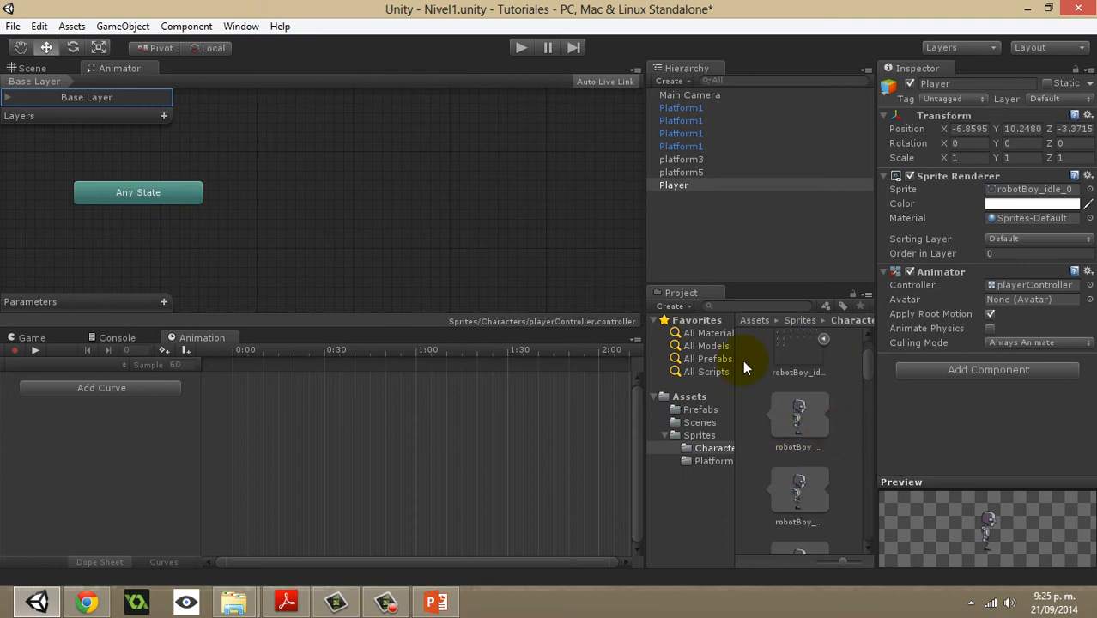
{"action": "left_click", "coordinate": [801, 408]}
{"action": "left_click_drag", "start_coordinate": [867, 364], "coordinate": [859, 545]}
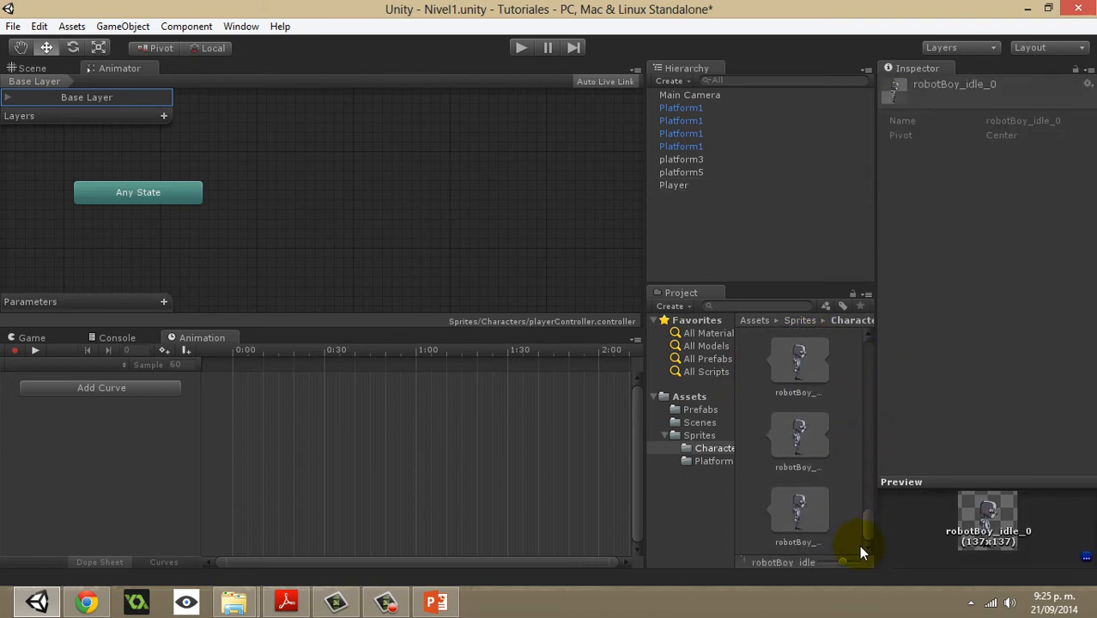
{"action": "left_click", "coordinate": [797, 511], "text": "shift"}
{"action": "left_click_drag", "start_coordinate": [864, 522], "coordinate": [878, 364]}
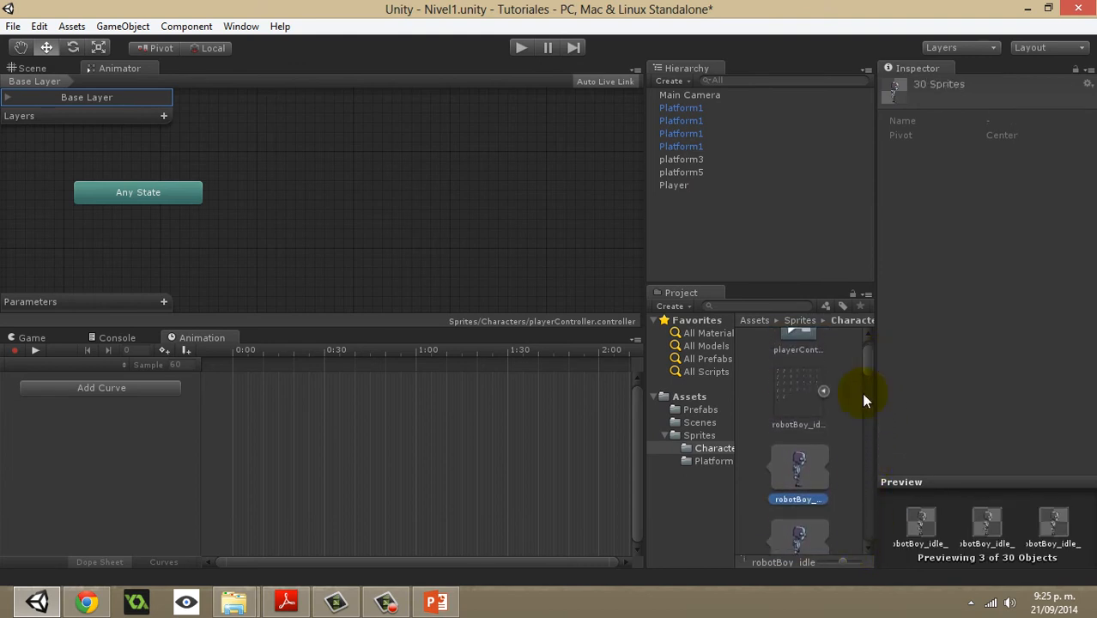
{"action": "left_click_drag", "start_coordinate": [798, 470], "coordinate": [394, 427]}
{"action": "mouse_move", "coordinate": [326, 422]}
{"action": "left_mouse_down"}
{"action": "mouse_move", "coordinate": [338, 424]}
{"action": "mouse_move", "coordinate": [308, 409]}
{"action": "mouse_move", "coordinate": [312, 429]}
{"action": "left_mouse_up"}
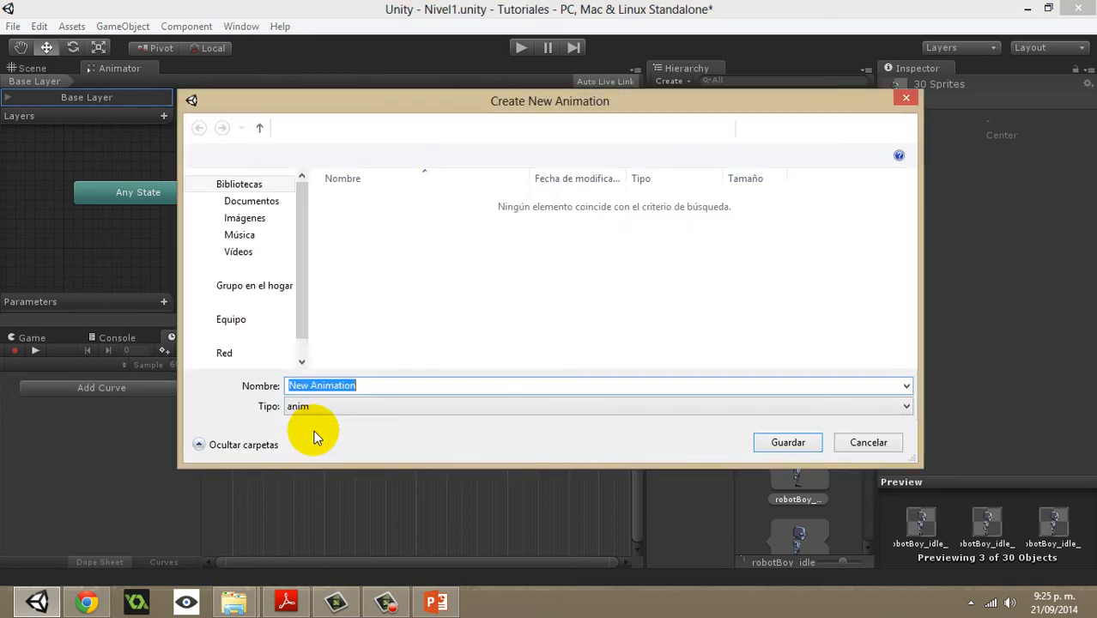
Create a folder named Animations inside Assets for the new clip and open it.
{"action": "mouse_move", "coordinate": [392, 105]}
{"action": "left_mouse_down"}
{"action": "mouse_move", "coordinate": [387, 117]}
{"action": "mouse_move", "coordinate": [401, 109]}
{"action": "left_mouse_up"}
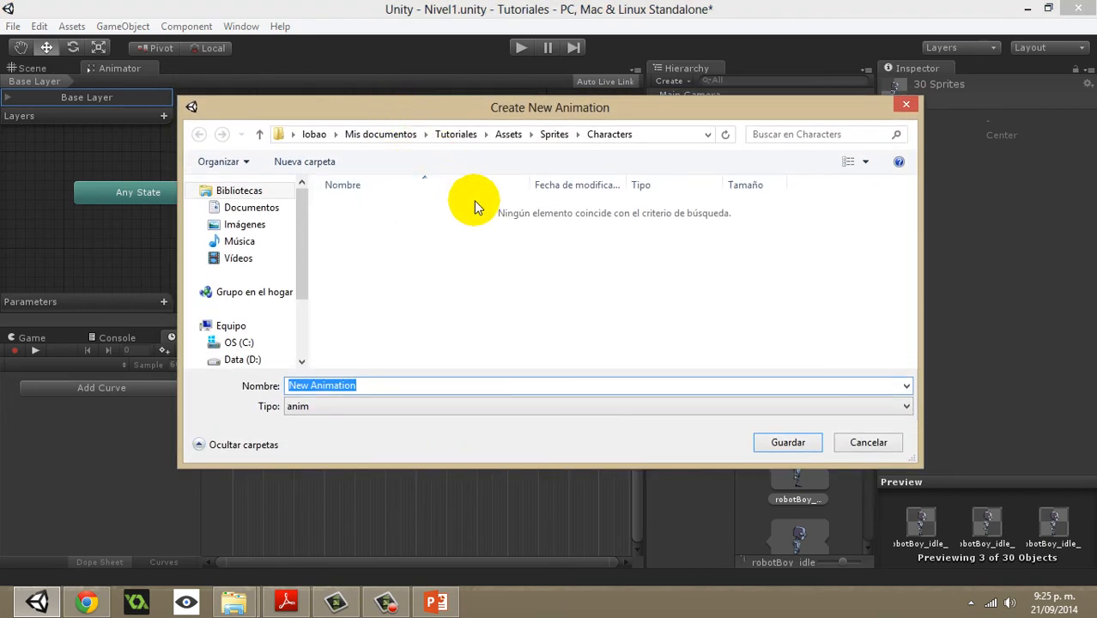
{"action": "left_click", "coordinate": [512, 135]}
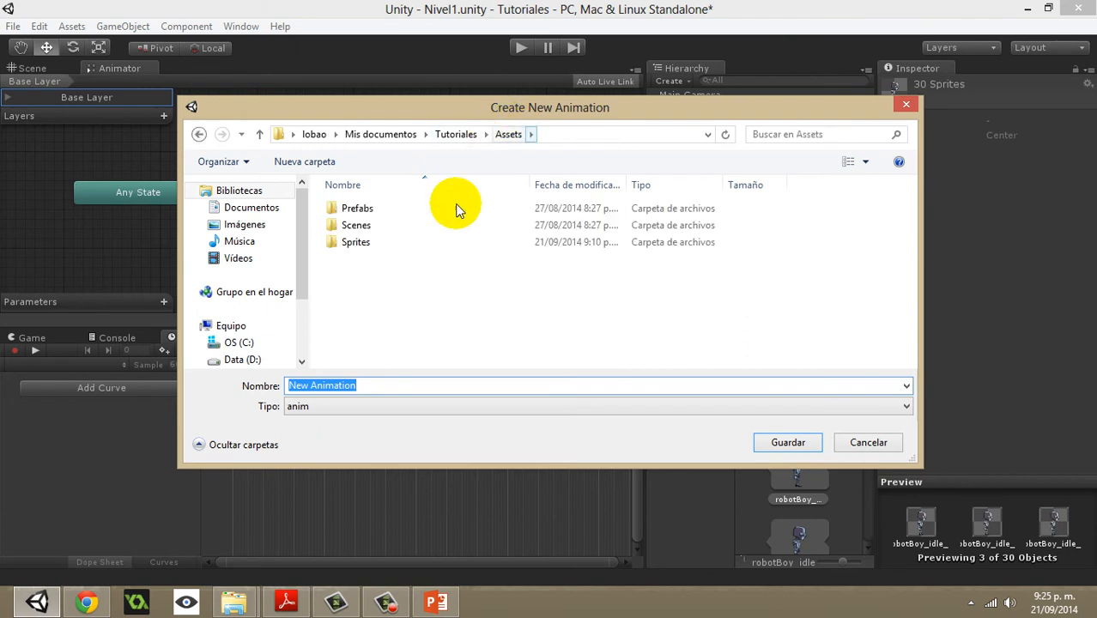
{"action": "left_click", "coordinate": [379, 302]}
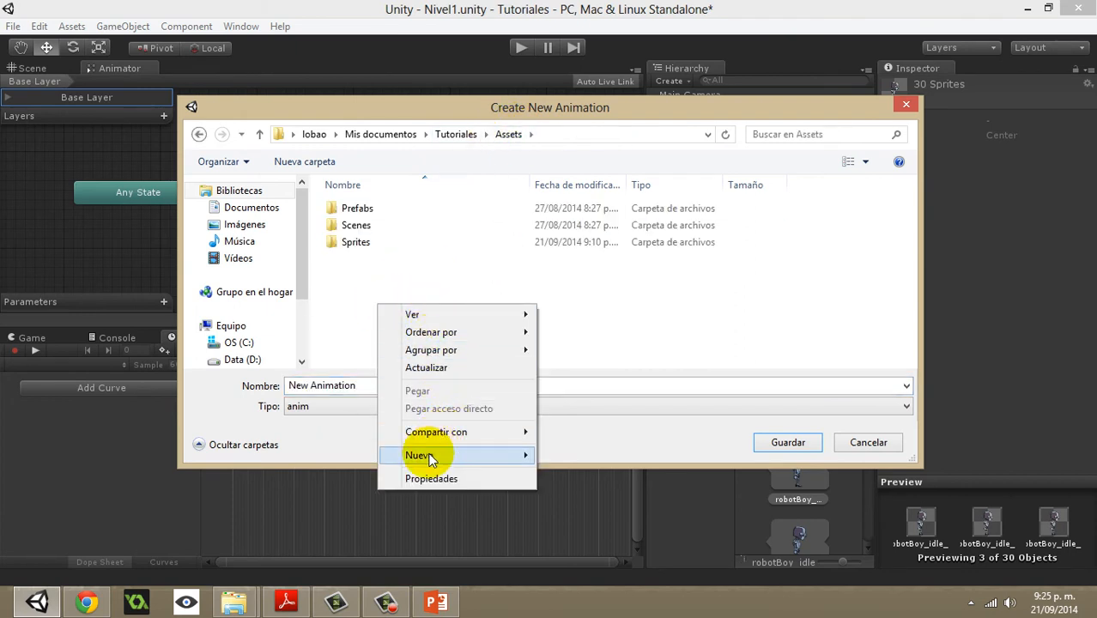
{"action": "mouse_move", "coordinate": [442, 455]}
{"action": "left_click", "coordinate": [607, 241]}
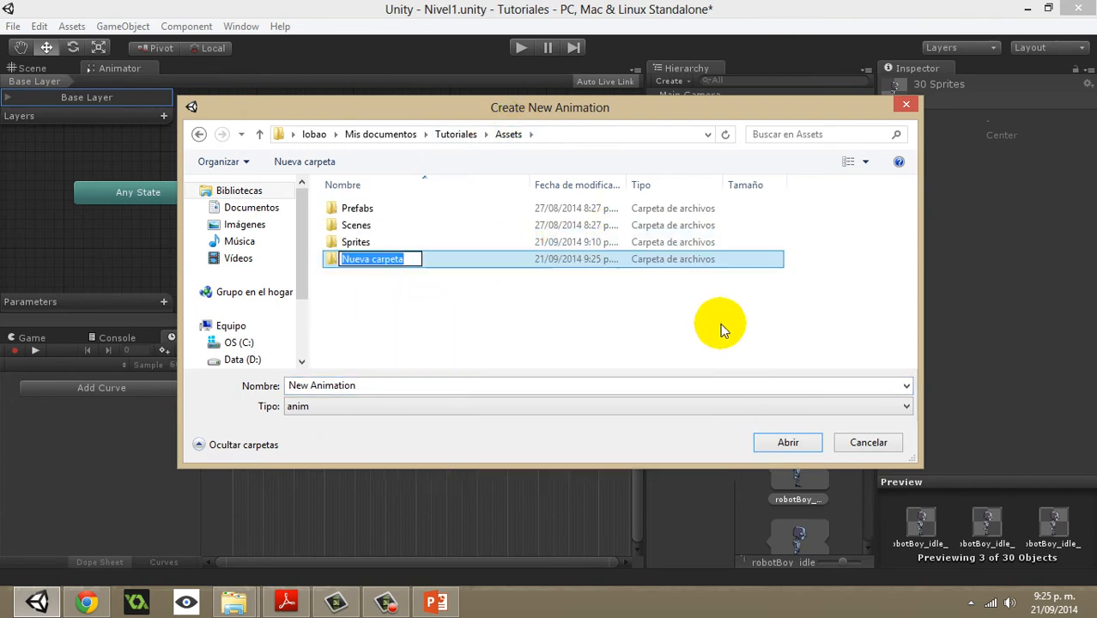
{"action": "type", "text": "Ani"}
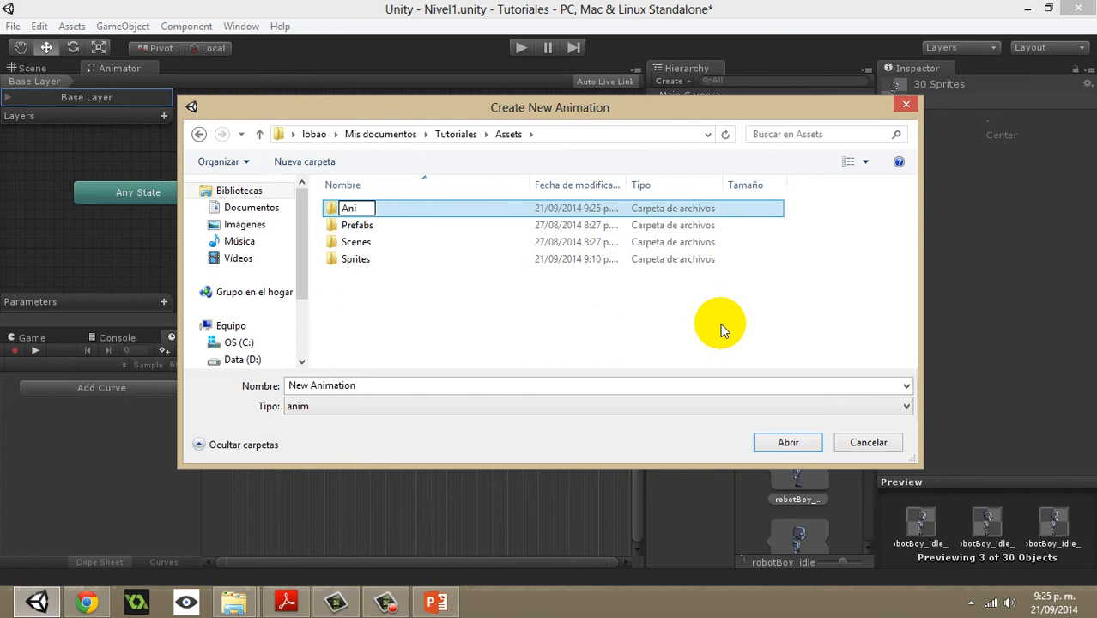
{"action": "type", "text": "mations"}
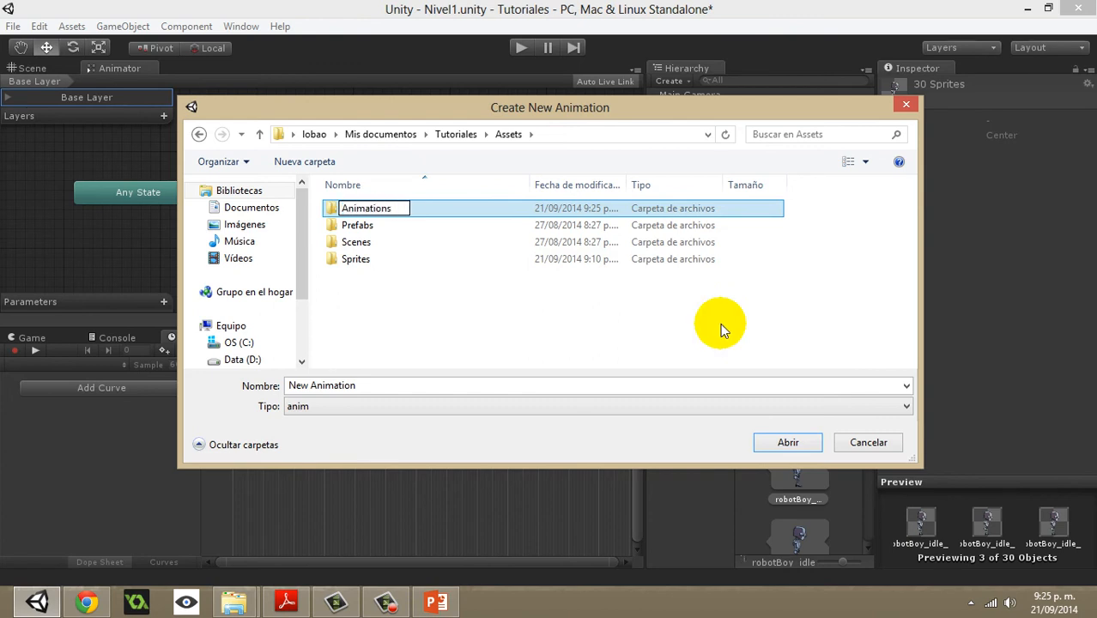
{"action": "key", "text": "Return"}
{"action": "key", "text": "Return"}
Create a Characters subfolder inside the Animations folder and open it.
{"action": "right_click", "coordinate": [455, 273]}
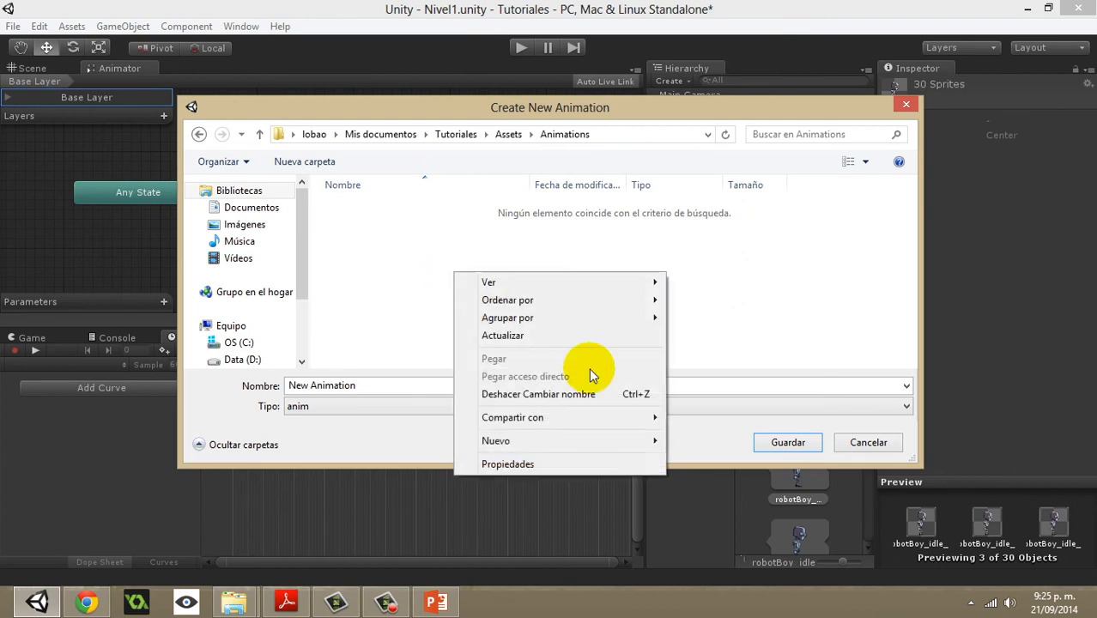
{"action": "mouse_move", "coordinate": [528, 441]}
{"action": "left_click", "coordinate": [709, 222]}
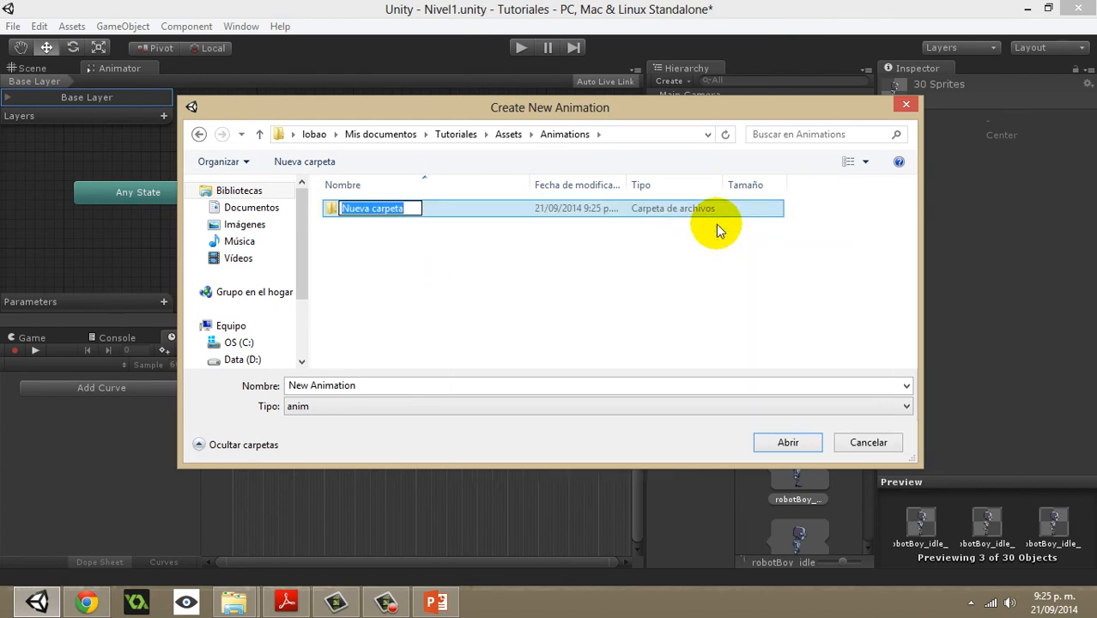
{"action": "type", "text": "Characters"}
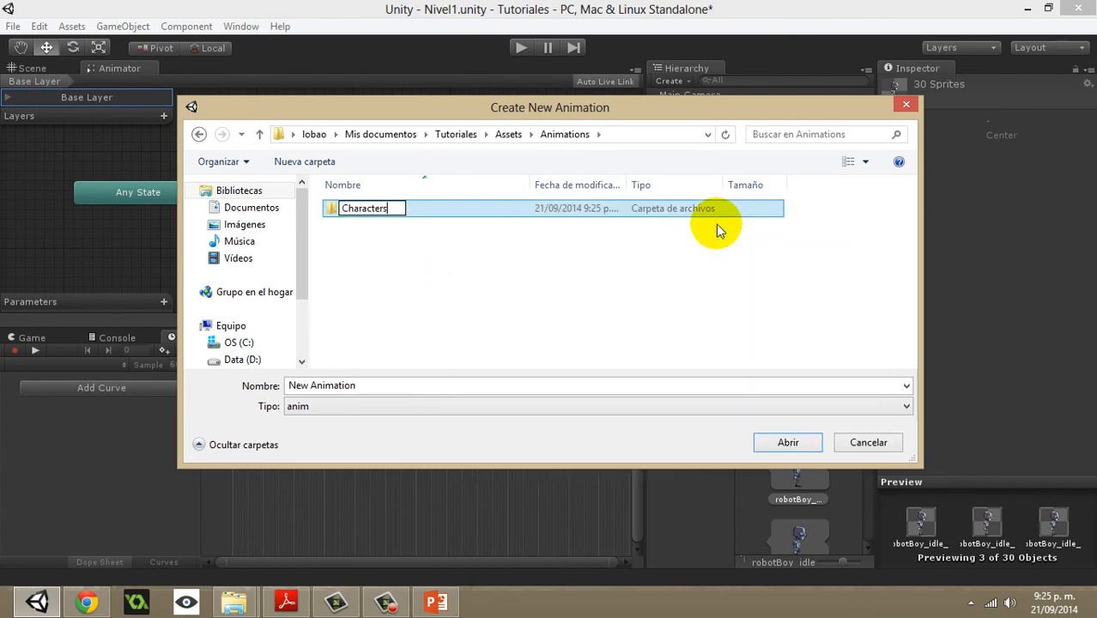
{"action": "key", "text": "Return"}
{"action": "double_click", "coordinate": [716, 222]}
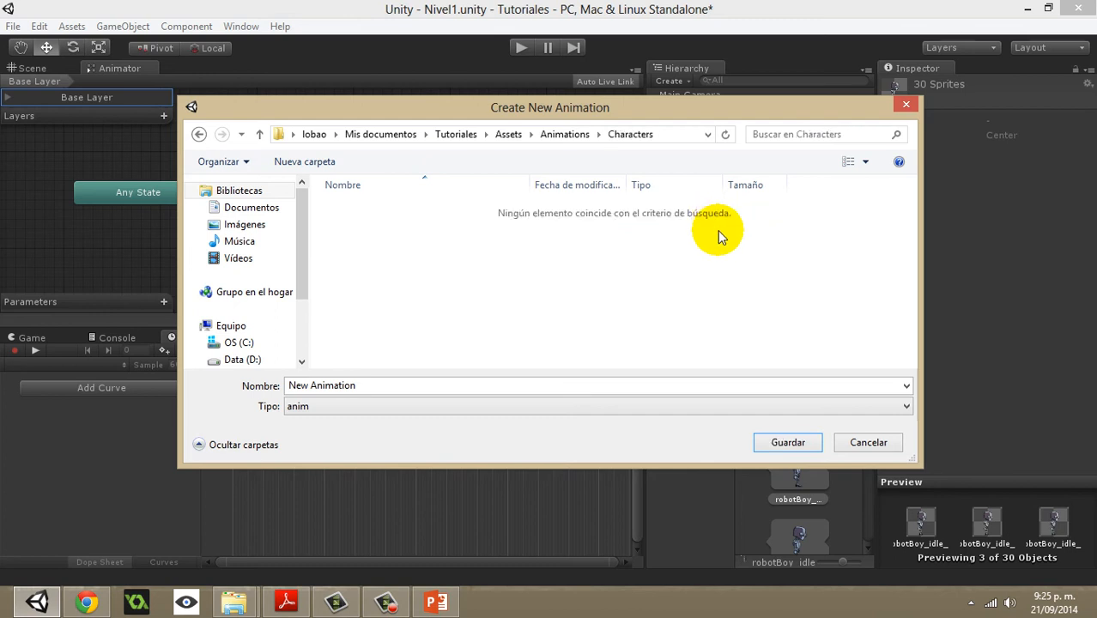
Save the new animation clip as Idle in the Animations/Characters folder.
{"action": "left_click", "coordinate": [365, 386]}
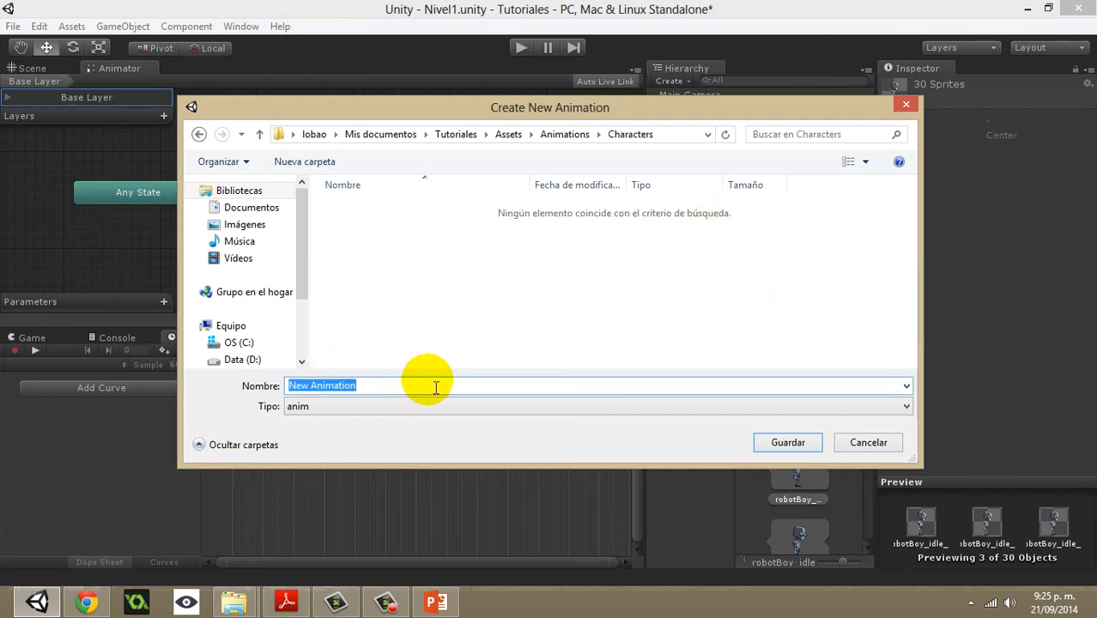
{"action": "type", "text": "Idle"}
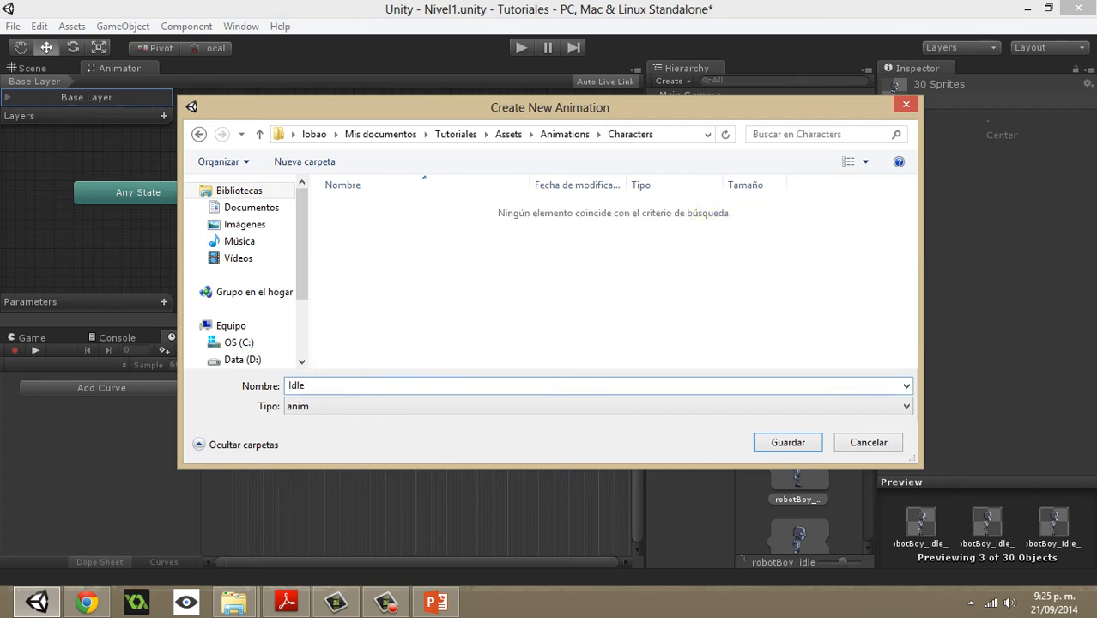
{"action": "left_click", "coordinate": [789, 443]}
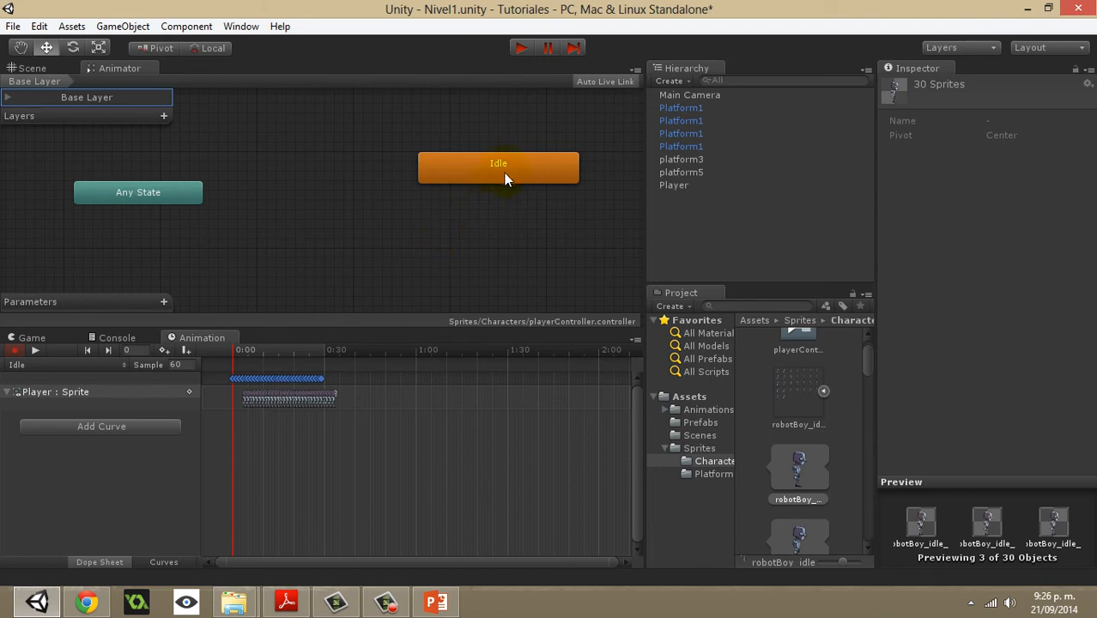
Move the Idle state just to the right of the Any State node and check its state options.
{"action": "left_click_drag", "start_coordinate": [506, 175], "coordinate": [337, 199]}
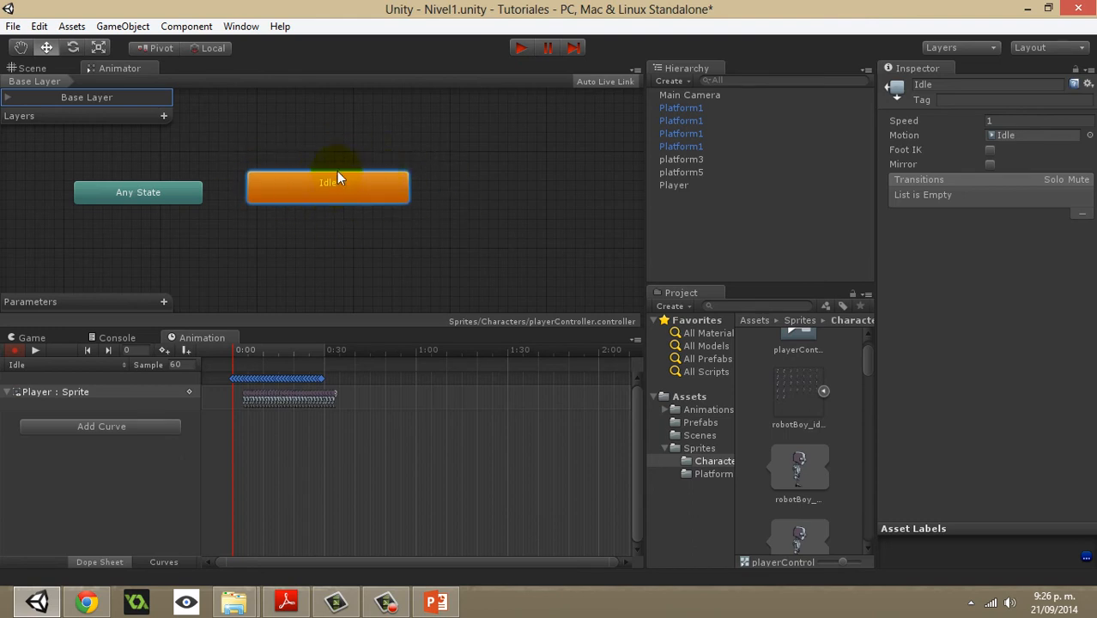
{"action": "right_click", "coordinate": [374, 191]}
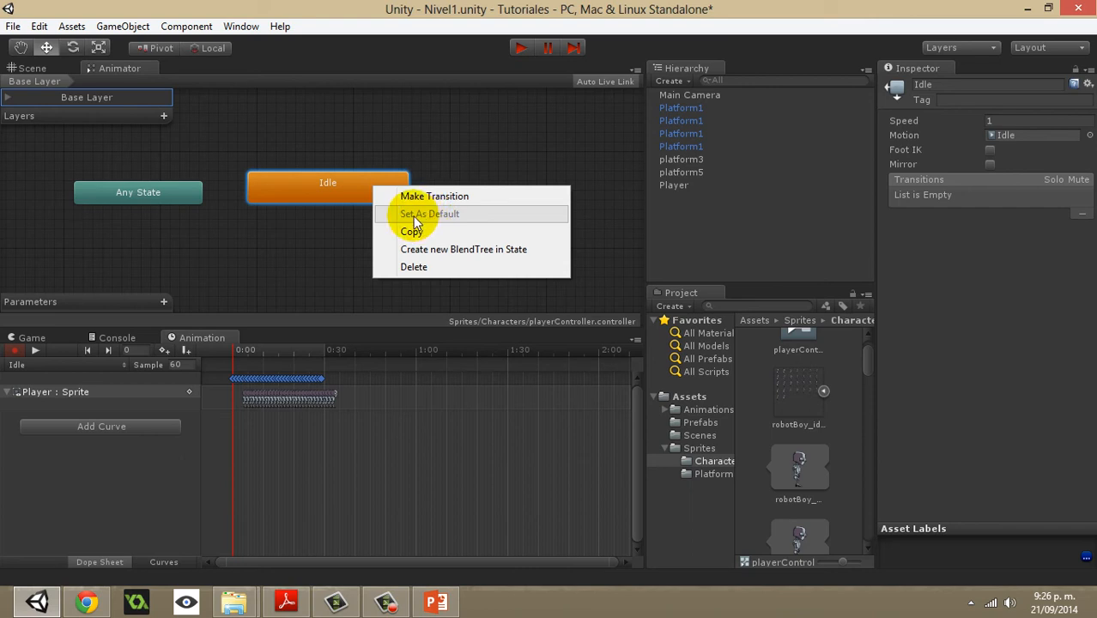
{"action": "left_click", "coordinate": [460, 150]}
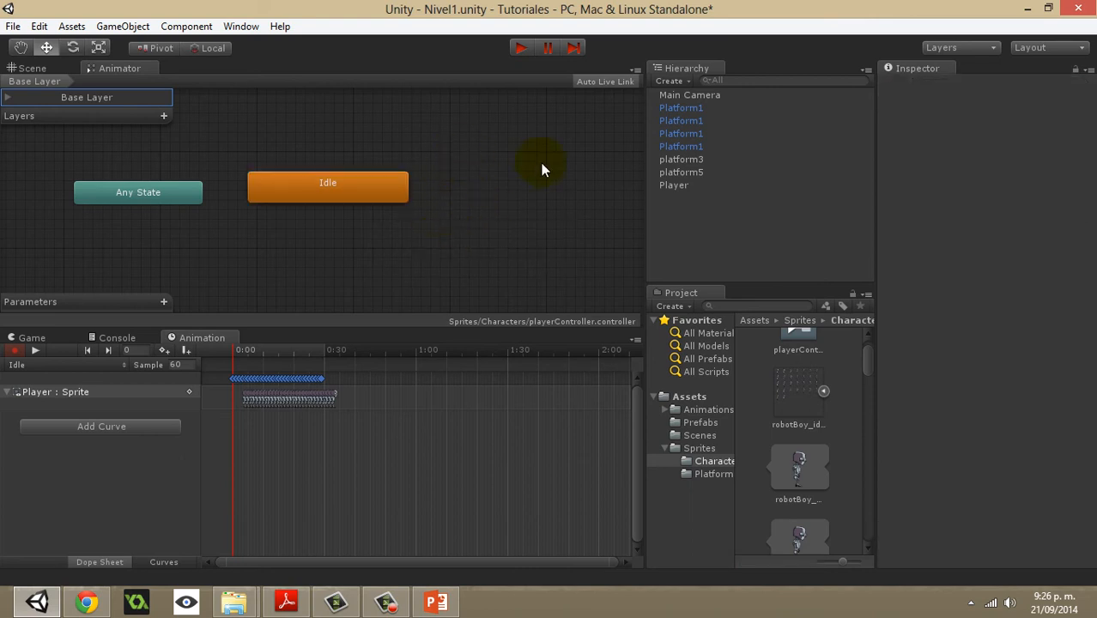
{"action": "left_click_drag", "start_coordinate": [383, 197], "coordinate": [371, 203]}
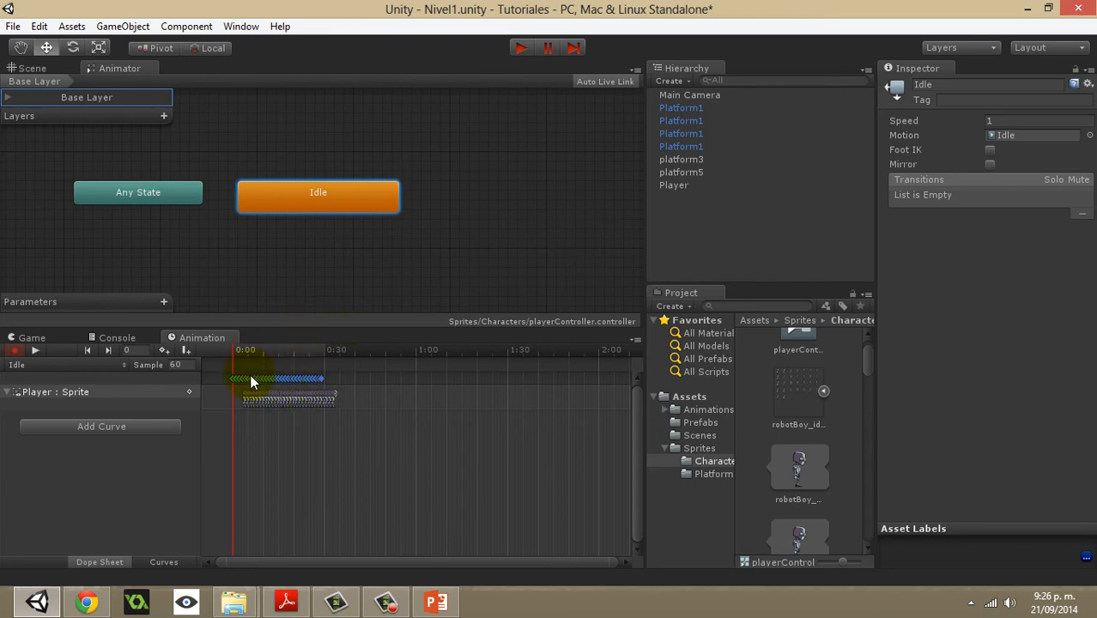
Set the Idle animation's sample rate to 24.
{"action": "scroll", "coordinate": [275, 405], "scroll_direction": "up", "scroll_amount": 5}
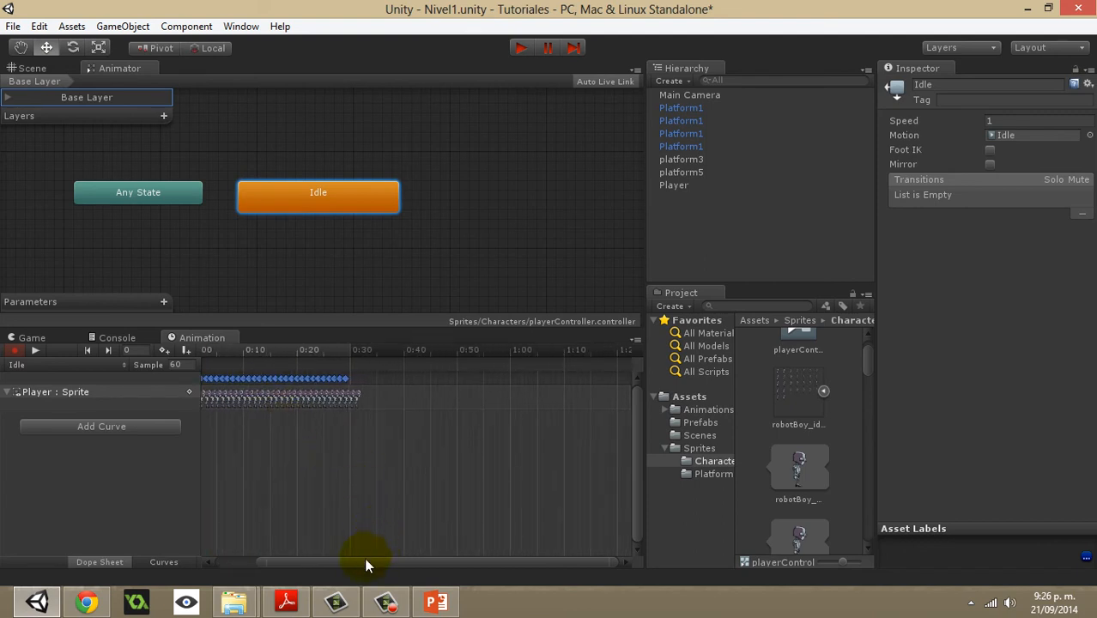
{"action": "left_click_drag", "start_coordinate": [364, 557], "coordinate": [281, 559]}
{"action": "scroll", "coordinate": [280, 425], "scroll_direction": "up", "scroll_amount": 5}
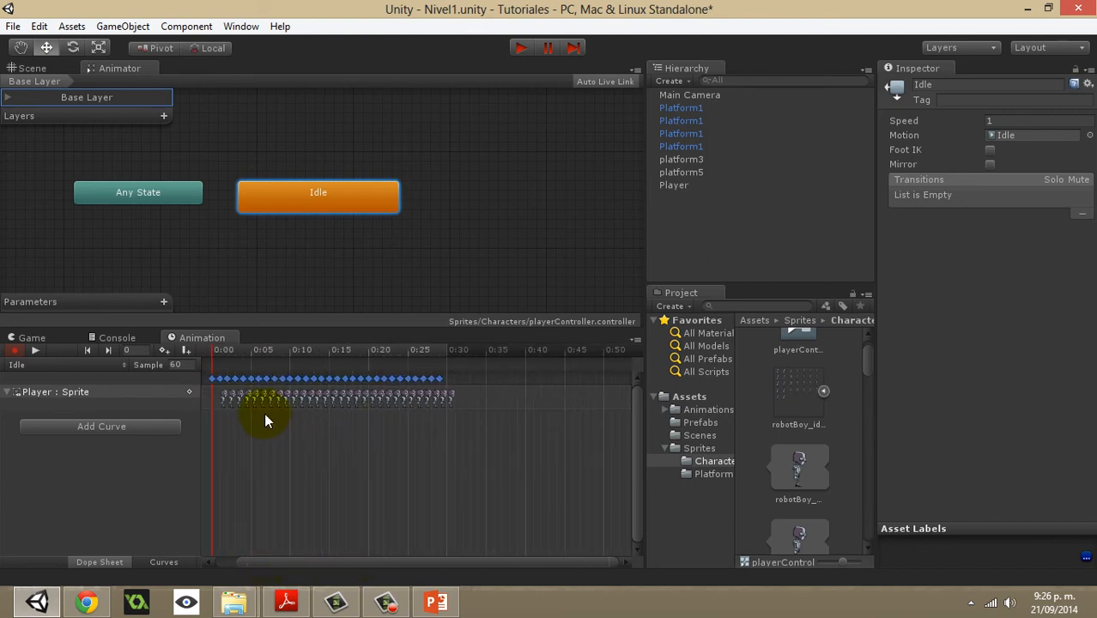
{"action": "scroll", "coordinate": [279, 427], "scroll_direction": "up", "scroll_amount": 2}
{"action": "left_click_drag", "start_coordinate": [316, 564], "coordinate": [266, 564]}
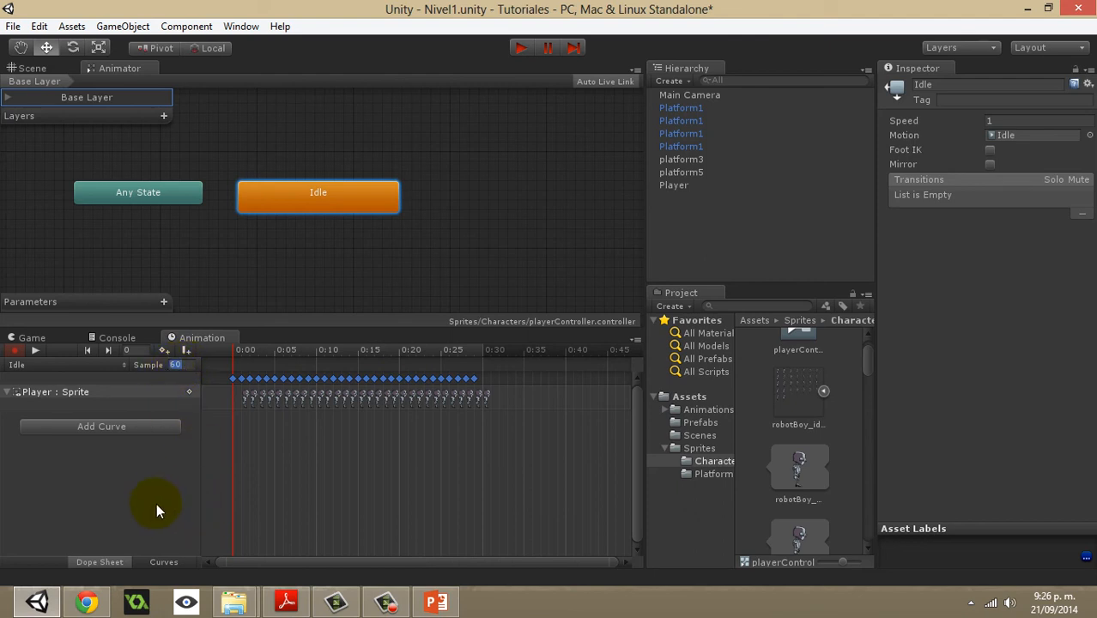
{"action": "type", "text": "24"}
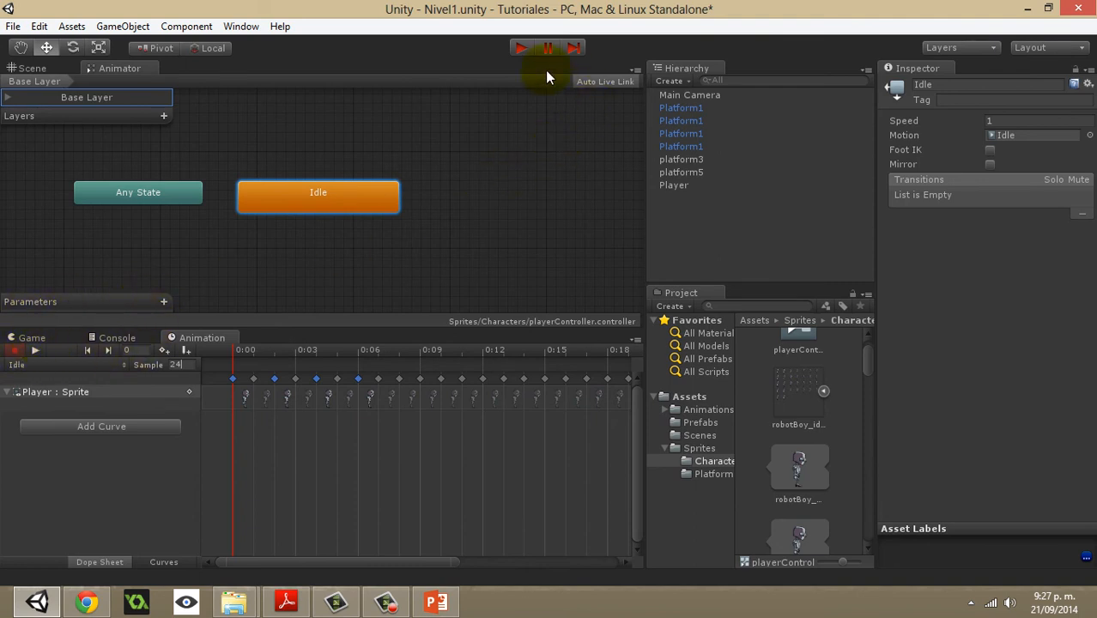
Turn off animation recording for the Idle clip and select the Player object.
{"action": "right_click", "coordinate": [190, 337]}
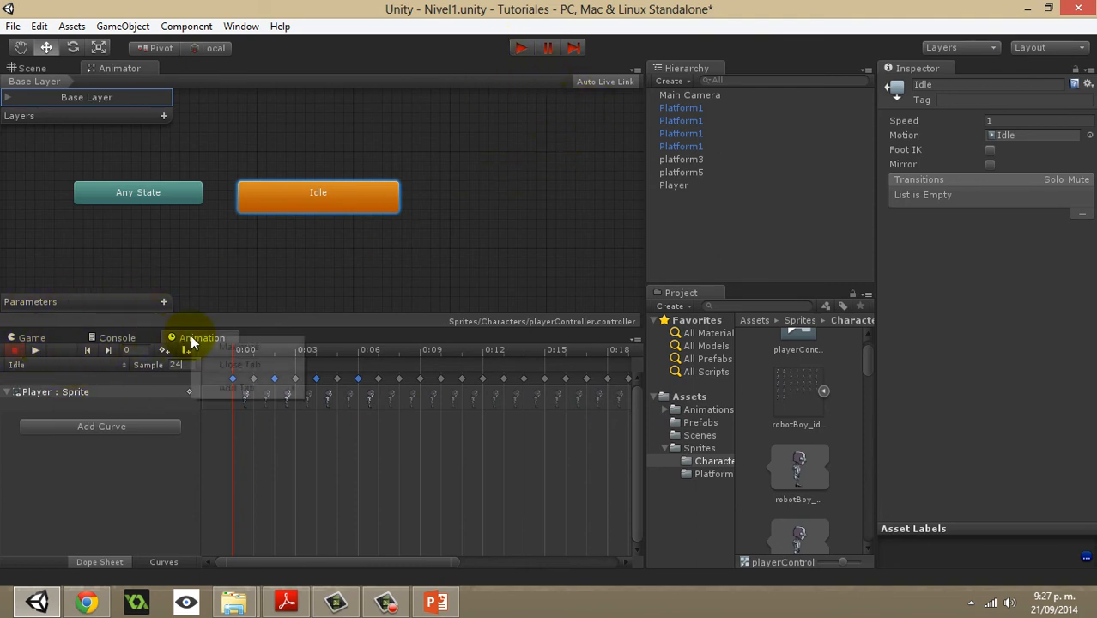
{"action": "left_click", "coordinate": [354, 335]}
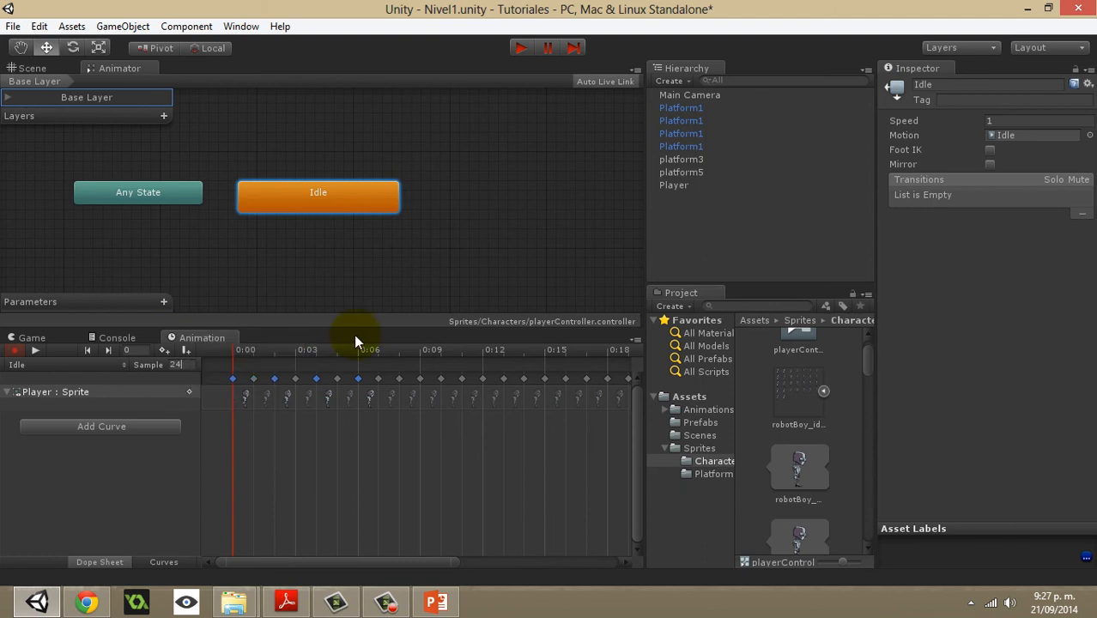
{"action": "left_click", "coordinate": [15, 352]}
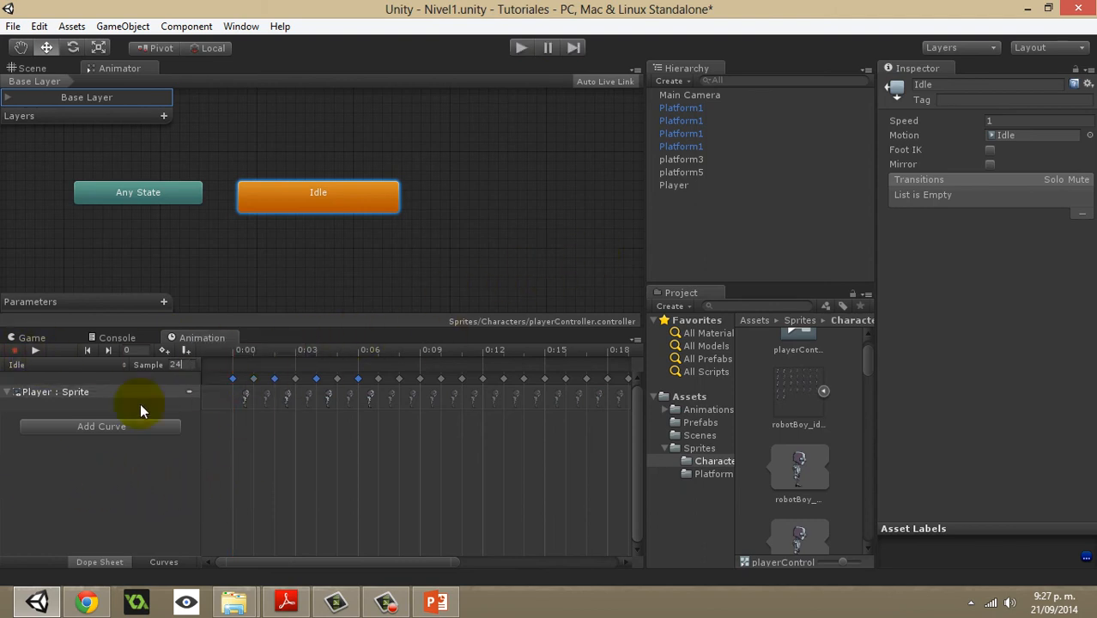
{"action": "left_click", "coordinate": [675, 185]}
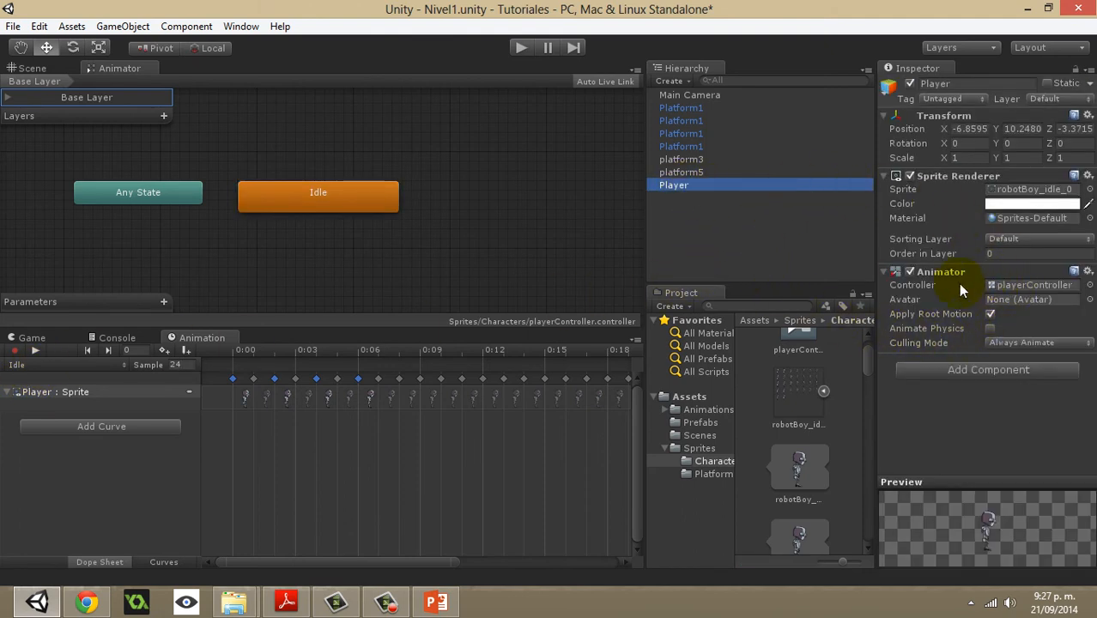
Play-test the scene, move the Player below the upper platforms and examine its Idle animation up close in the Scene view before stopping.
{"action": "left_click", "coordinate": [521, 48]}
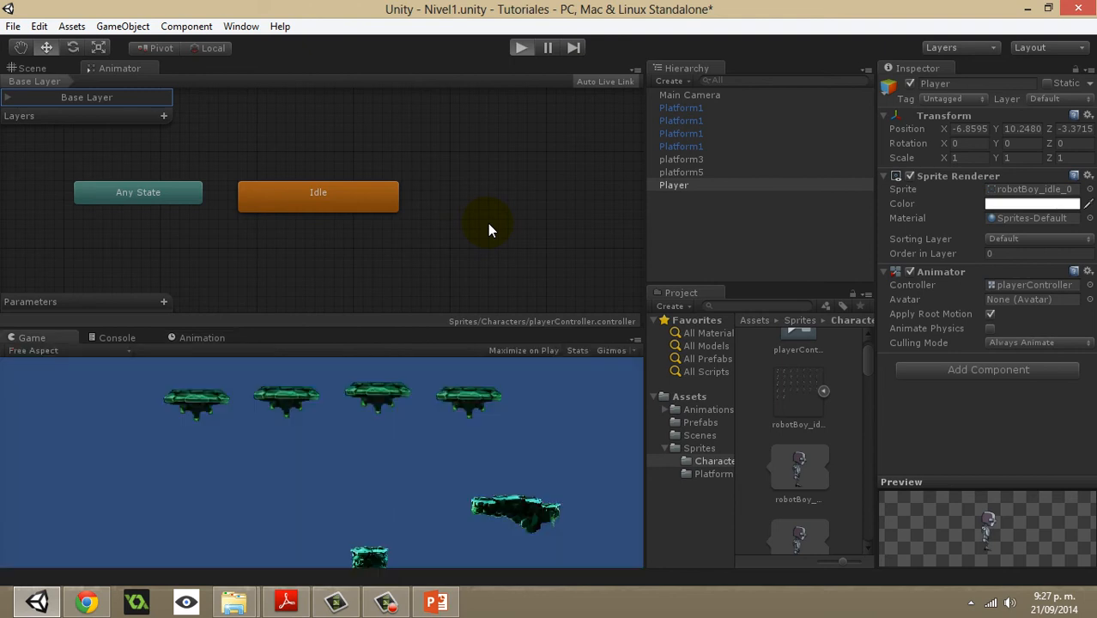
{"action": "left_click", "coordinate": [31, 69]}
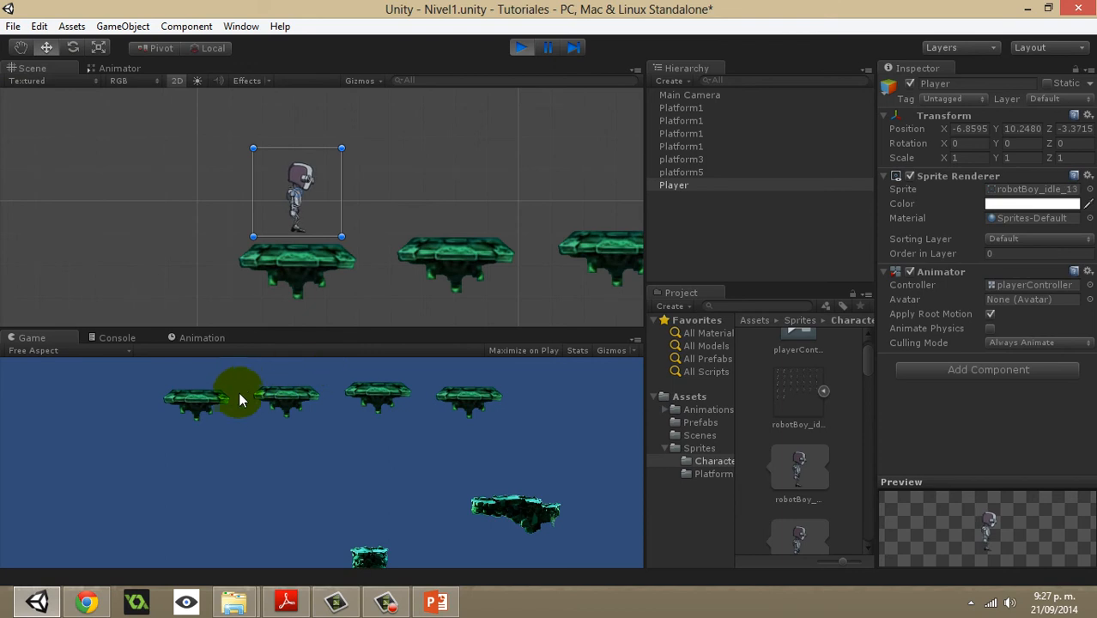
{"action": "left_click_drag", "start_coordinate": [279, 162], "coordinate": [358, 255]}
{"action": "scroll", "coordinate": [315, 223], "scroll_direction": "down", "scroll_amount": 3}
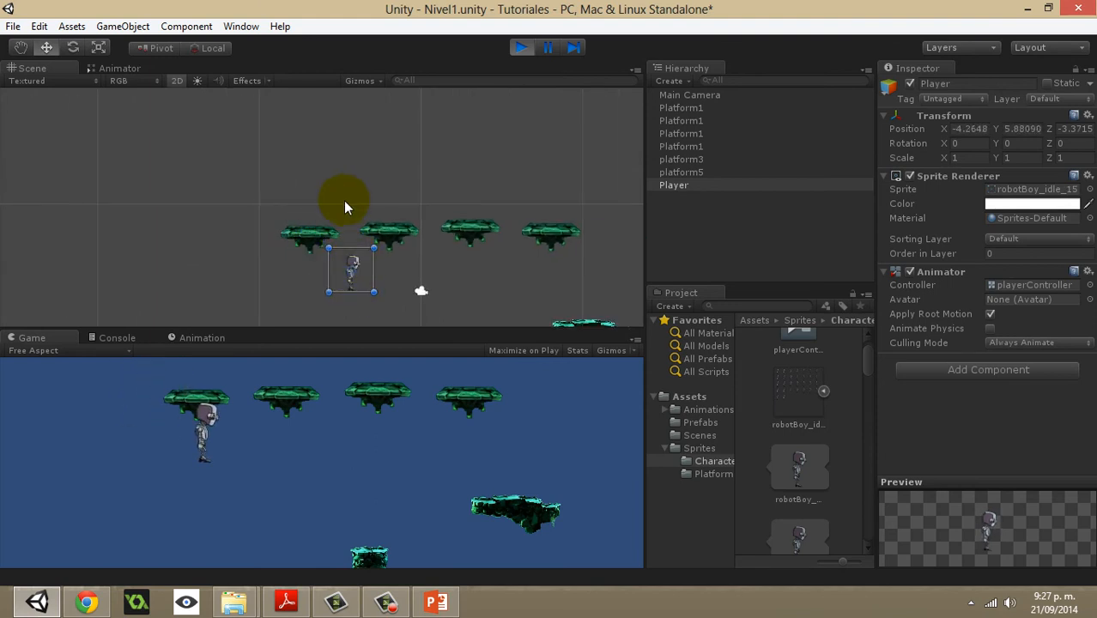
{"action": "scroll", "coordinate": [353, 281], "scroll_direction": "up", "scroll_amount": 8}
{"action": "middle_click_drag", "start_coordinate": [375, 231], "coordinate": [372, 134]}
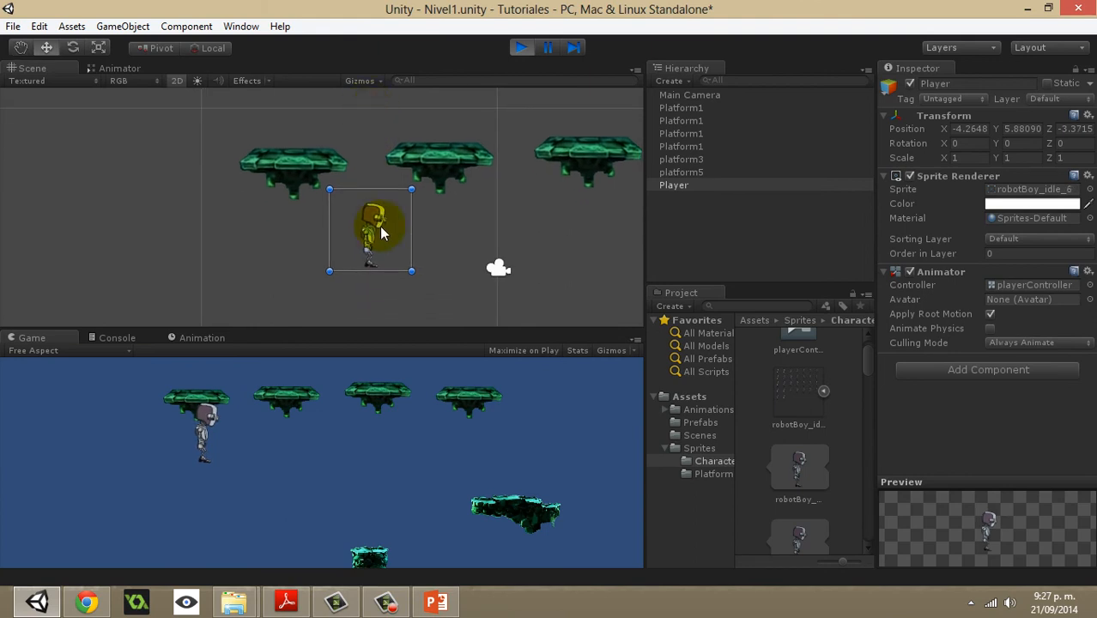
{"action": "scroll", "coordinate": [383, 249], "scroll_direction": "up", "scroll_amount": 12}
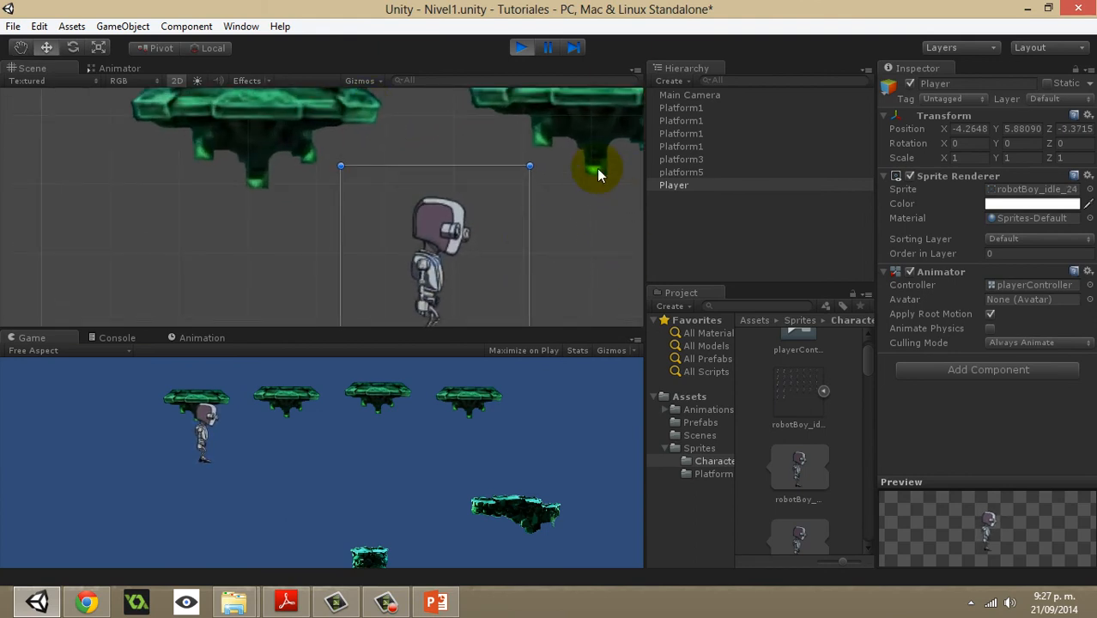
{"action": "middle_click_drag", "start_coordinate": [541, 238], "coordinate": [471, 202]}
{"action": "scroll", "coordinate": [437, 231], "scroll_direction": "up", "scroll_amount": 3}
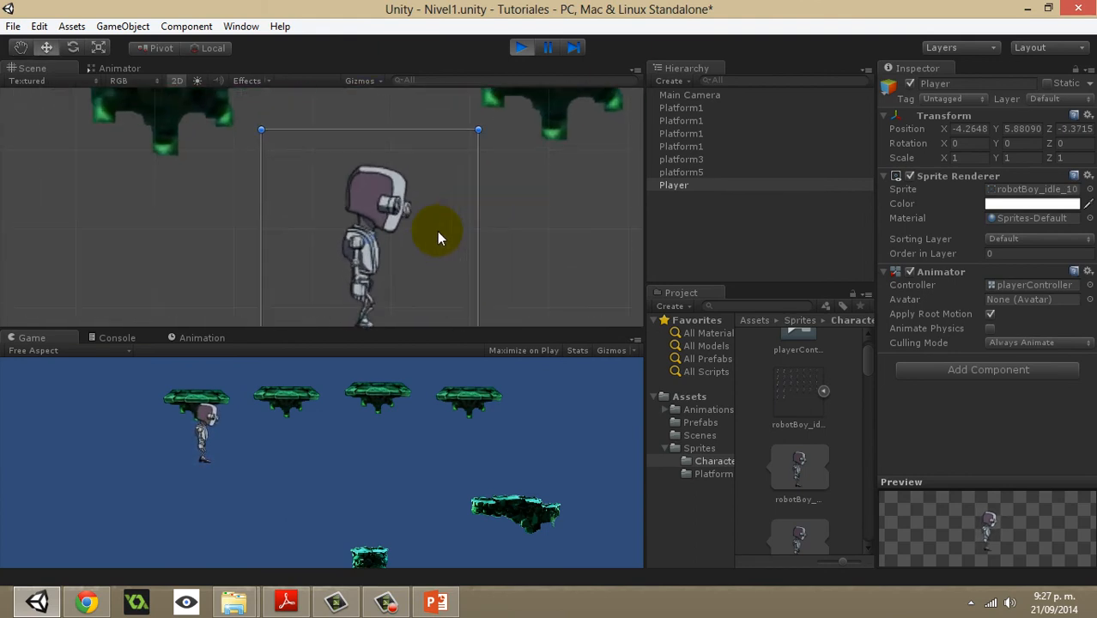
{"action": "middle_click_drag", "start_coordinate": [525, 236], "coordinate": [556, 227]}
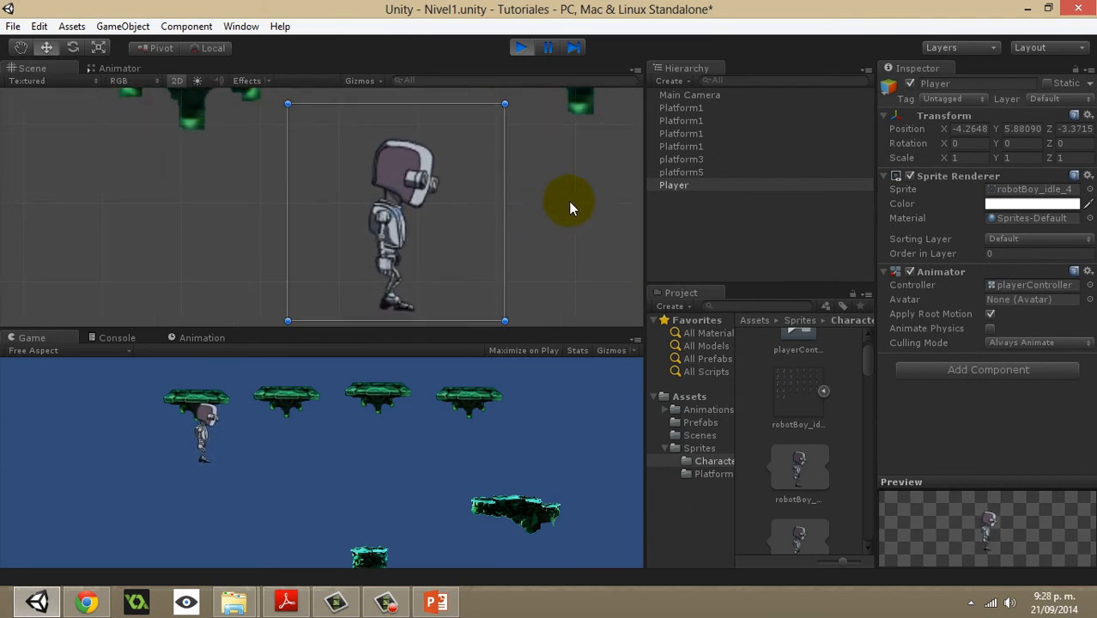
{"action": "left_click", "coordinate": [520, 47]}
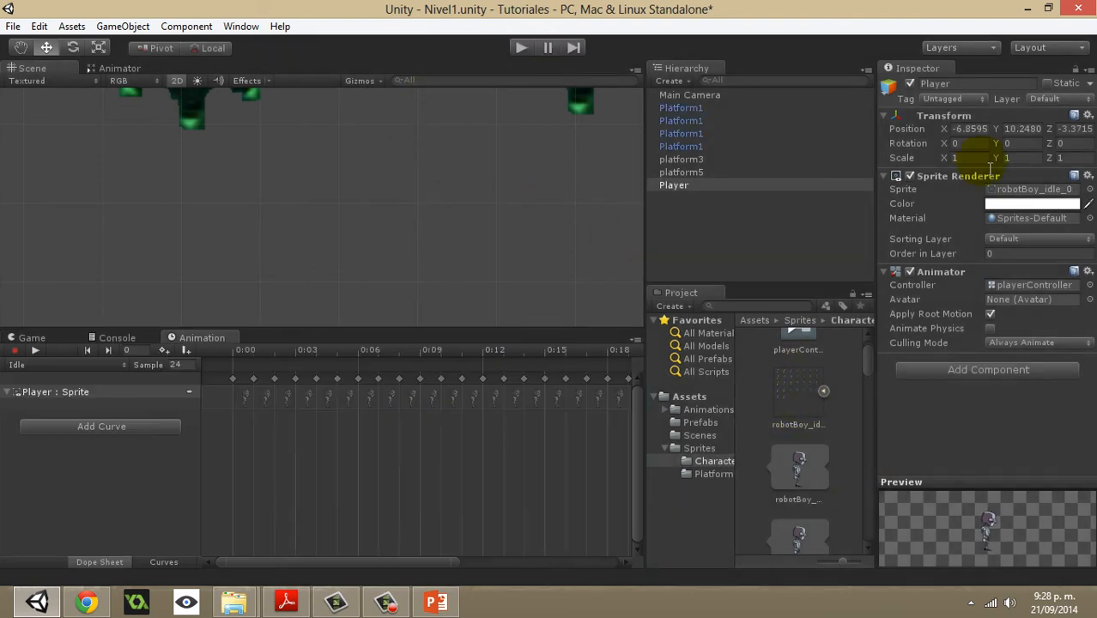
Set the robotBoy_idle sprite sheet's maximum texture size to 2048 and apply the import settings.
{"action": "left_click", "coordinate": [807, 415]}
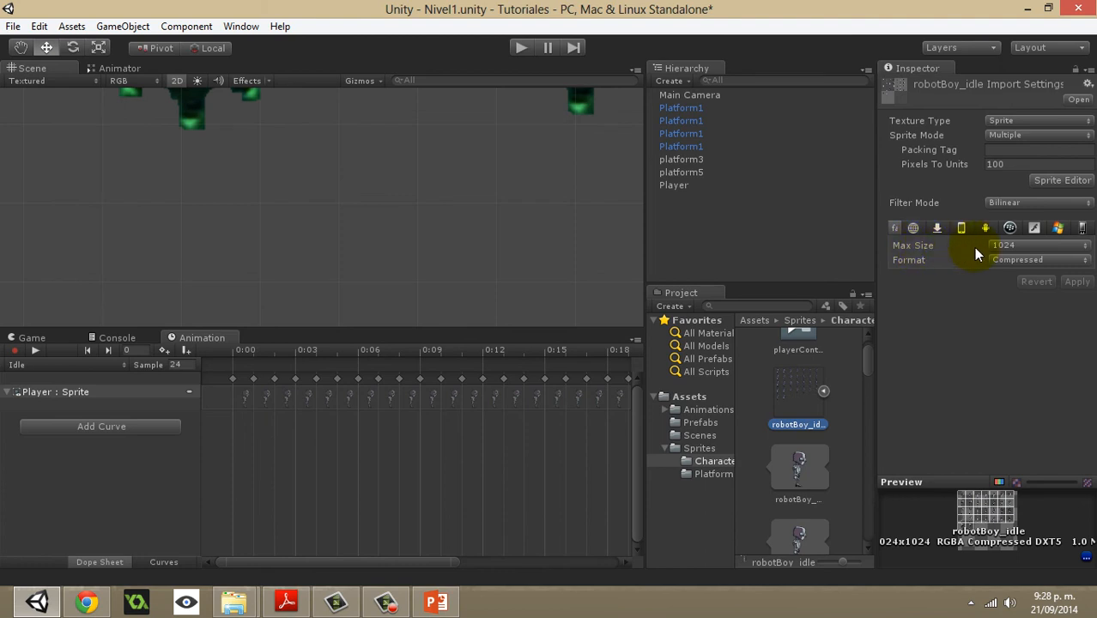
{"action": "left_click", "coordinate": [1013, 244]}
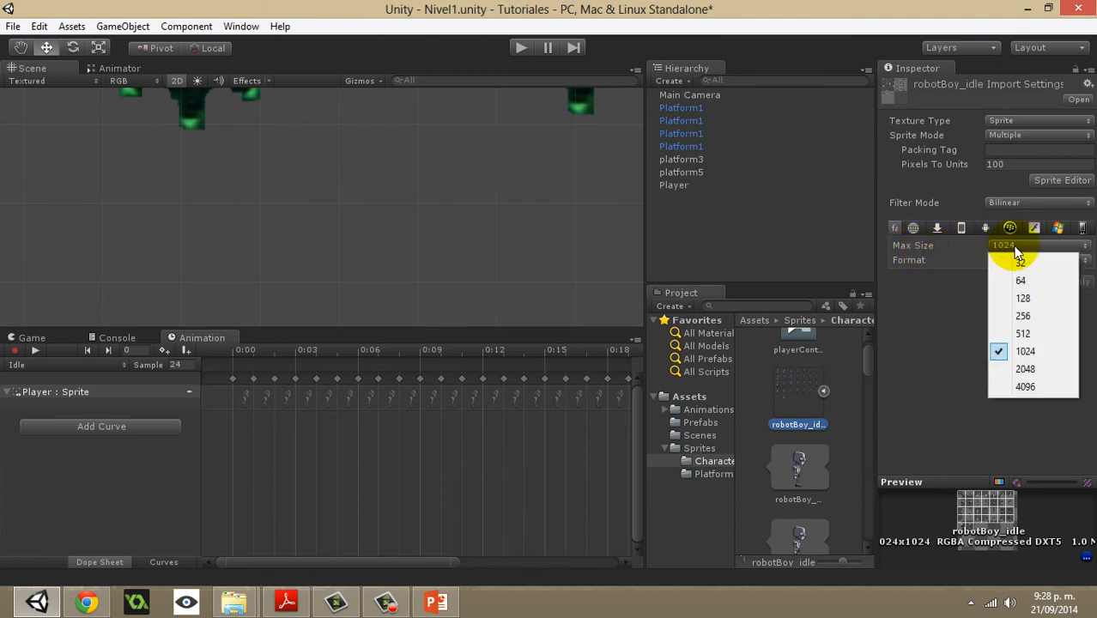
{"action": "left_click", "coordinate": [1025, 371]}
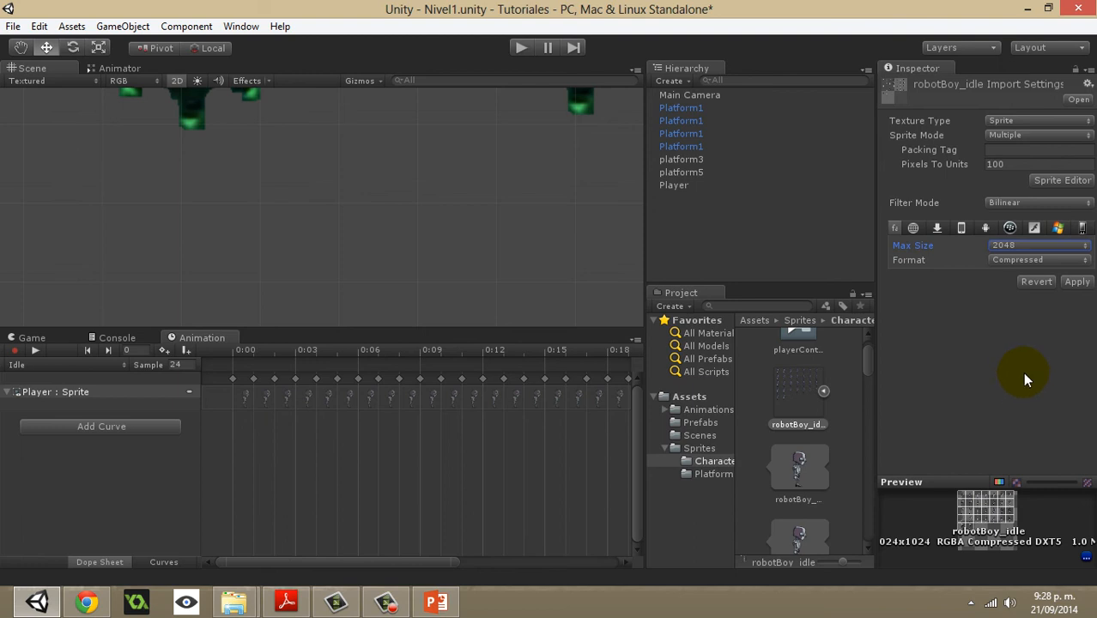
{"action": "left_click", "coordinate": [1078, 282]}
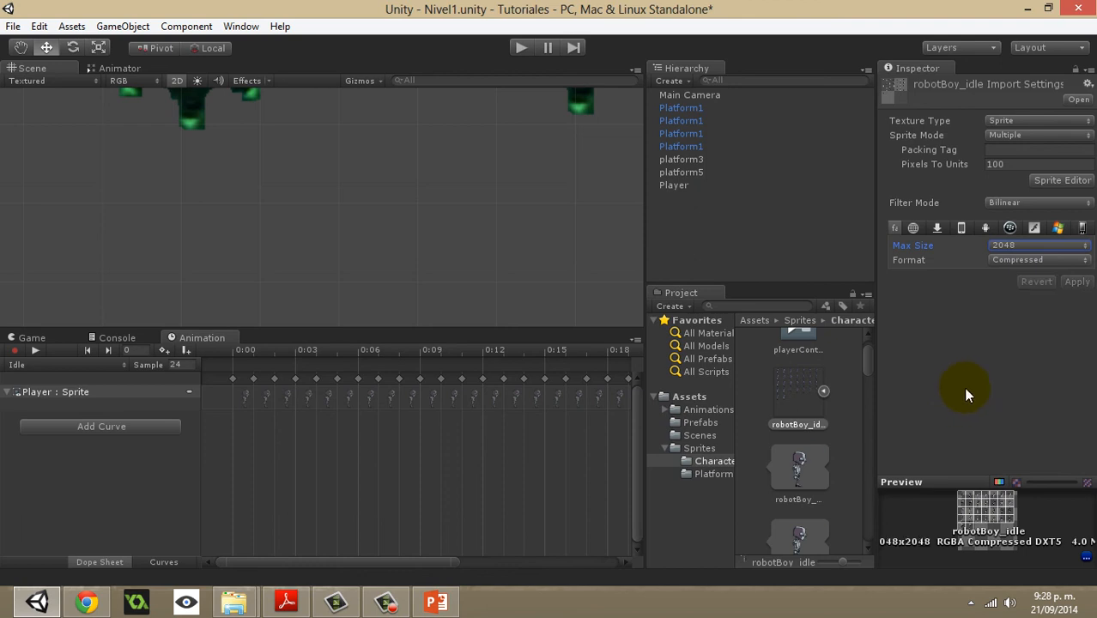
Run the game again and move the Player below the second upper platform so the camera shows it.
{"action": "left_click", "coordinate": [520, 49]}
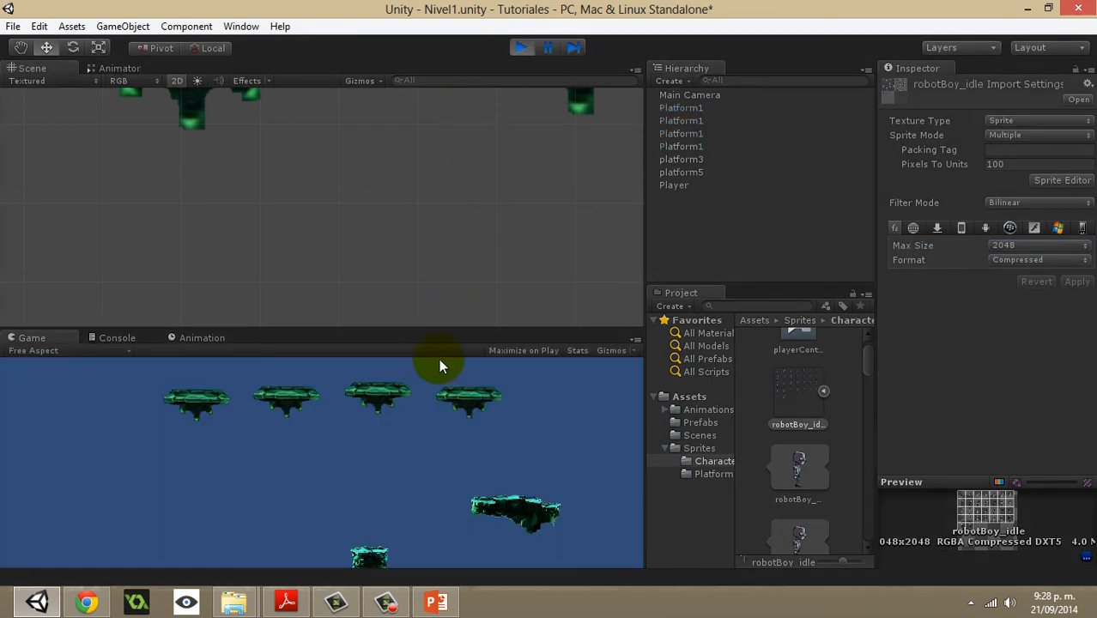
{"action": "scroll", "coordinate": [332, 221], "scroll_direction": "up", "scroll_amount": 6}
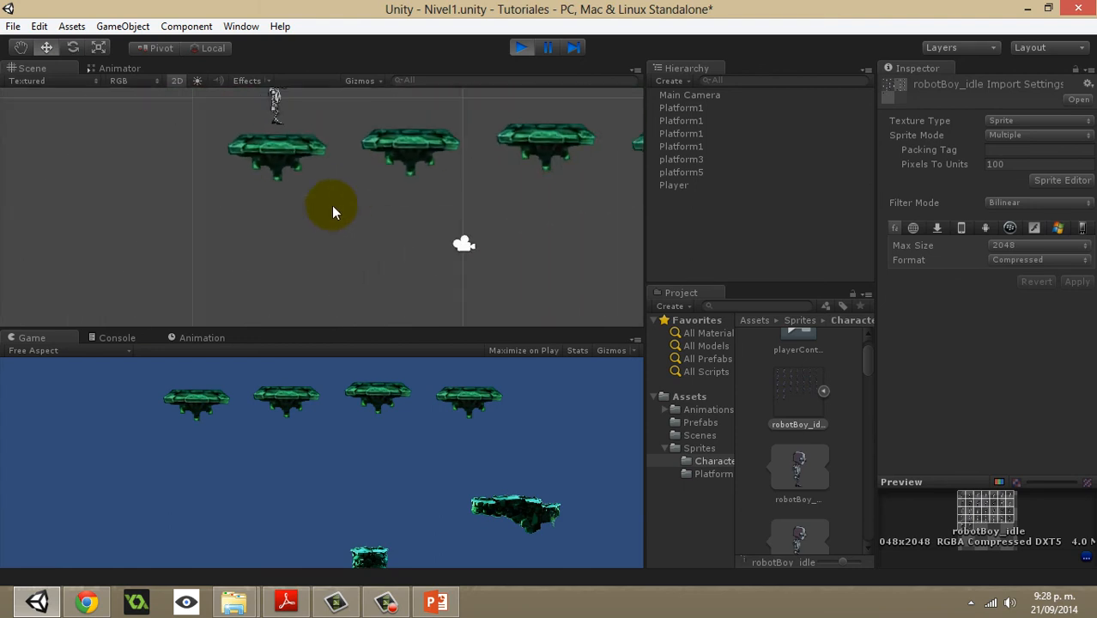
{"action": "middle_click_drag", "start_coordinate": [366, 247], "coordinate": [374, 331]}
{"action": "left_click_drag", "start_coordinate": [285, 180], "coordinate": [471, 360]}
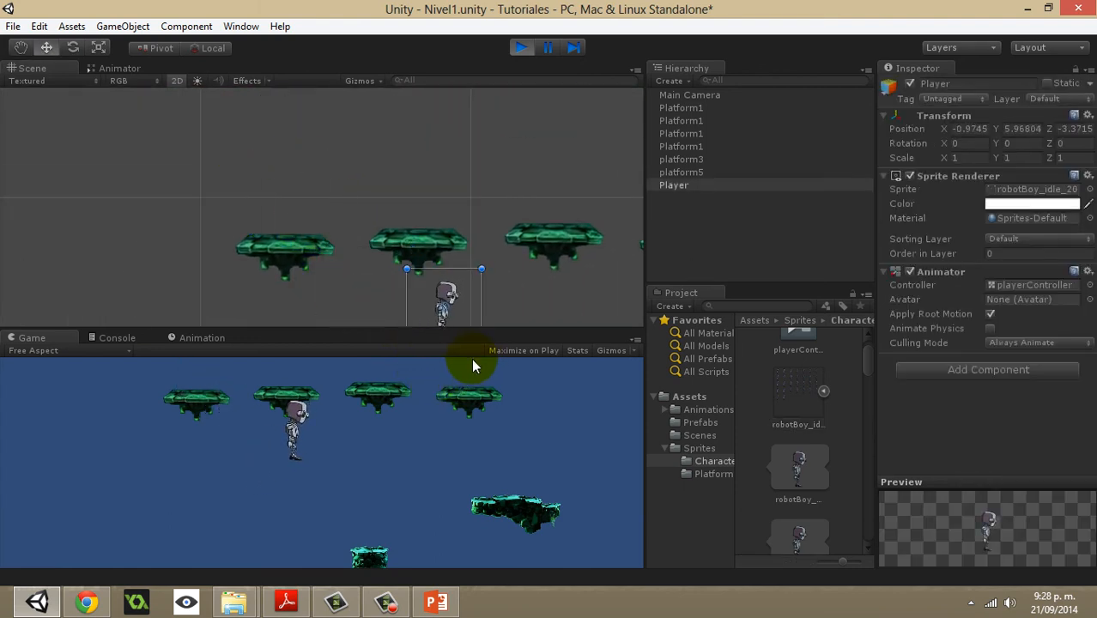
Examine the Player's sprite quality and Idle animation up close in the Scene view, and stop the play test.
{"action": "scroll", "coordinate": [472, 300], "scroll_direction": "up", "scroll_amount": 1}
{"action": "scroll", "coordinate": [471, 298], "scroll_direction": "up", "scroll_amount": 4}
{"action": "middle_click_drag", "start_coordinate": [522, 233], "coordinate": [392, 10]}
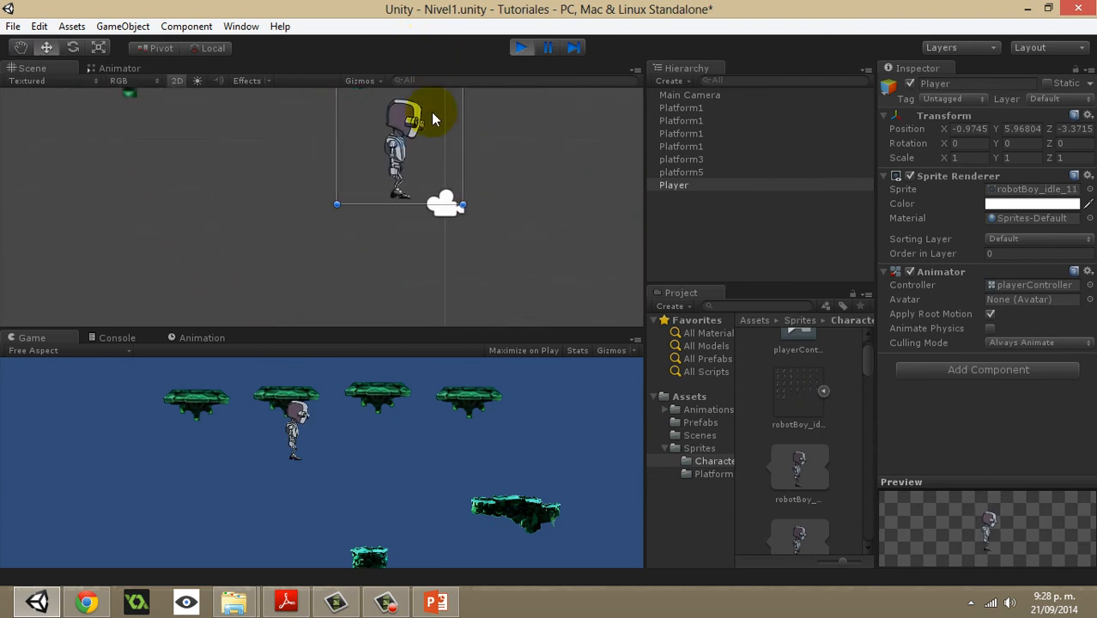
{"action": "scroll", "coordinate": [435, 148], "scroll_direction": "up", "scroll_amount": 3}
{"action": "scroll", "coordinate": [494, 134], "scroll_direction": "up", "scroll_amount": 6}
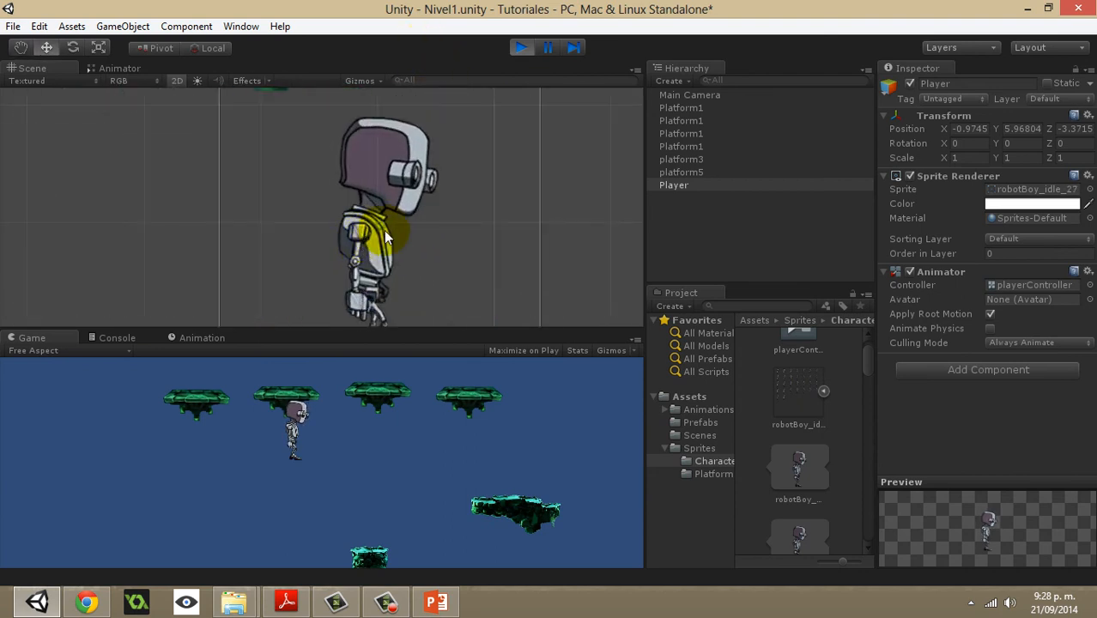
{"action": "scroll", "coordinate": [481, 223], "scroll_direction": "up", "scroll_amount": 1}
{"action": "middle_click_drag", "start_coordinate": [460, 145], "coordinate": [493, 203]}
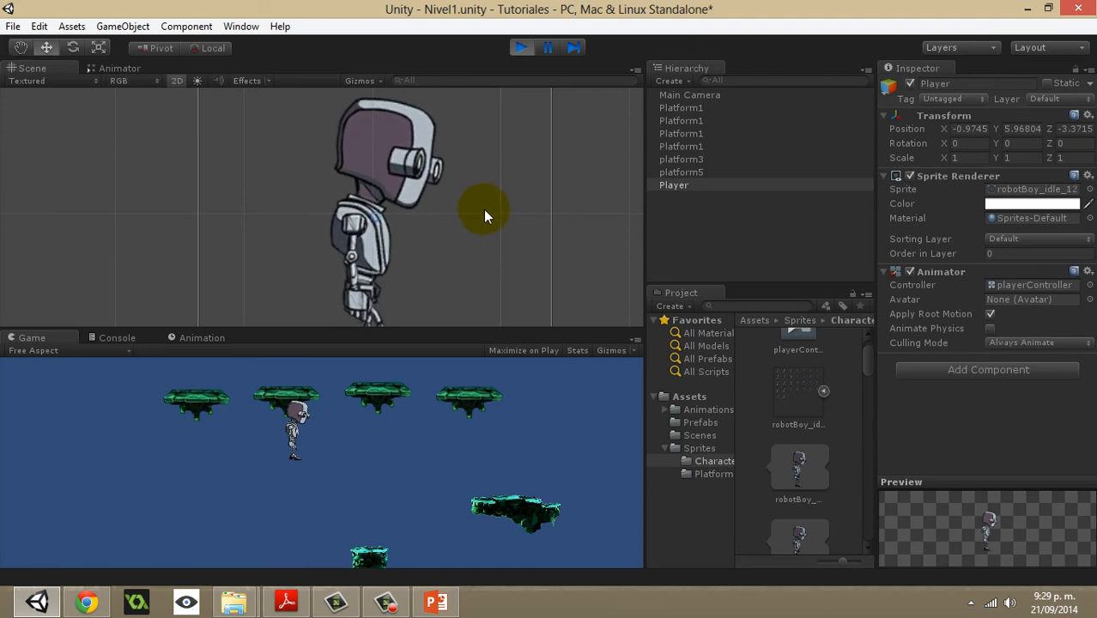
{"action": "scroll", "coordinate": [451, 215], "scroll_direction": "down", "scroll_amount": 1}
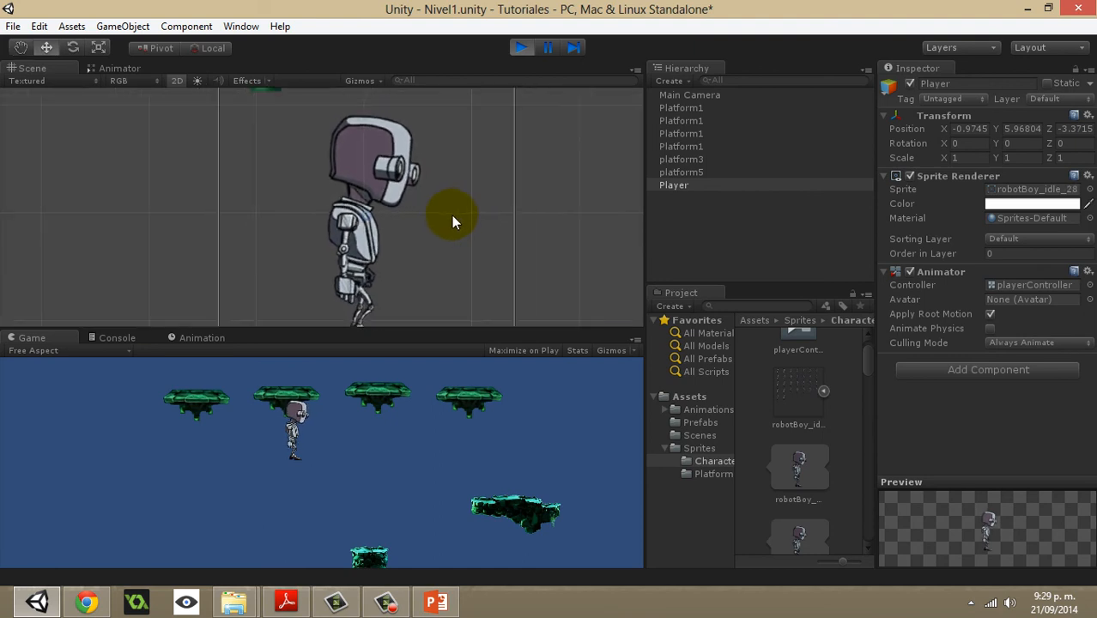
{"action": "scroll", "coordinate": [507, 233], "scroll_direction": "down", "scroll_amount": 2}
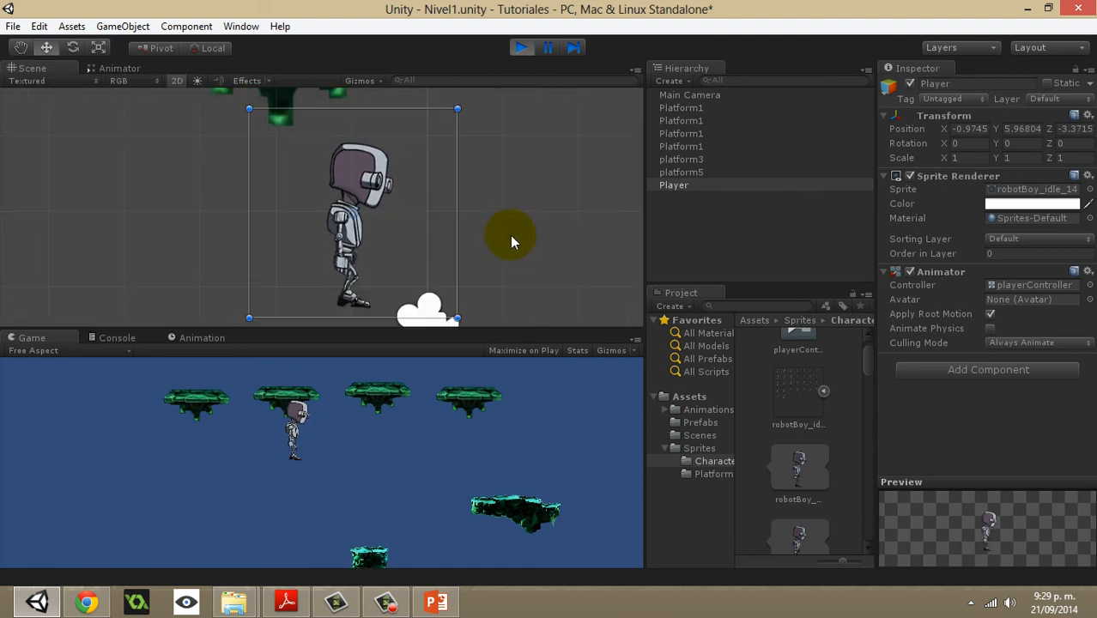
{"action": "left_click", "coordinate": [520, 47]}
Run a short play test to check whether the Player above the first platform is inside the camera's view.
{"action": "scroll", "coordinate": [309, 144], "scroll_direction": "down", "scroll_amount": 5}
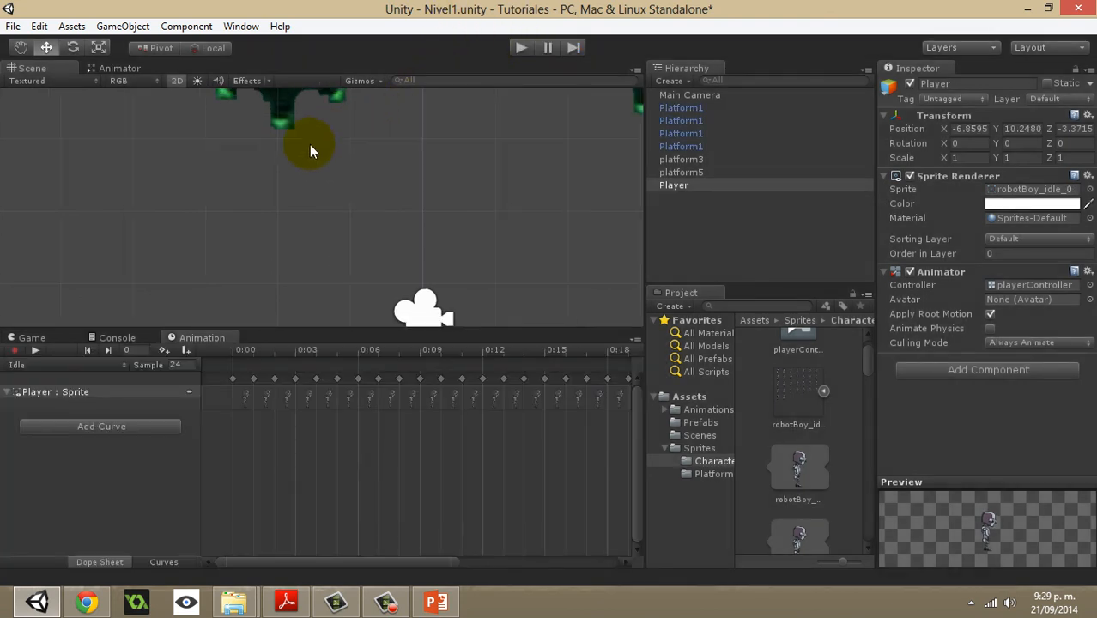
{"action": "middle_click_drag", "start_coordinate": [221, 142], "coordinate": [239, 221]}
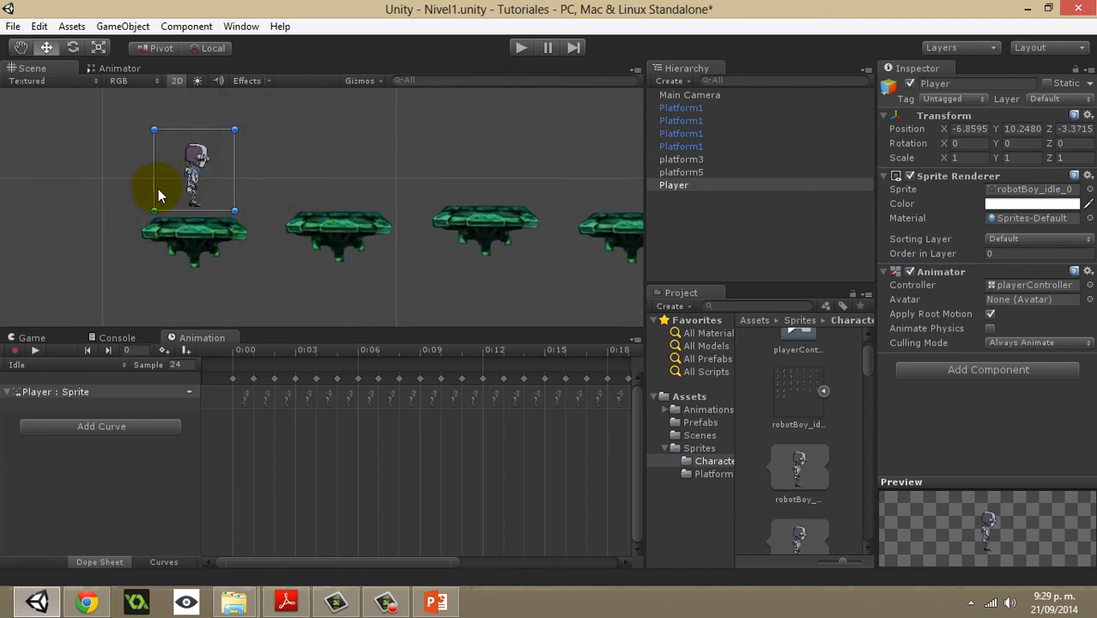
{"action": "left_click", "coordinate": [521, 47]}
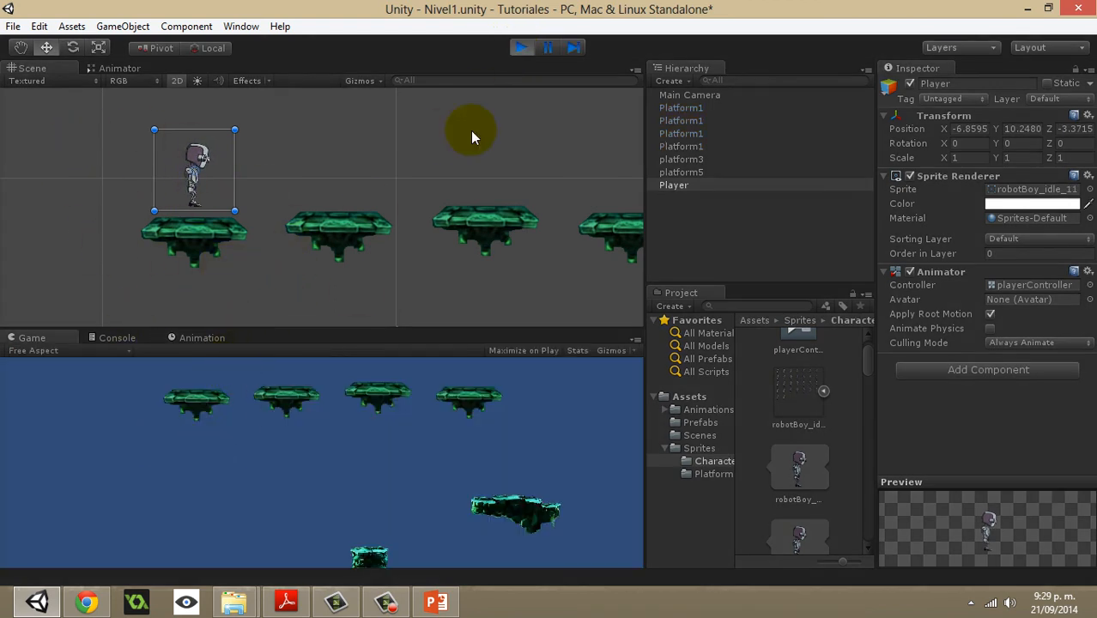
{"action": "left_click", "coordinate": [520, 49]}
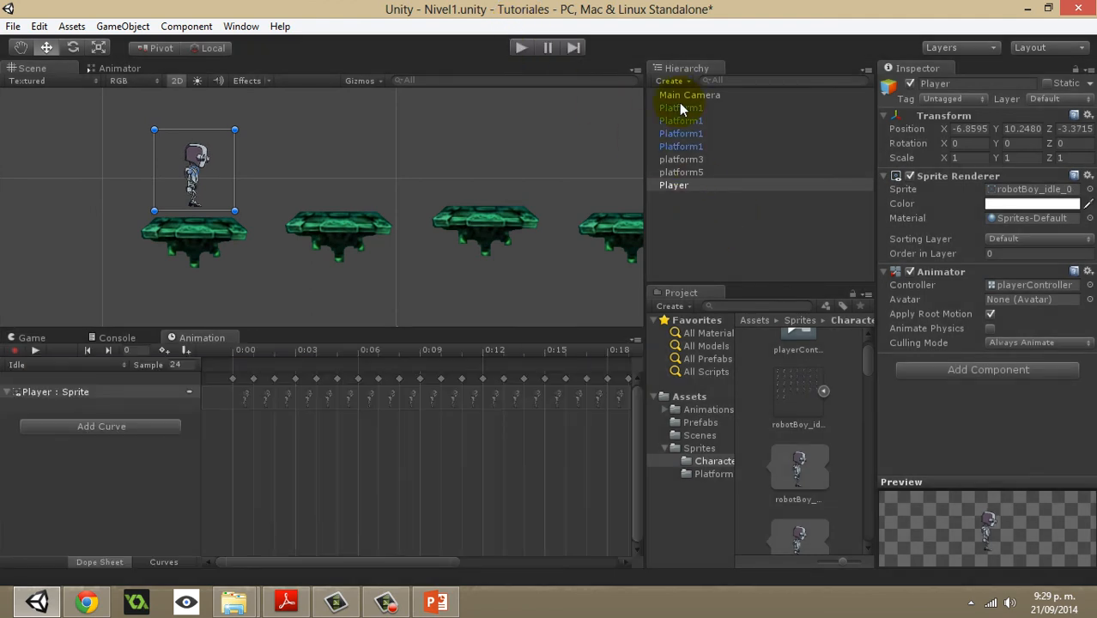
Raise the Main Camera to about Y 6.91.
{"action": "left_click", "coordinate": [681, 95]}
{"action": "scroll", "coordinate": [380, 237], "scroll_direction": "down", "scroll_amount": 3}
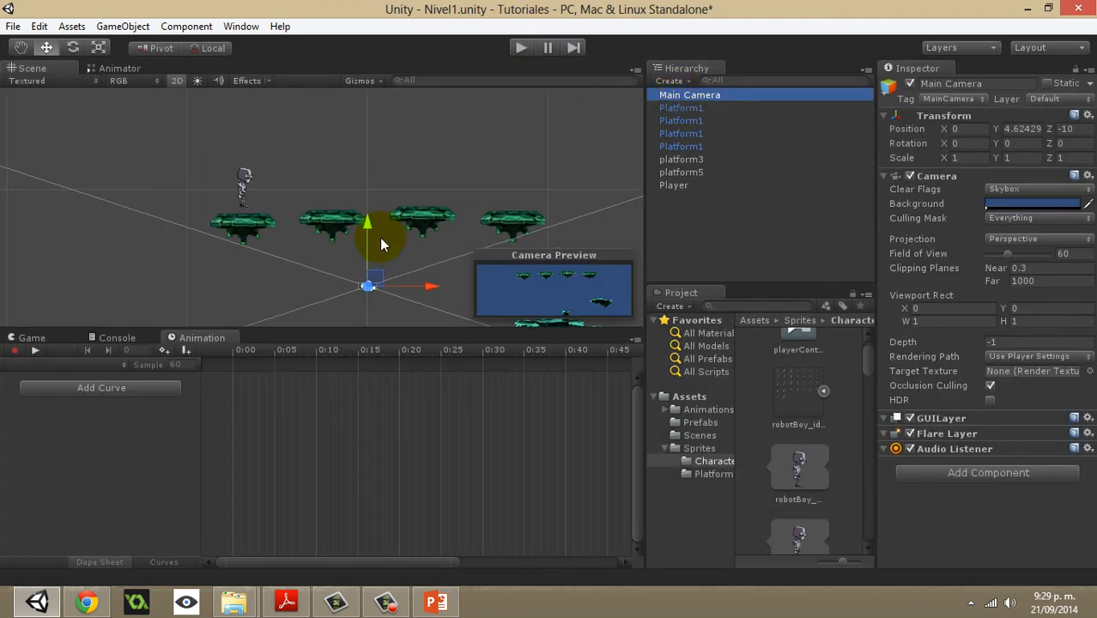
{"action": "left_click_drag", "start_coordinate": [357, 220], "coordinate": [365, 183]}
{"action": "scroll", "coordinate": [435, 239], "scroll_direction": "down", "scroll_amount": 2}
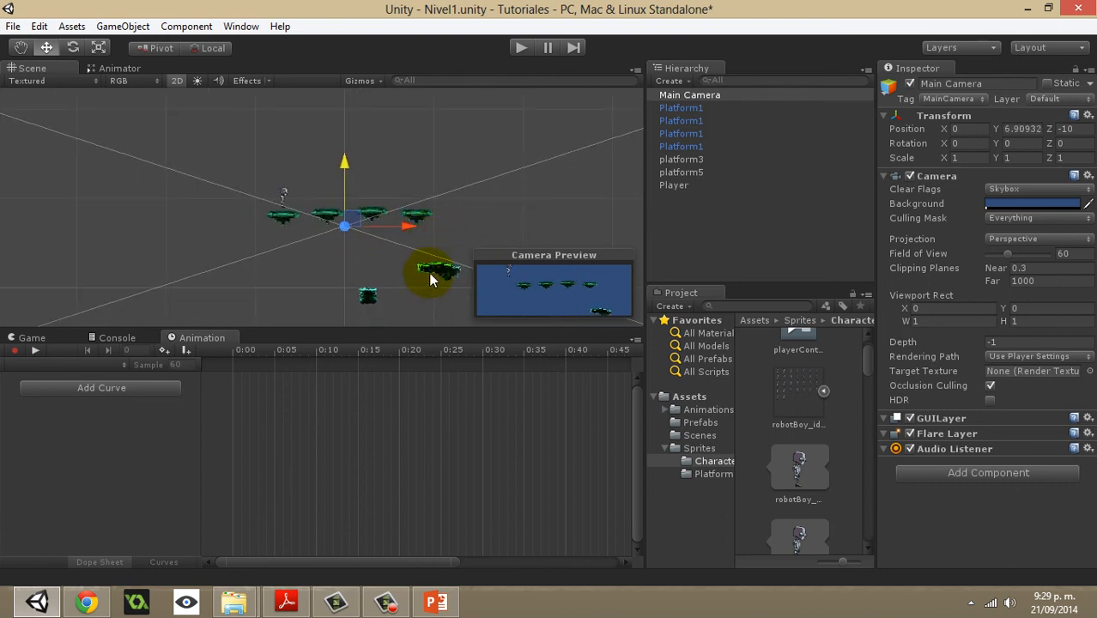
Move the wide lower platform up and to the right and the small square platform up and slightly left, and reselect the Main Camera.
{"action": "left_click", "coordinate": [433, 268]}
{"action": "left_click_drag", "start_coordinate": [443, 271], "coordinate": [483, 249]}
{"action": "left_click_drag", "start_coordinate": [369, 296], "coordinate": [352, 254]}
{"action": "left_click", "coordinate": [711, 95]}
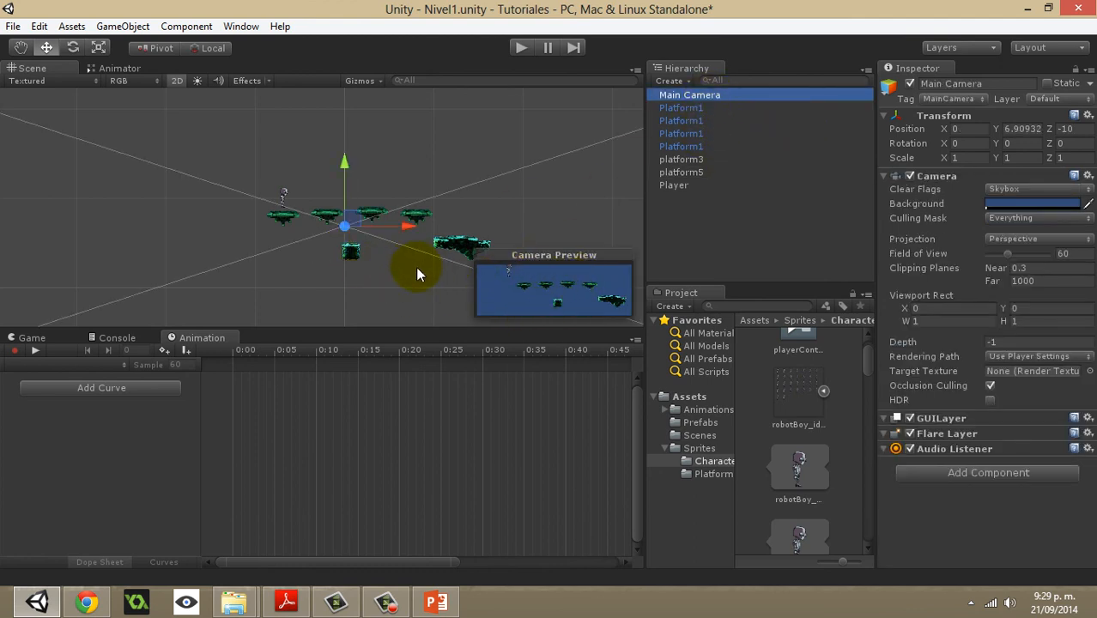
Compare the Player's place above the first platform in the Scene view with its placement in the Game view.
{"action": "scroll", "coordinate": [261, 224], "scroll_direction": "up", "scroll_amount": 5}
{"action": "middle_click_drag", "start_coordinate": [246, 240], "coordinate": [324, 242]}
{"action": "scroll", "coordinate": [299, 180], "scroll_direction": "up", "scroll_amount": 5}
{"action": "middle_click_drag", "start_coordinate": [319, 163], "coordinate": [326, 192]}
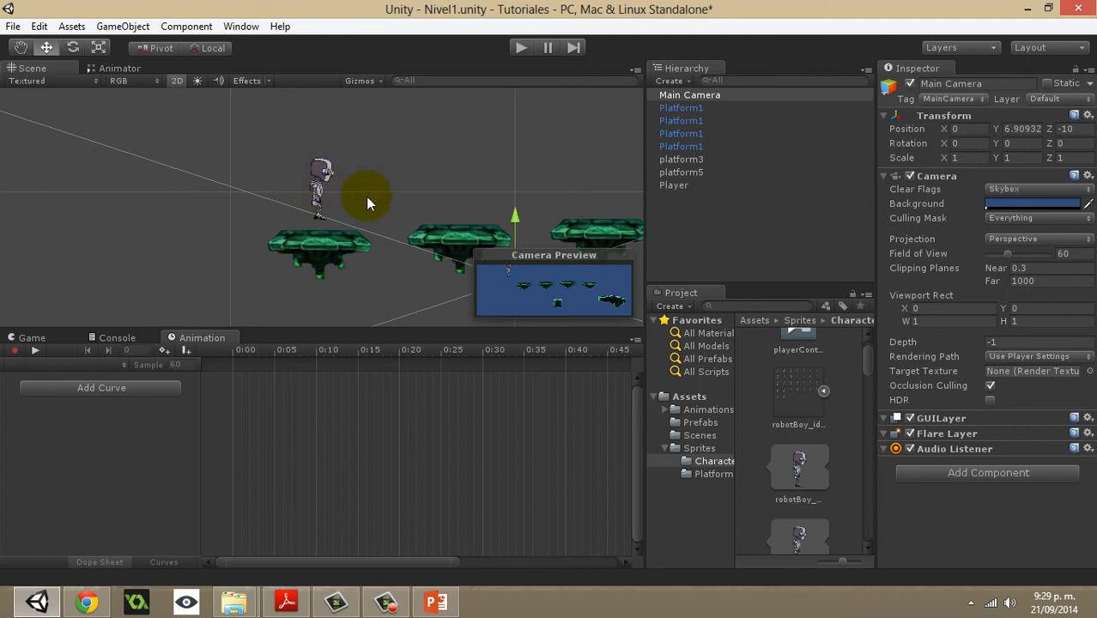
{"action": "left_click", "coordinate": [39, 338]}
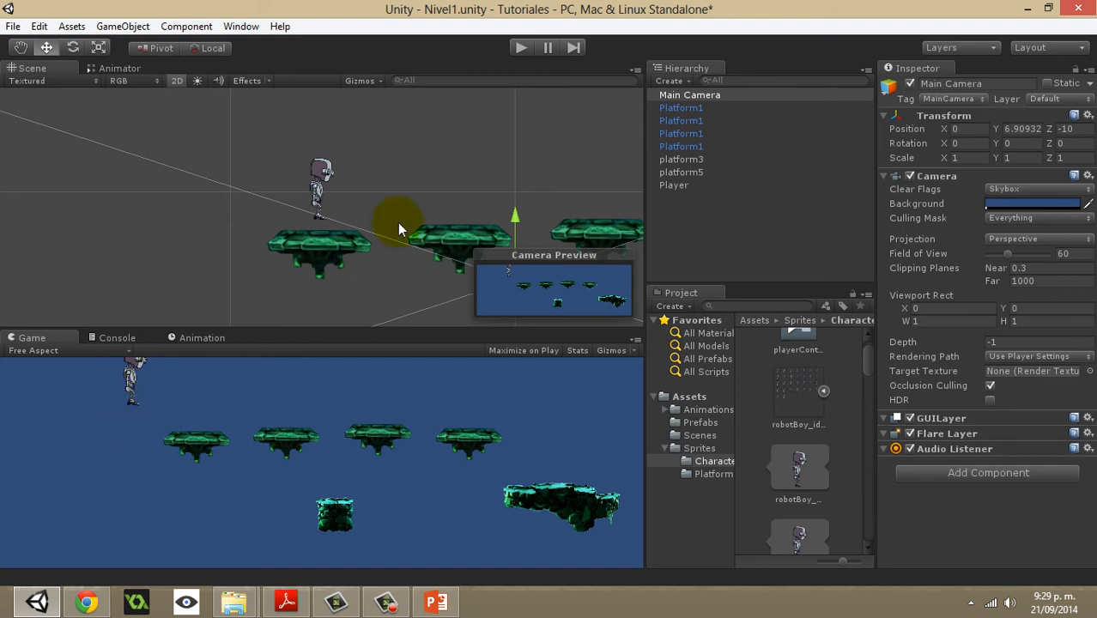
View the scene in 3D from the side and move the Player along Z to about -0.04, in line with the platforms.
{"action": "left_click", "coordinate": [176, 80]}
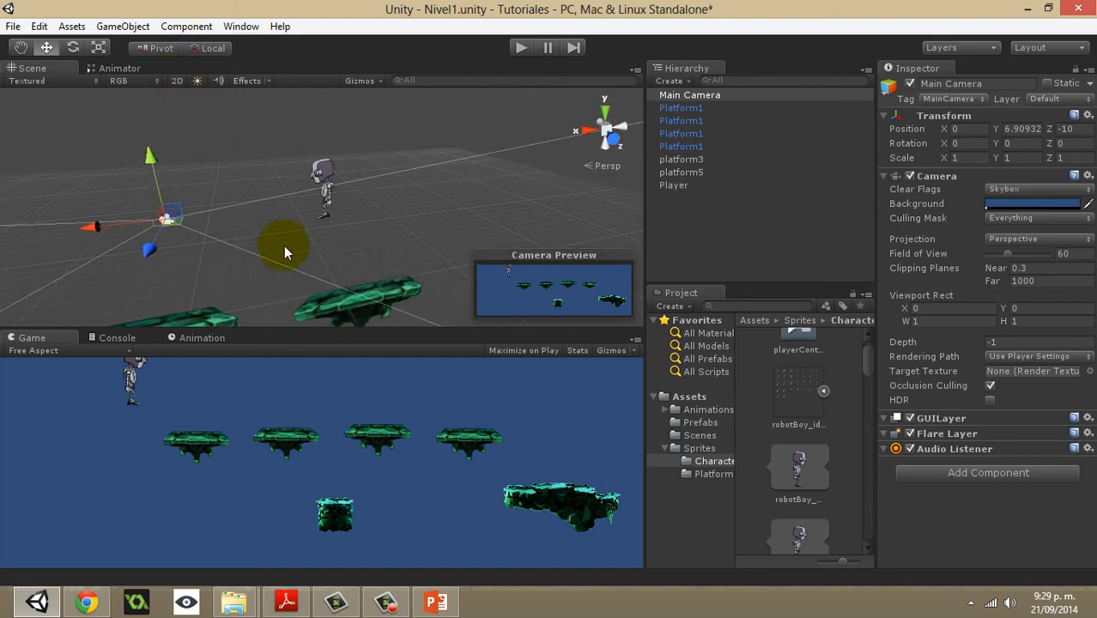
{"action": "left_click_drag", "start_coordinate": [287, 245], "coordinate": [400, 311], "text": "alt"}
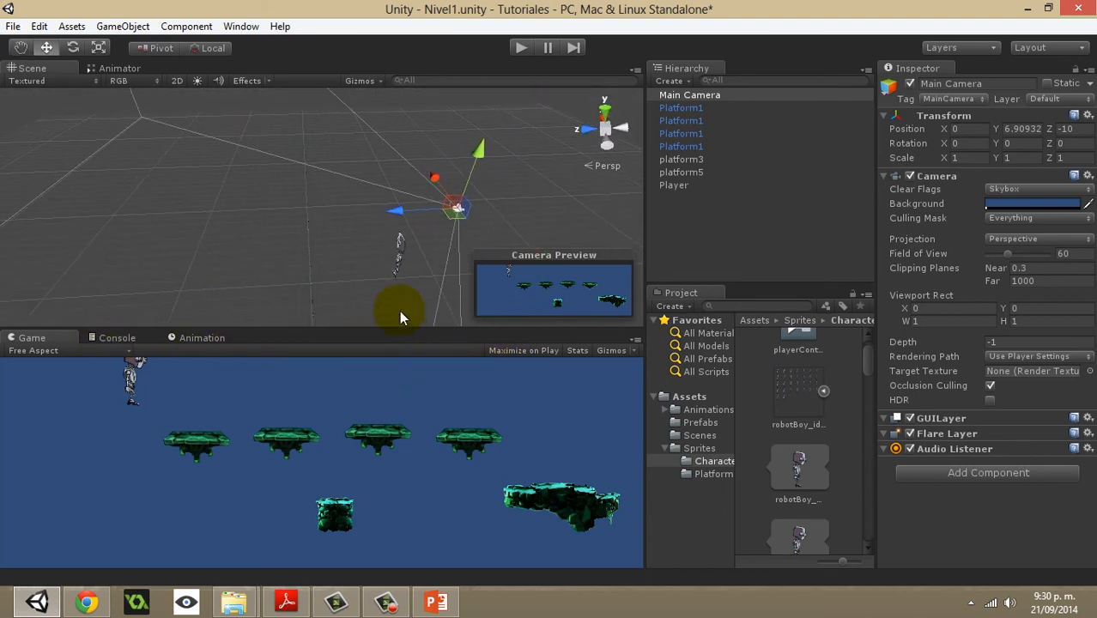
{"action": "left_click", "coordinate": [397, 249]}
{"action": "left_click", "coordinate": [338, 259]}
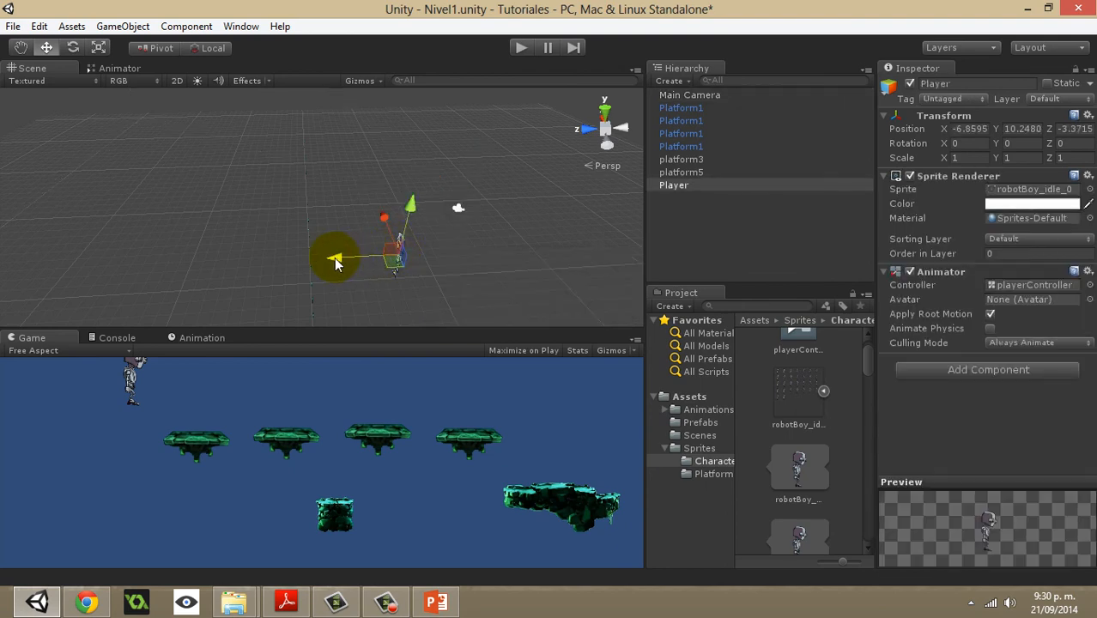
{"action": "left_click_drag", "start_coordinate": [336, 264], "coordinate": [252, 269]}
{"action": "left_click_drag", "start_coordinate": [360, 242], "coordinate": [371, 198], "text": "alt"}
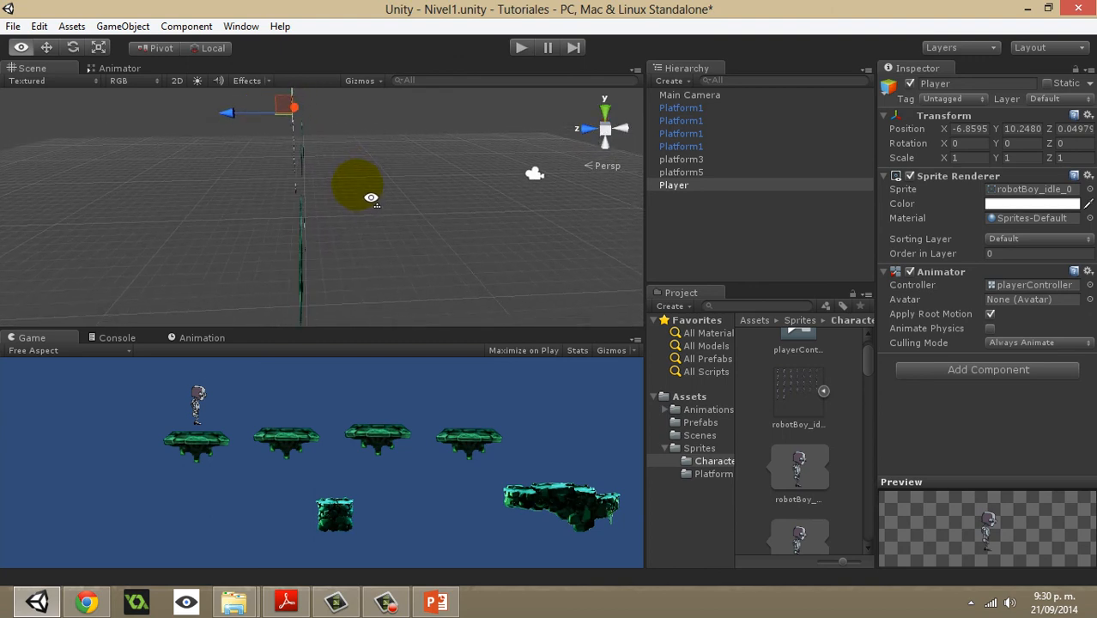
{"action": "left_click_drag", "start_coordinate": [232, 108], "coordinate": [238, 107]}
Check the Z position of the first platform below the Player, and set the Player's Z position to 0 to match.
{"action": "left_click", "coordinate": [301, 276]}
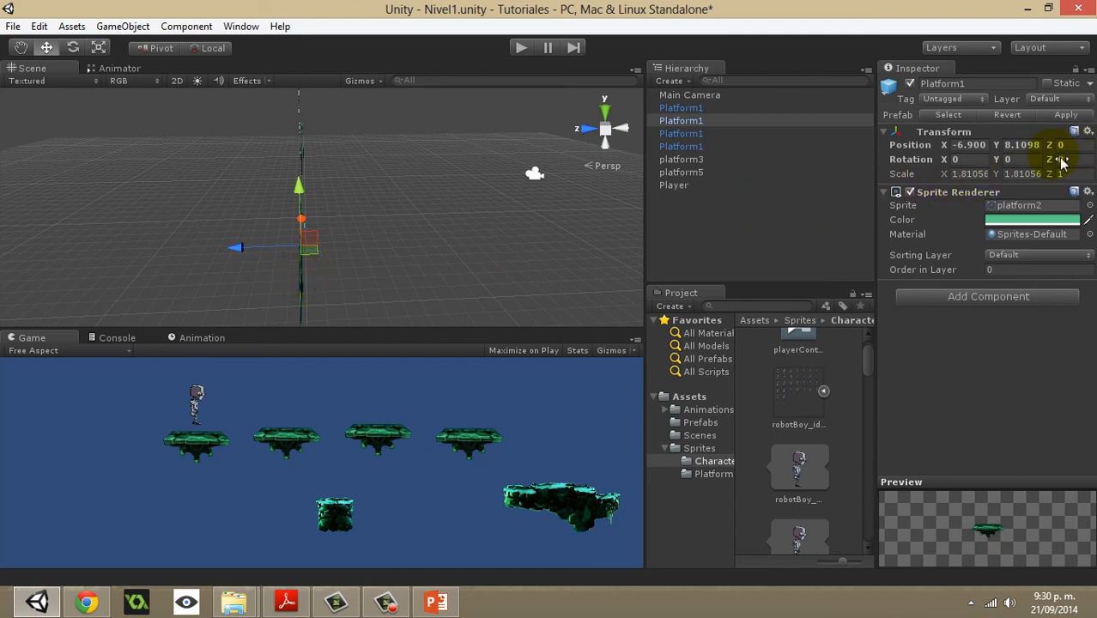
{"action": "left_click", "coordinate": [691, 185]}
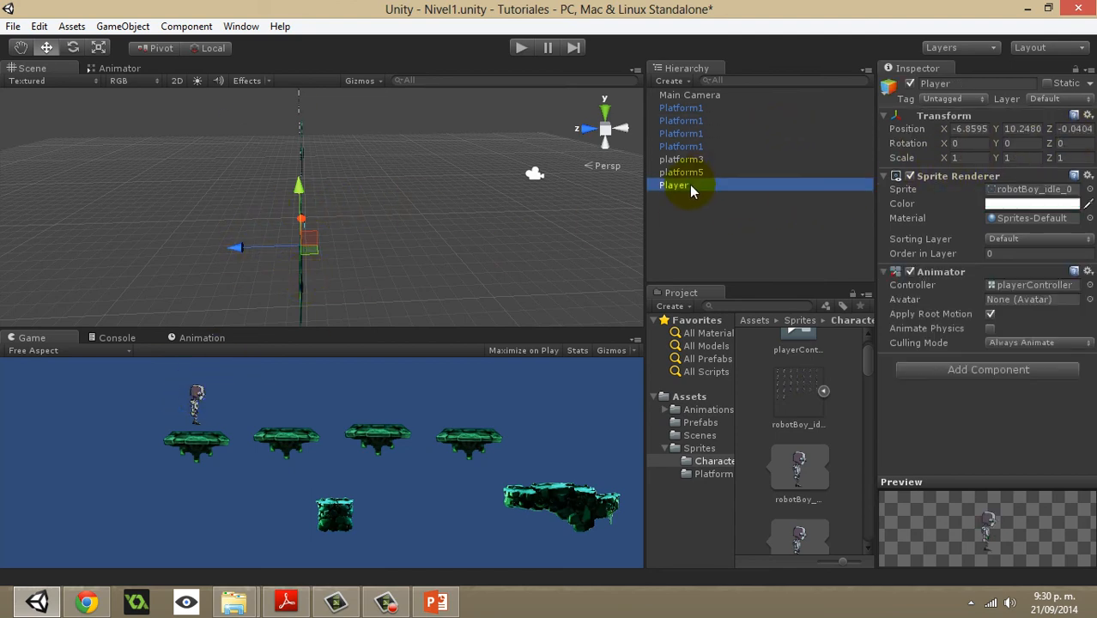
{"action": "left_click", "coordinate": [1086, 129]}
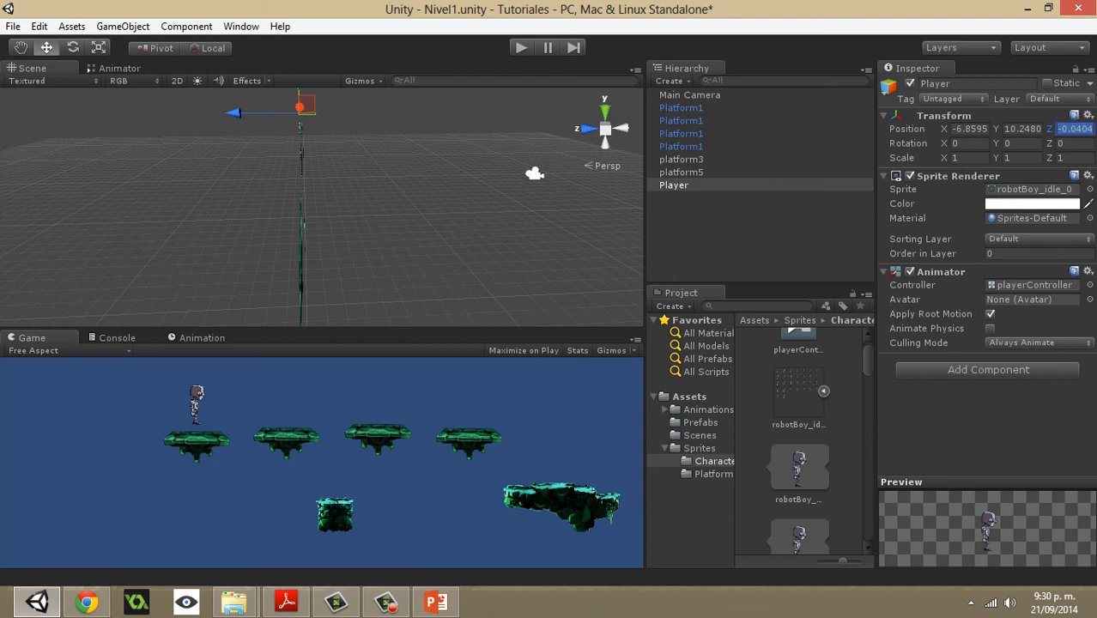
{"action": "type", "text": "0"}
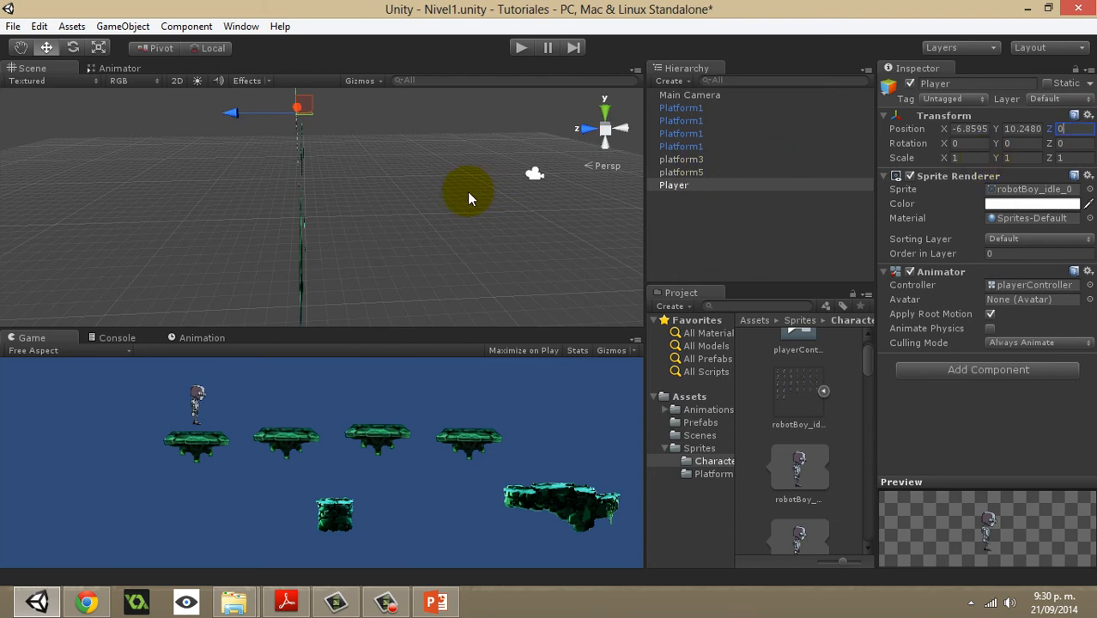
Run the scene in play mode to check the Player's idle animation above the first platform, and stop it.
{"action": "left_click_drag", "start_coordinate": [465, 192], "coordinate": [77, 134], "text": "alt"}
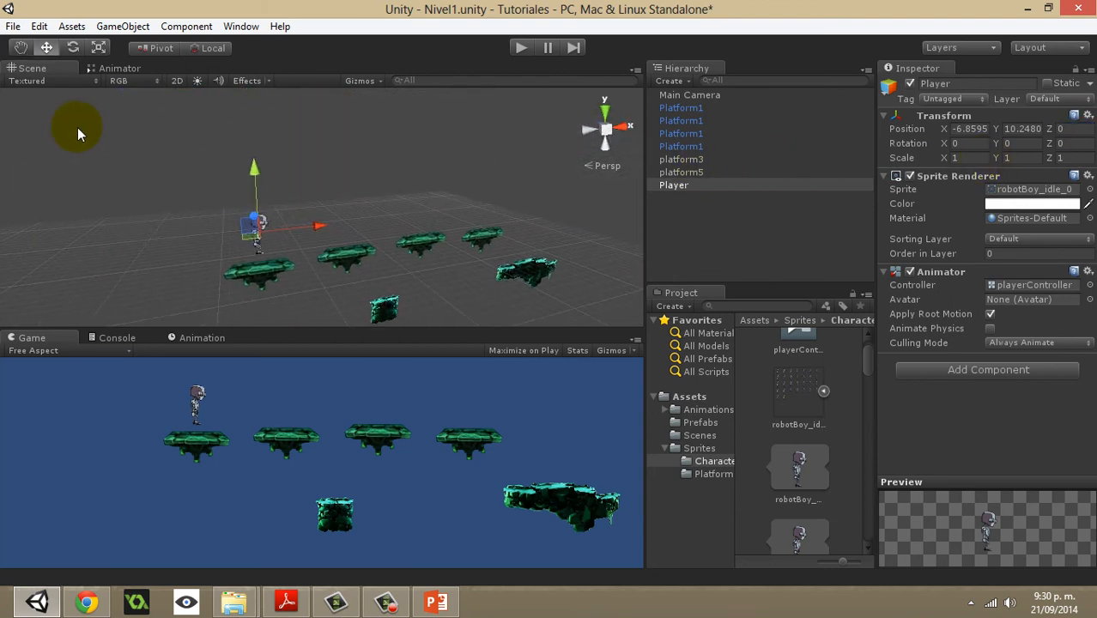
{"action": "left_click", "coordinate": [518, 49]}
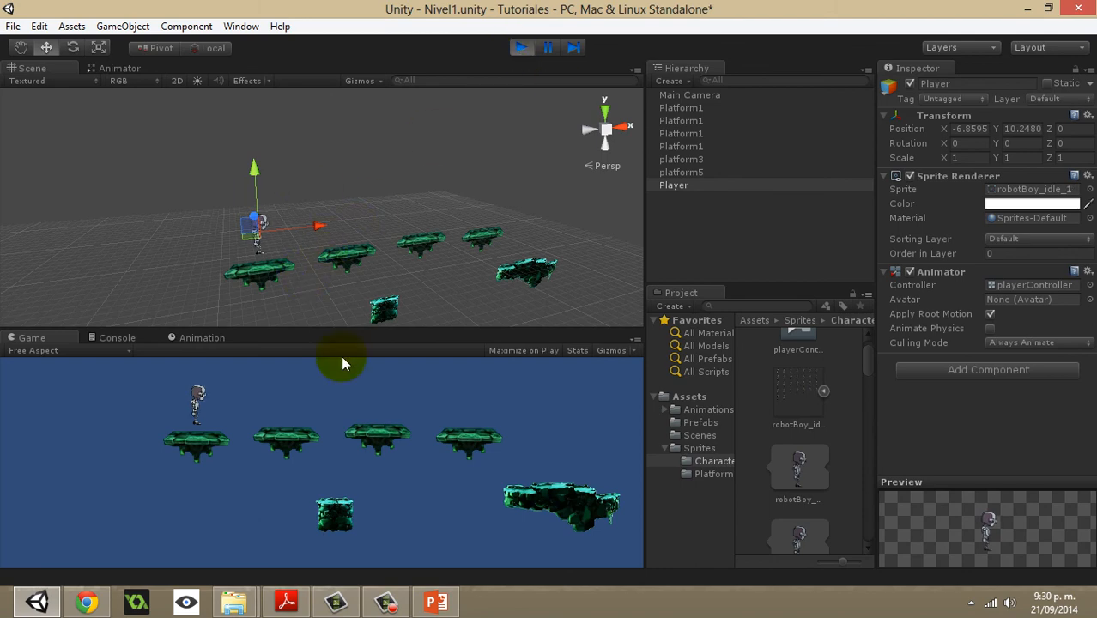
{"action": "left_click_drag", "start_coordinate": [331, 320], "coordinate": [288, 309], "text": "alt"}
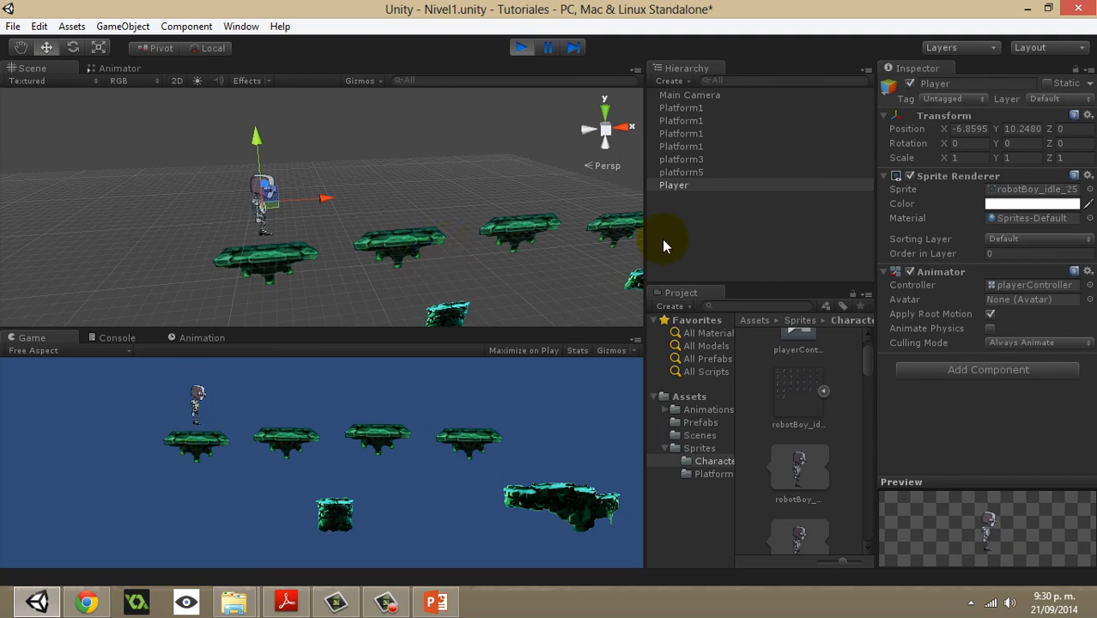
{"action": "left_click", "coordinate": [521, 48]}
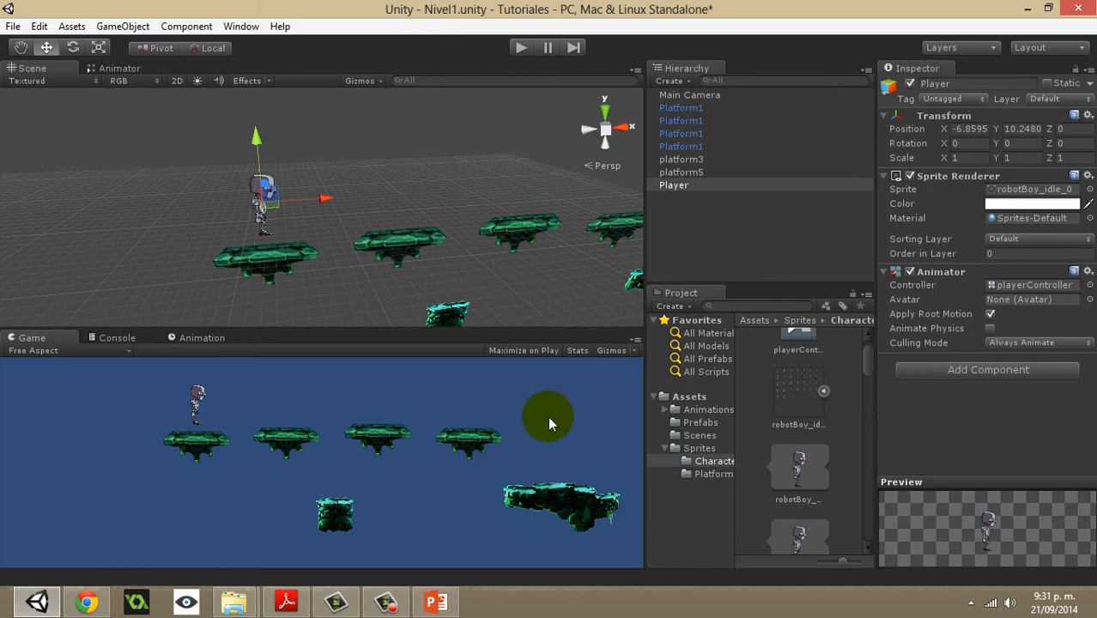
{"action": "left_click", "coordinate": [385, 602]}
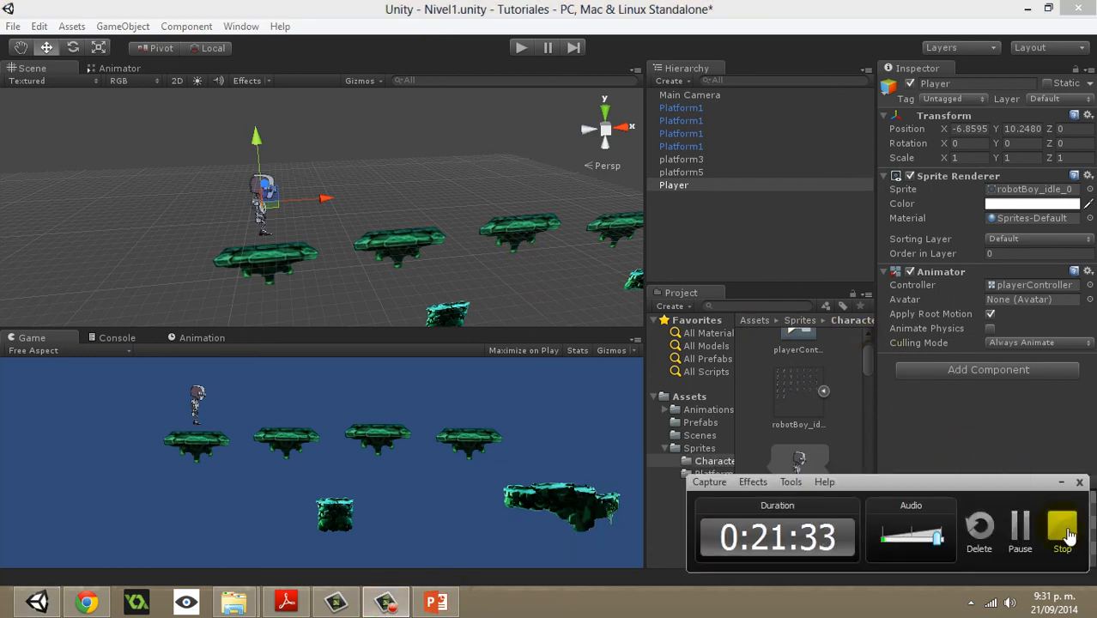